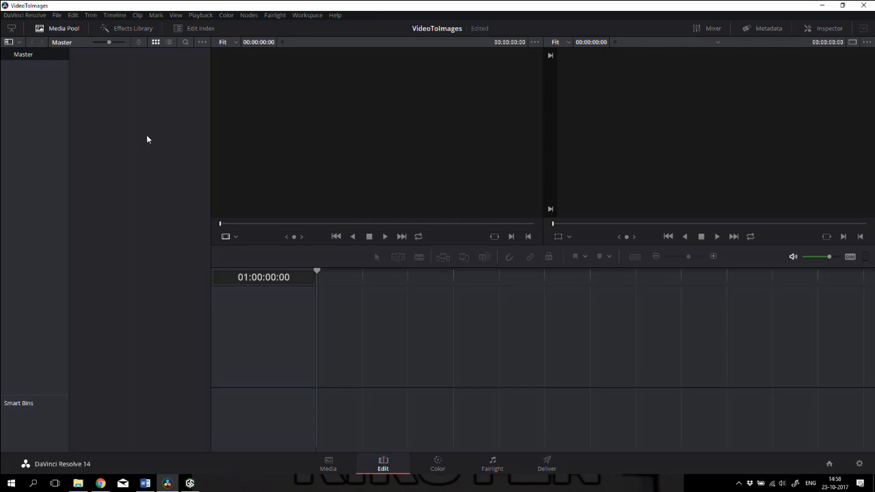
Import VideoRef.mp4 from the Tutorial folder into the media pool, leaving the project frame rate unchanged
right_click(133, 102)
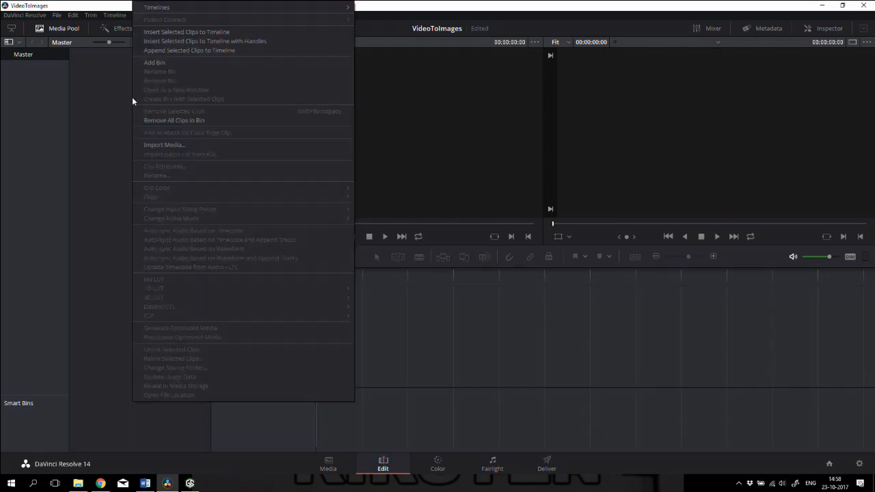
click(190, 145)
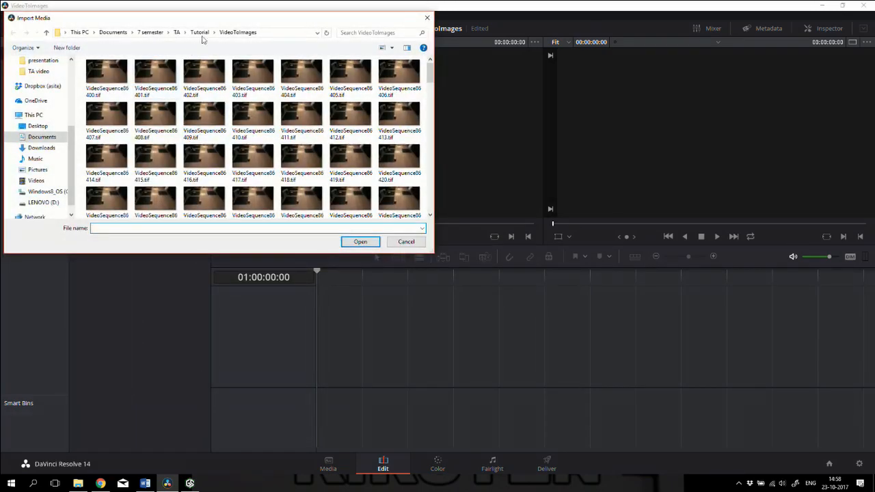
click(205, 33)
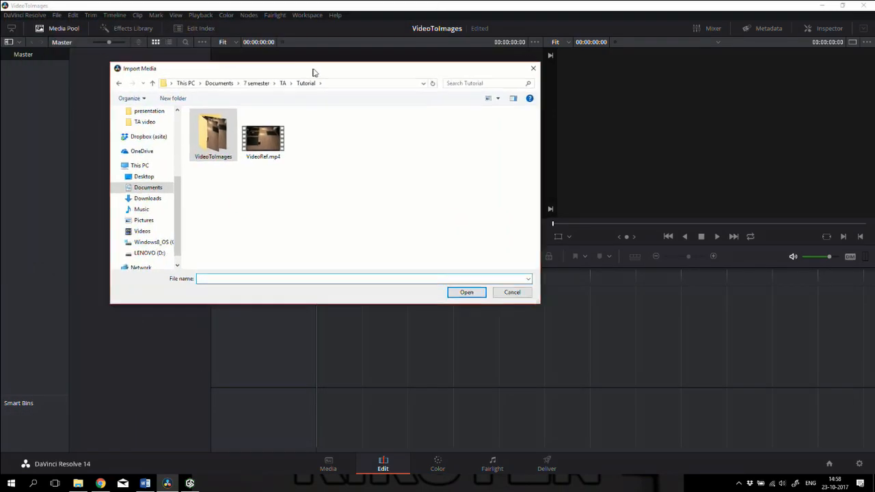
click(288, 149)
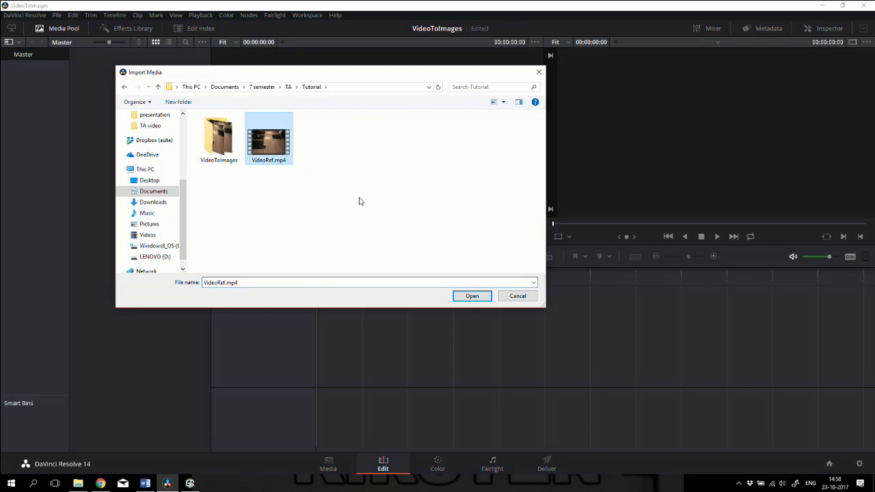
click(469, 296)
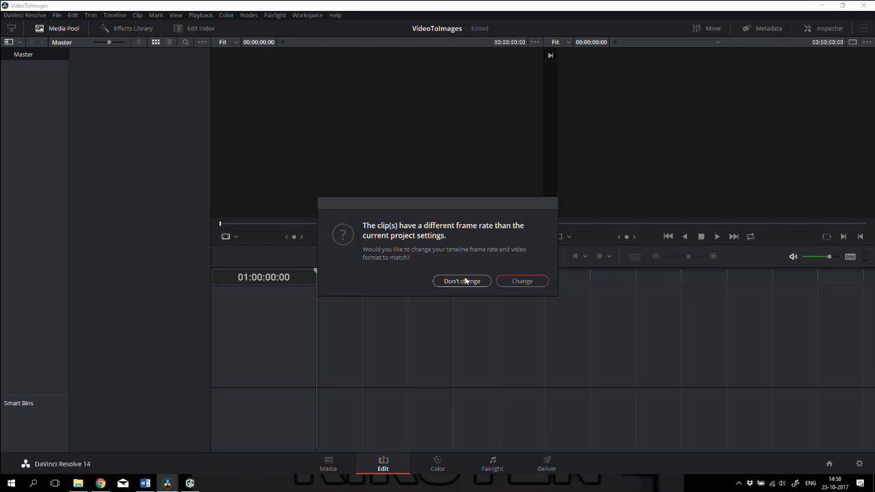
click(465, 281)
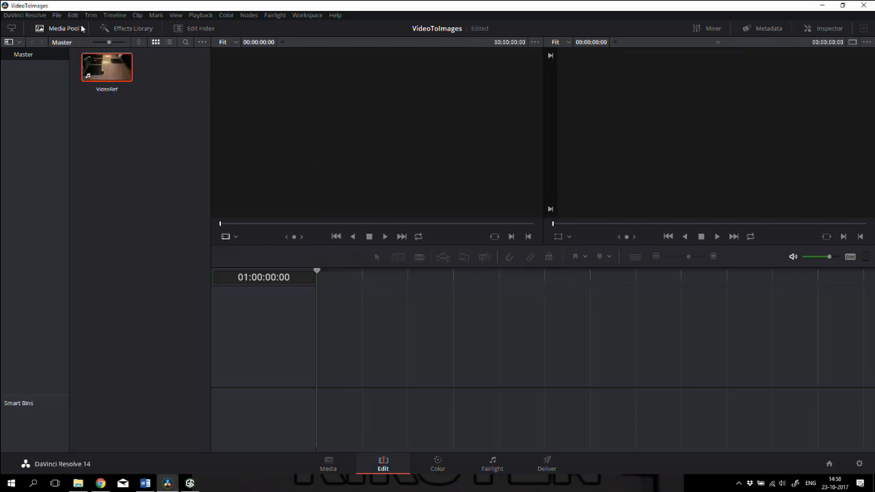
Check the timeline frame rate in the project's master settings, then close them without saving
click(62, 16)
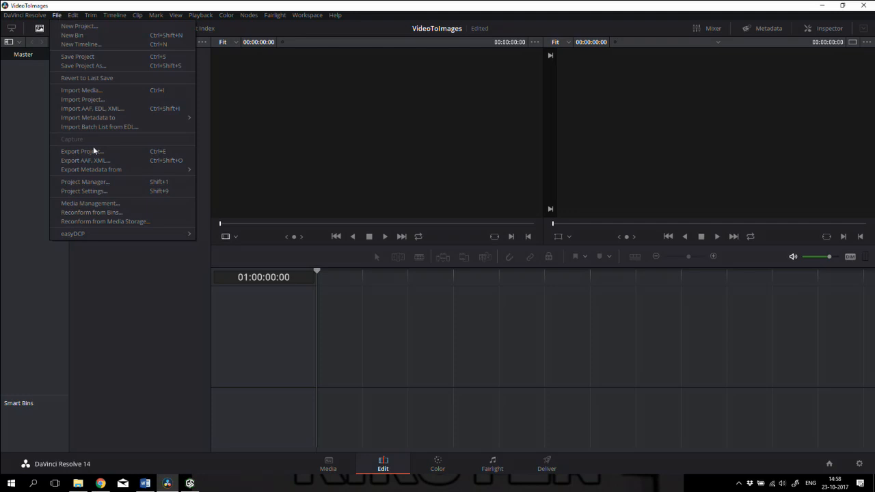
click(93, 189)
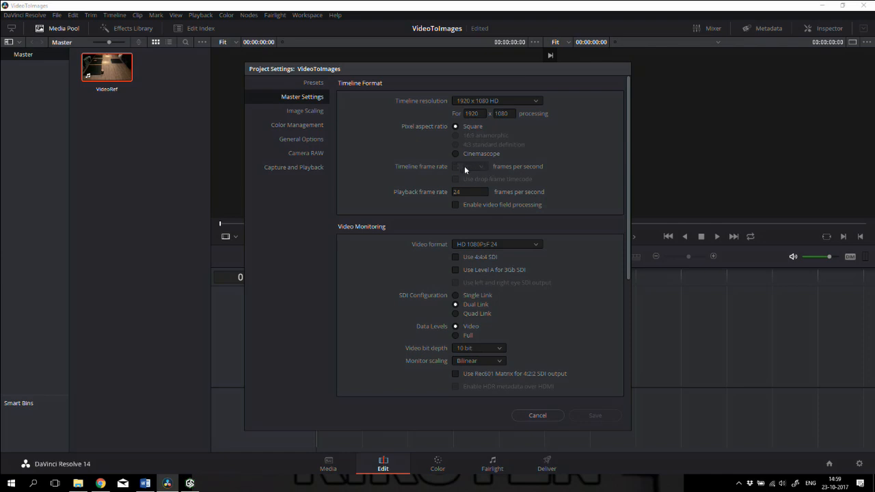
click(548, 419)
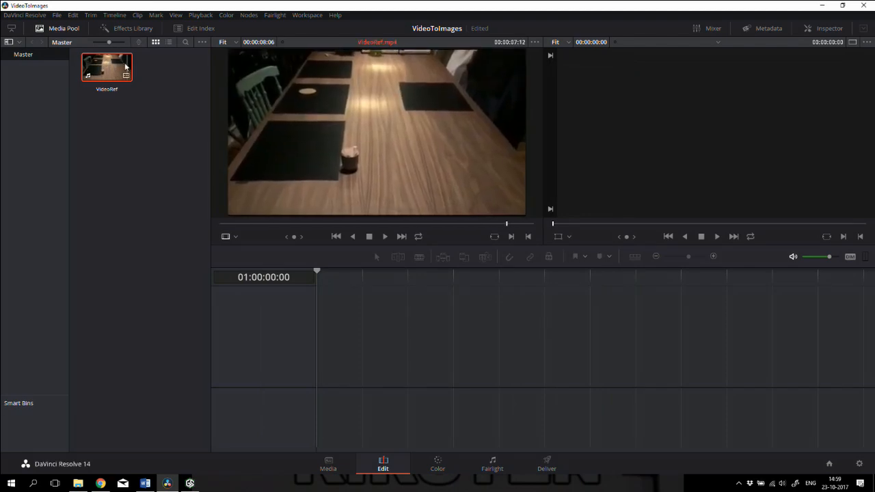
Place the VideoRef clip at the start of a new timeline and return the playhead to the beginning
drag(108, 65, 353, 357)
drag(420, 355, 385, 317)
drag(441, 274, 320, 272)
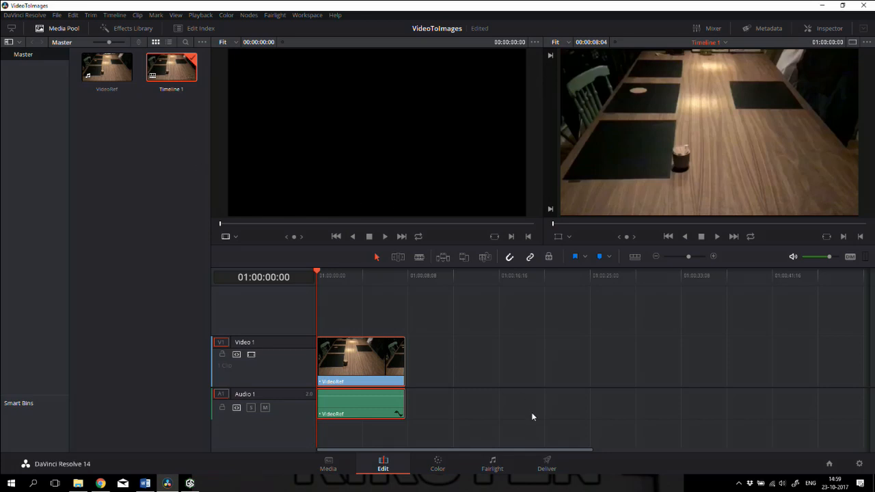
Set up a delivery render from the YouTube 1080p preset with TIFF format and the RGB 16 bits codec
click(554, 465)
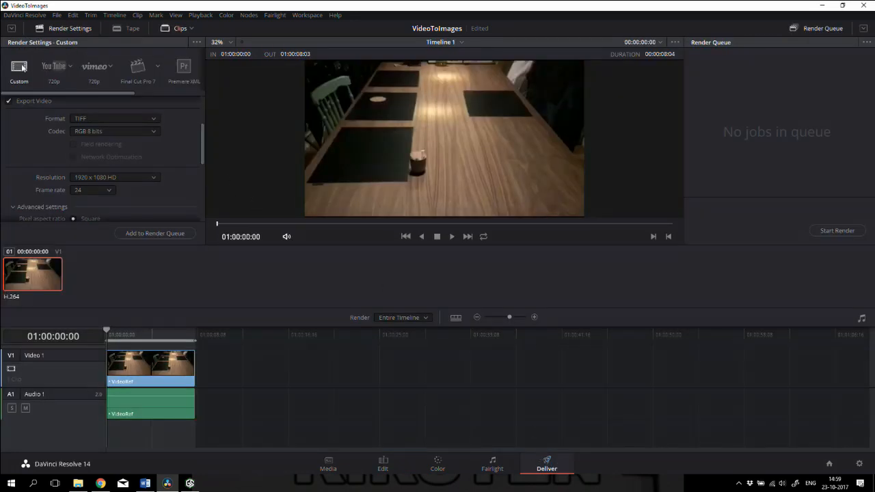
click(71, 67)
click(52, 92)
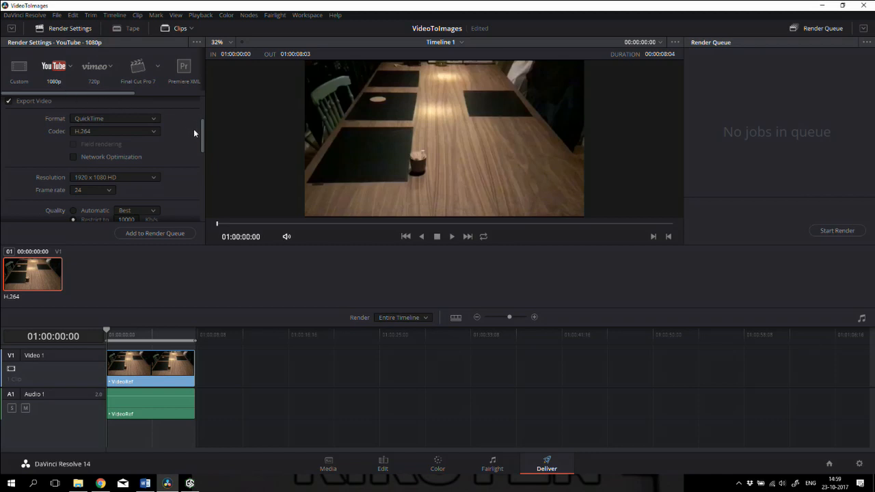
click(145, 117)
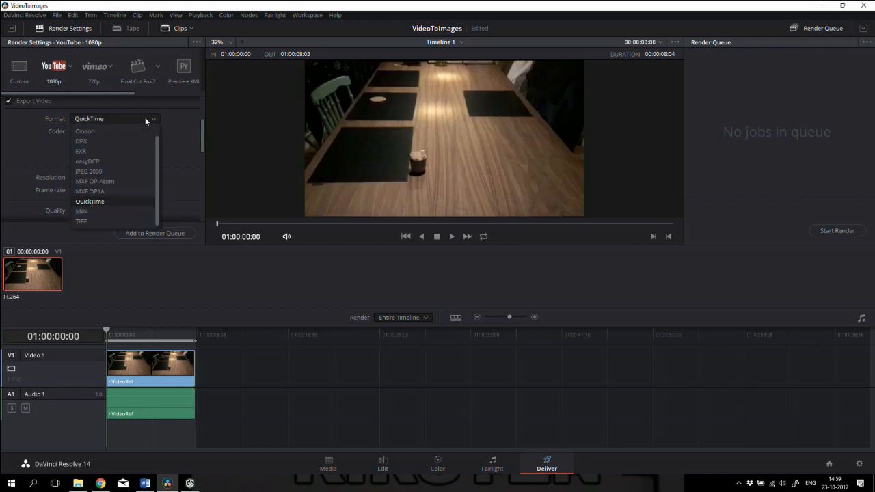
click(82, 222)
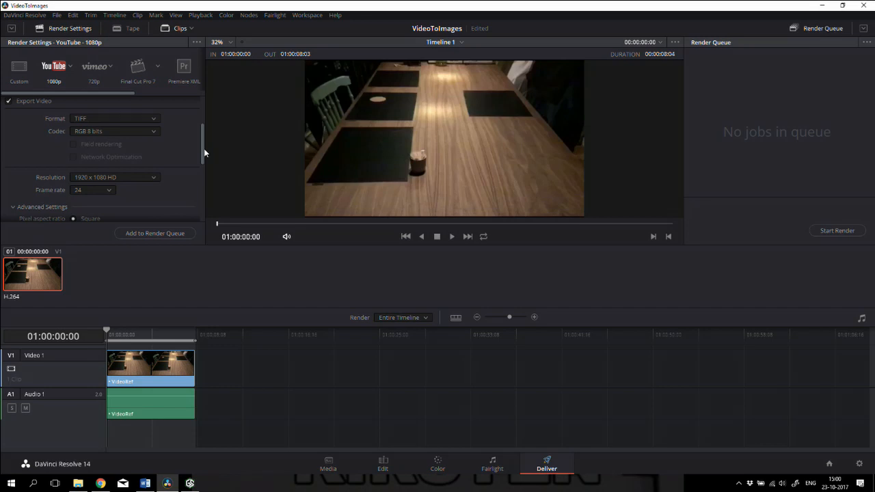
click(154, 133)
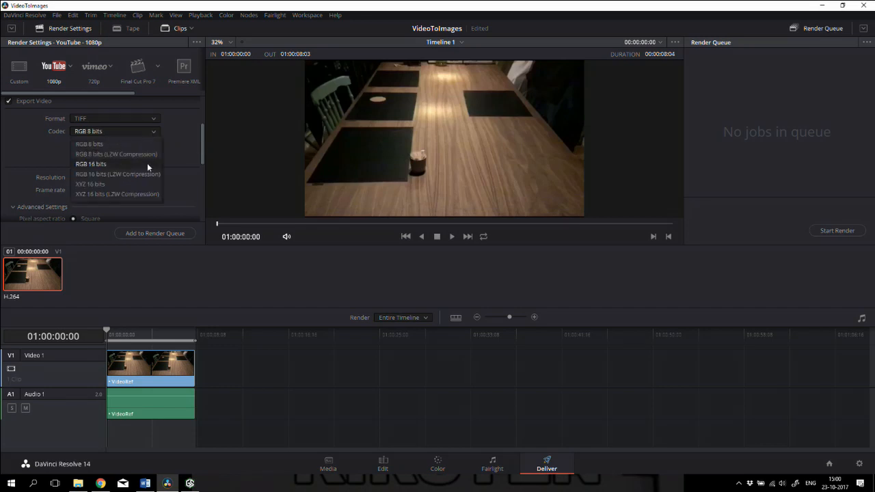
click(147, 163)
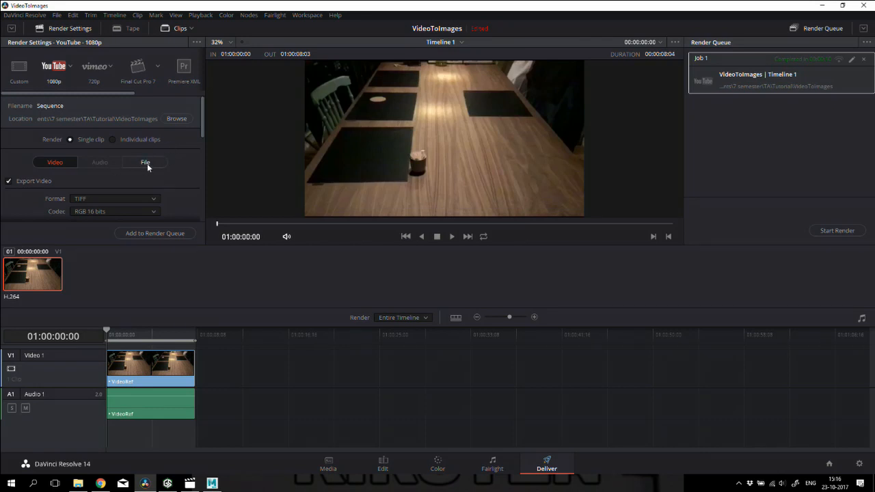
Remove the old job from the render queue and set each clip's file numbering to start at frame 1
click(147, 163)
click(863, 60)
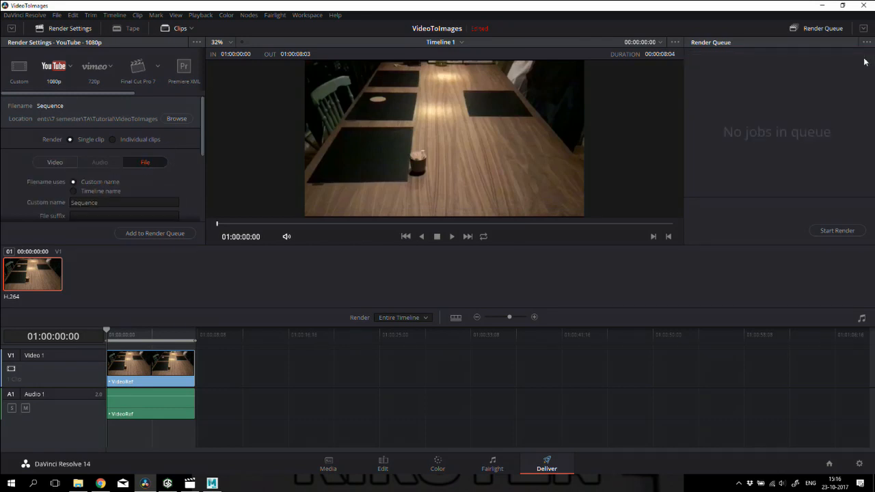
drag(201, 128, 199, 144)
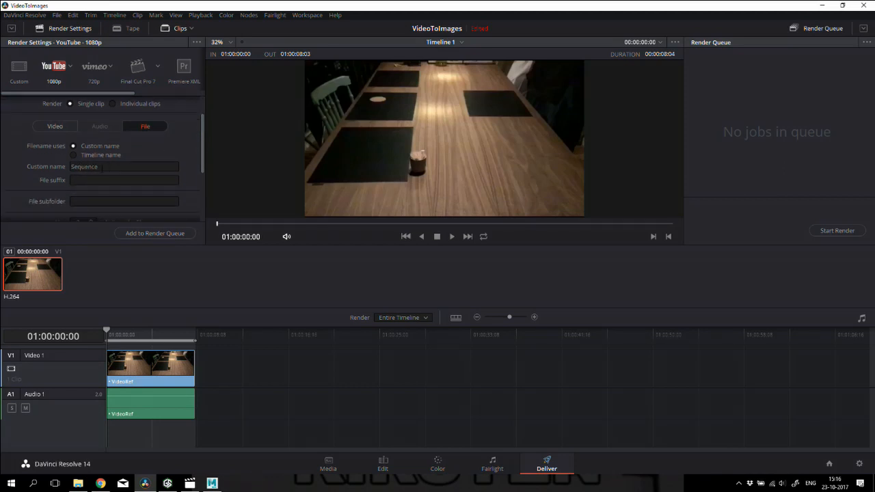
scroll(98, 167, down, 2)
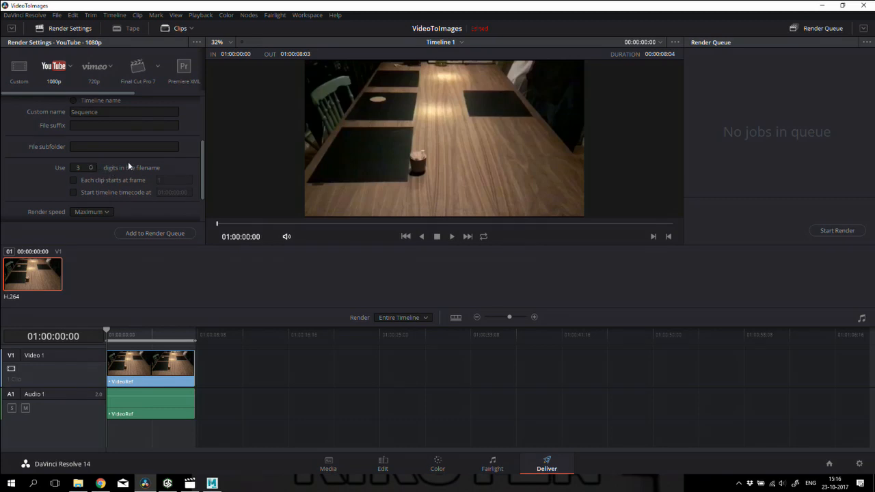
click(73, 179)
drag(203, 175, 206, 186)
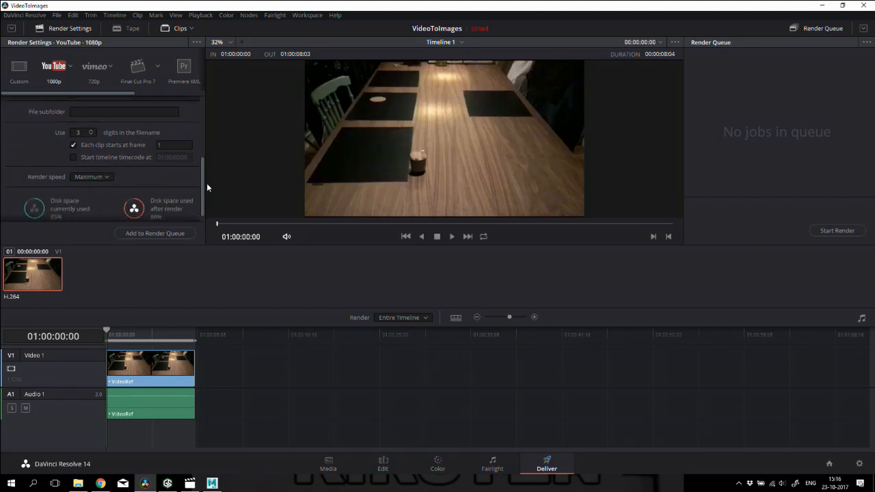
Add the timeline to the render queue and render it, overwriting the existing files
click(167, 233)
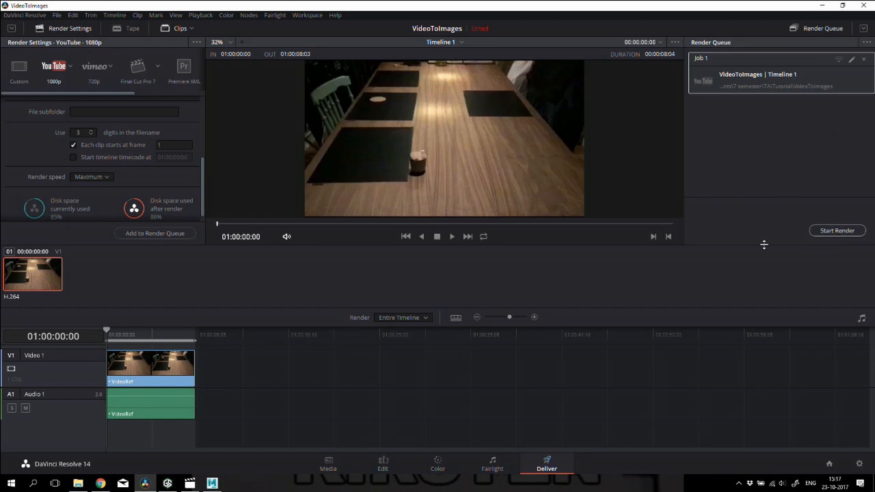
click(848, 231)
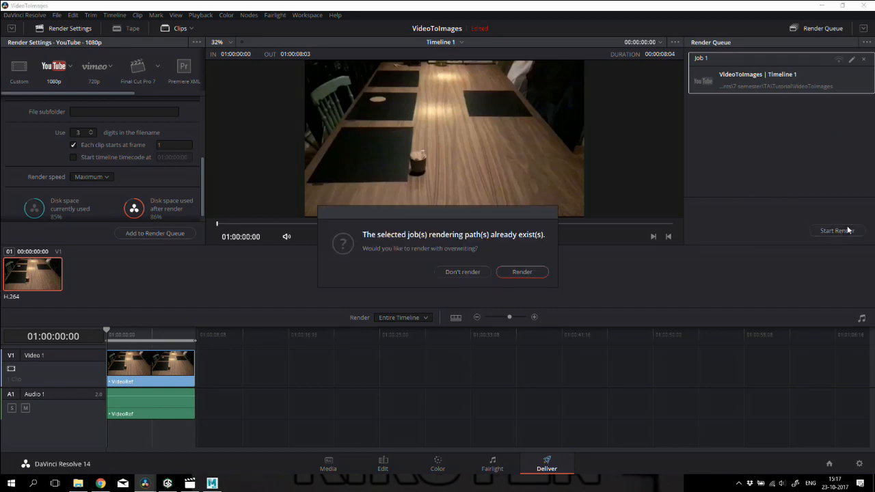
click(510, 272)
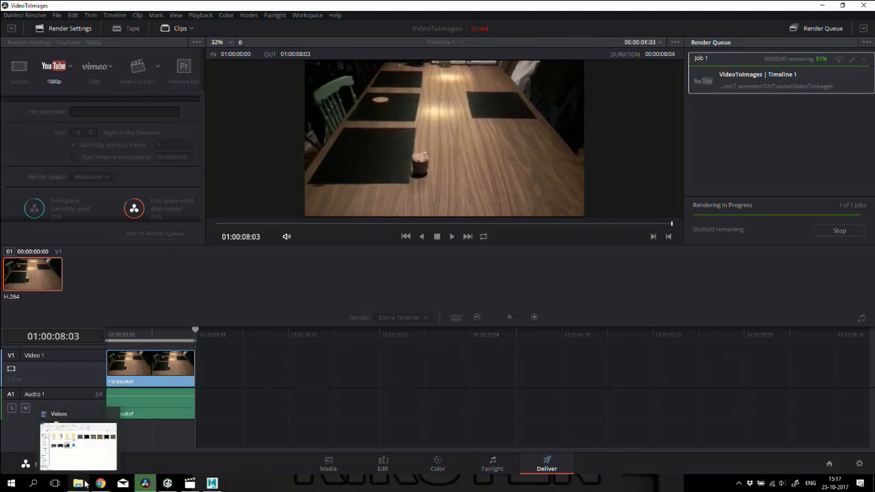
Examine the rendered image sequence in the VideoToImages folder inside Tutorial, using File Explorer
click(85, 484)
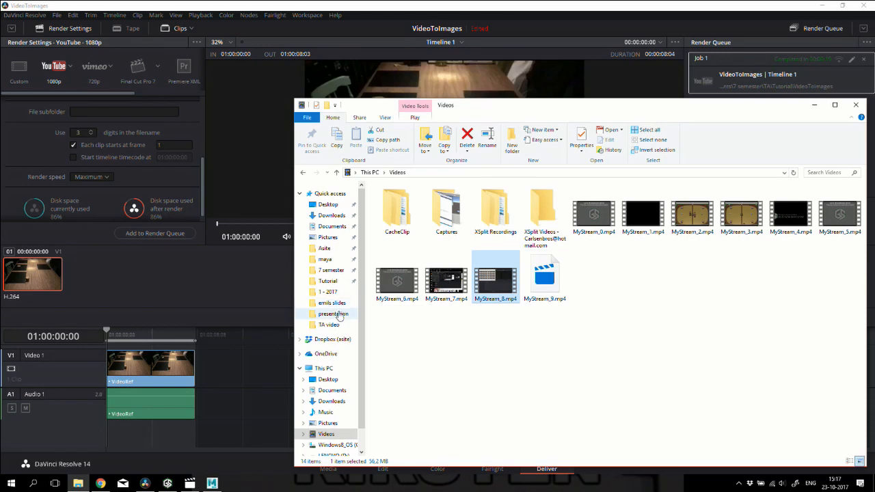
click(329, 281)
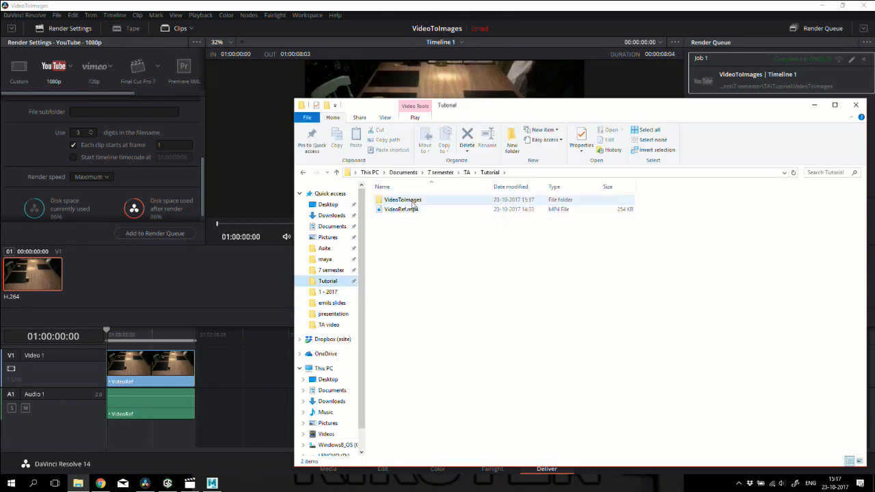
double_click(412, 201)
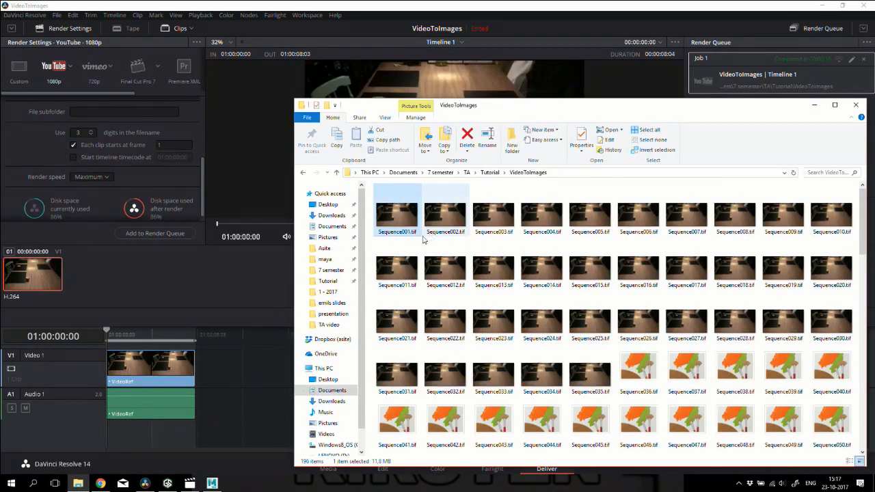
scroll(701, 433, down, 10)
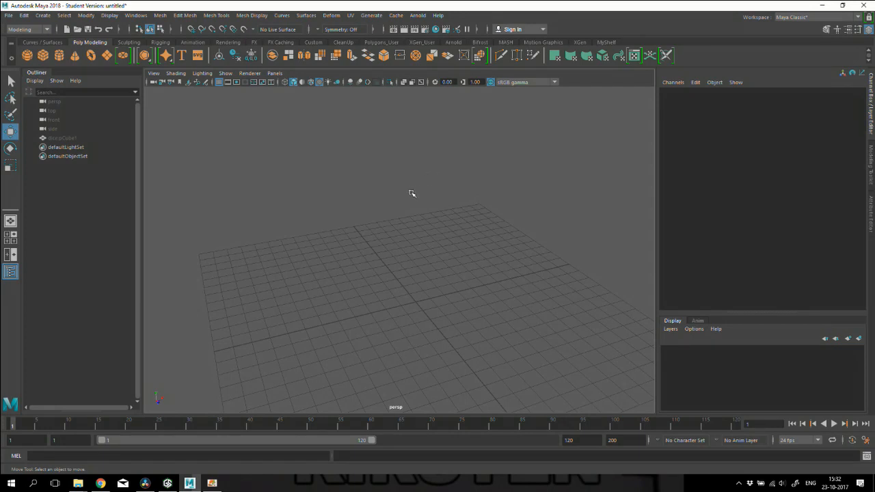
In Maya, switch to the four-view layout and create a camera
key(space)
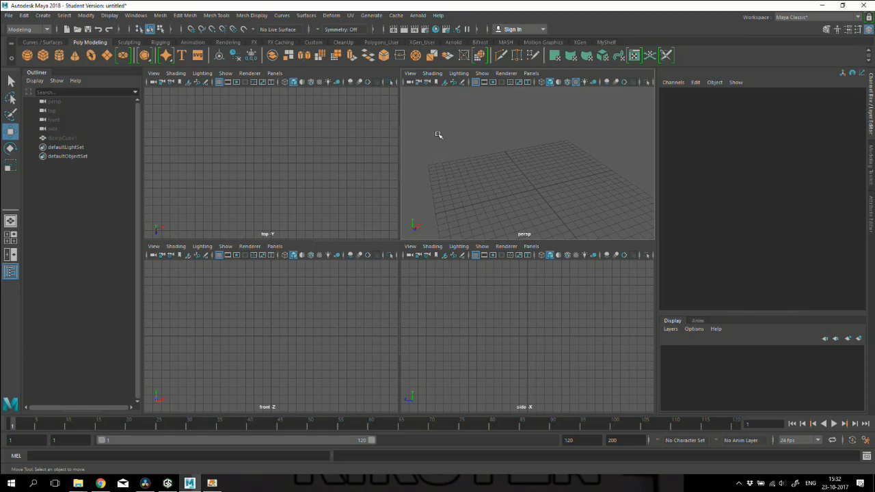
click(45, 18)
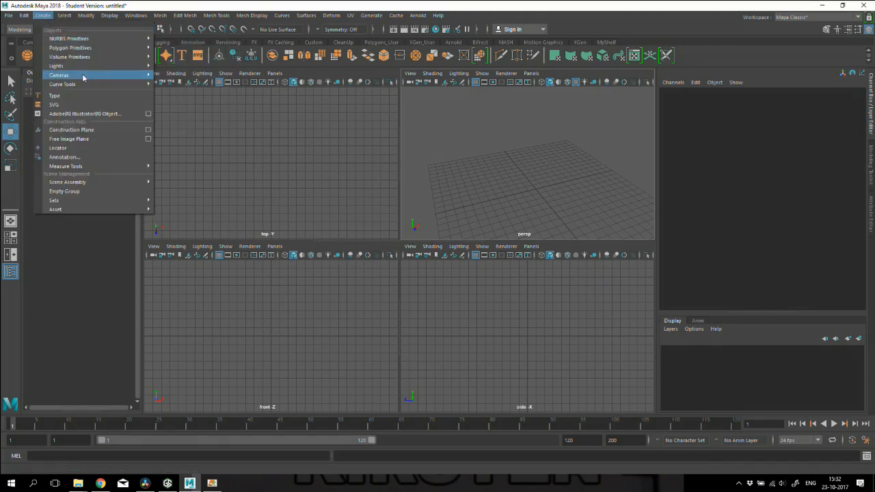
mouse_move(84, 78)
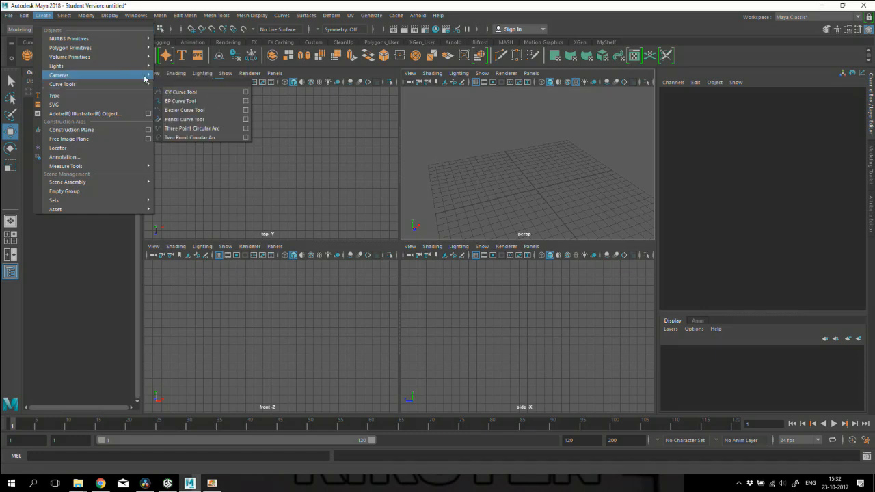
click(176, 83)
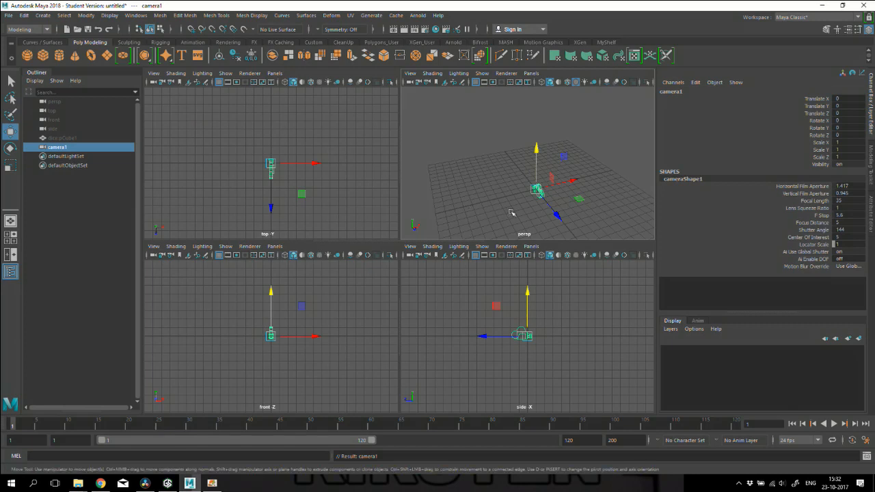
Change the front view to look through the new camera
alt+drag(512, 202, 436, 200)
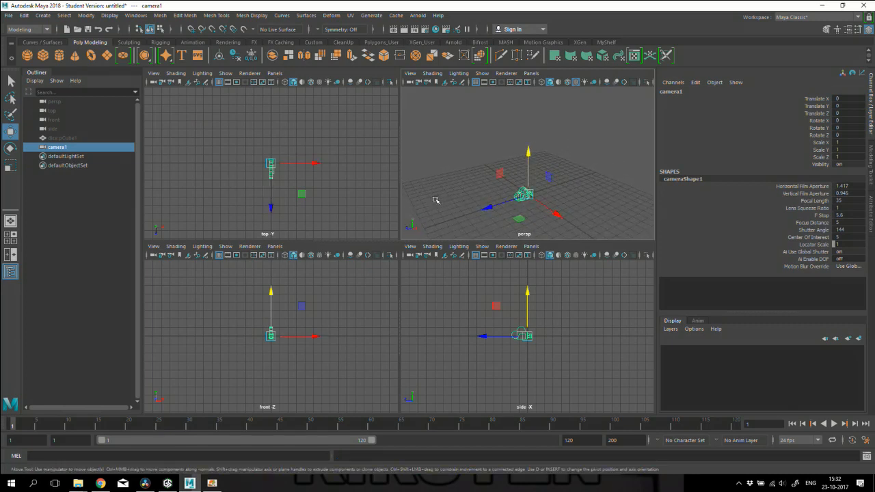
click(153, 247)
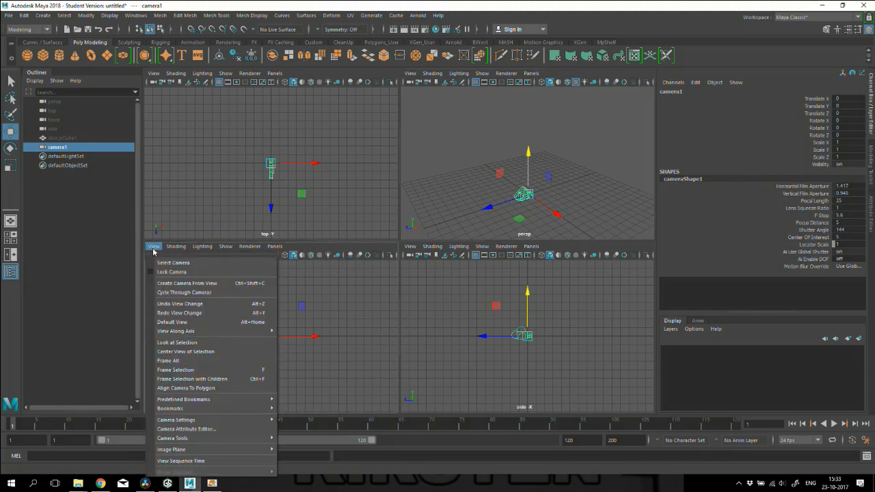
click(175, 293)
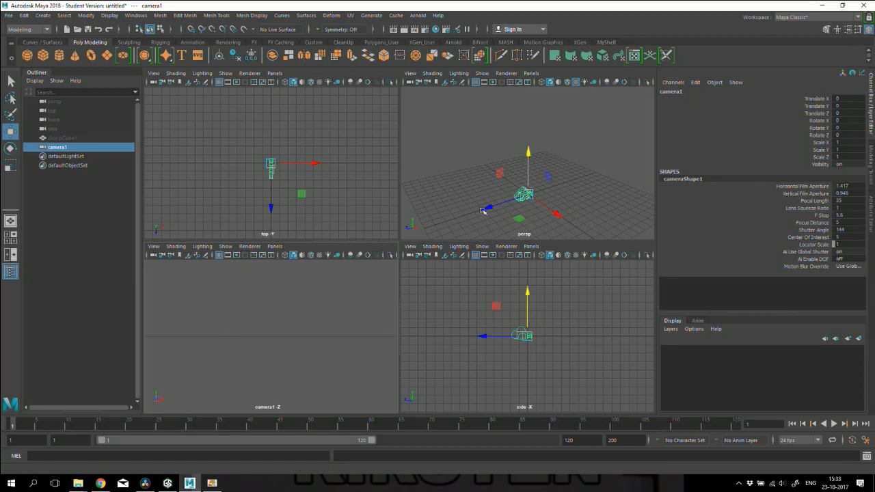
Move the camera to about 2.3 in Y and 7.4 in Z, and tilt it downward about 18 degrees around X
drag(483, 211, 423, 221)
drag(466, 179, 449, 158)
key(e)
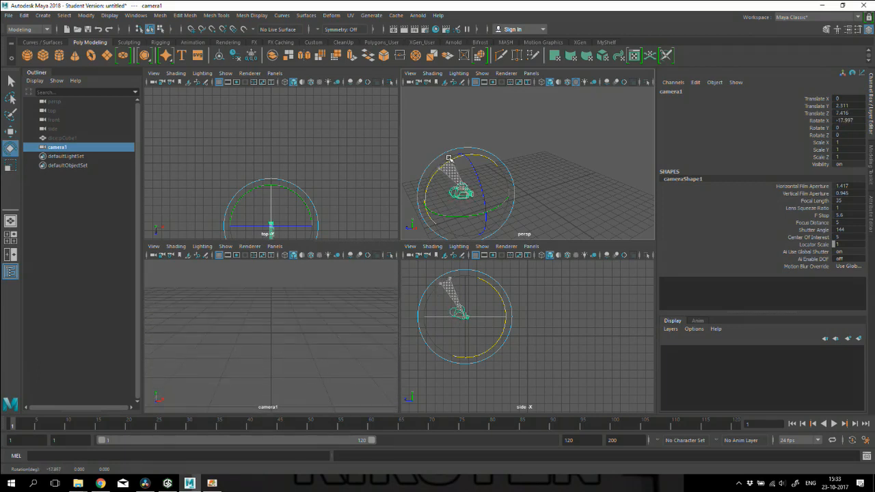
Start importing an image as an image plane for the view through camera1
click(573, 149)
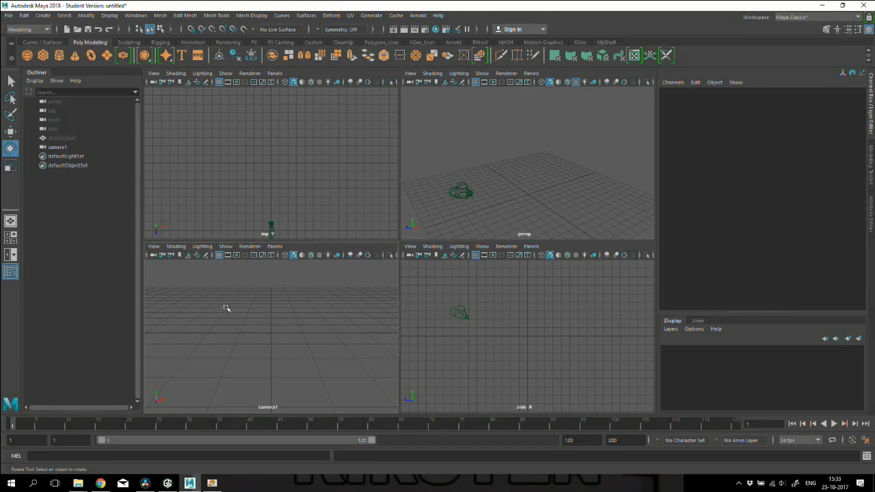
click(155, 247)
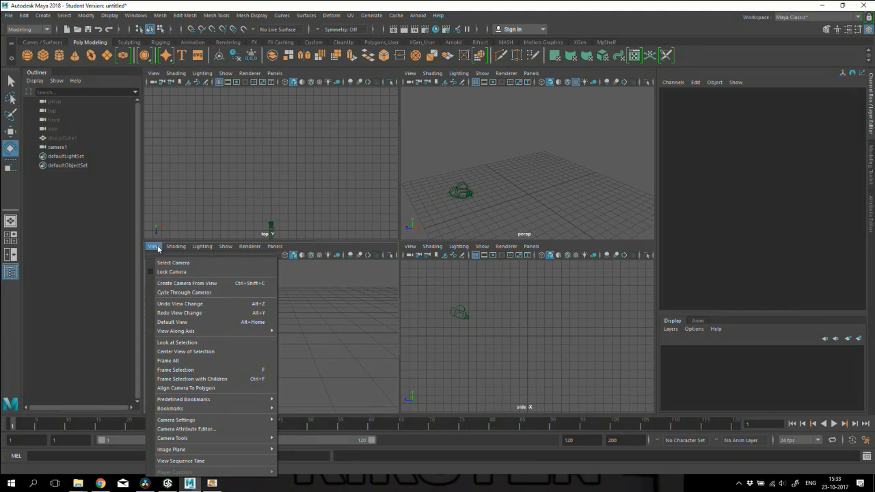
mouse_move(201, 450)
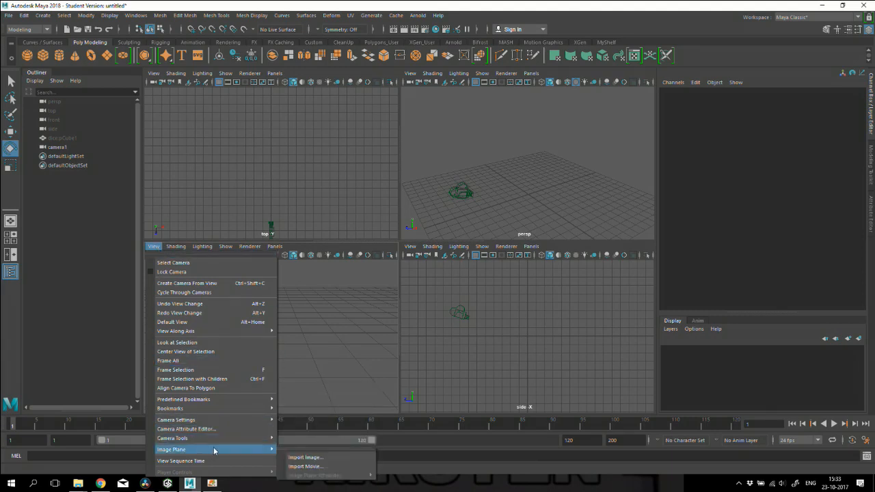
click(310, 459)
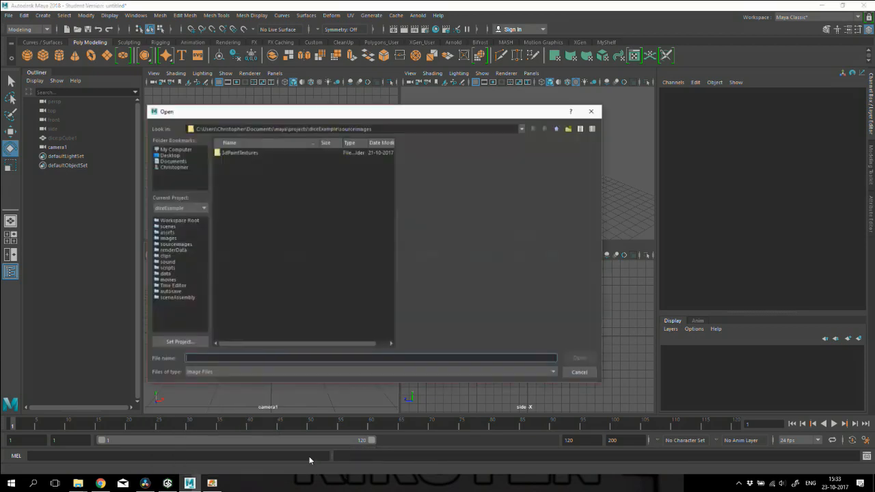
Browse to Documents, 7 semester, TA, Tutorial, VideoToImages and import Sequence001.tif as the image plane
click(171, 155)
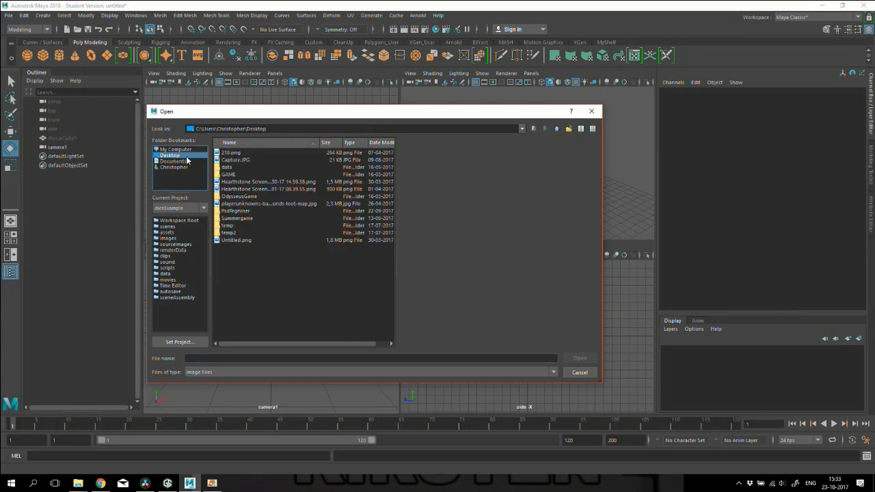
click(179, 149)
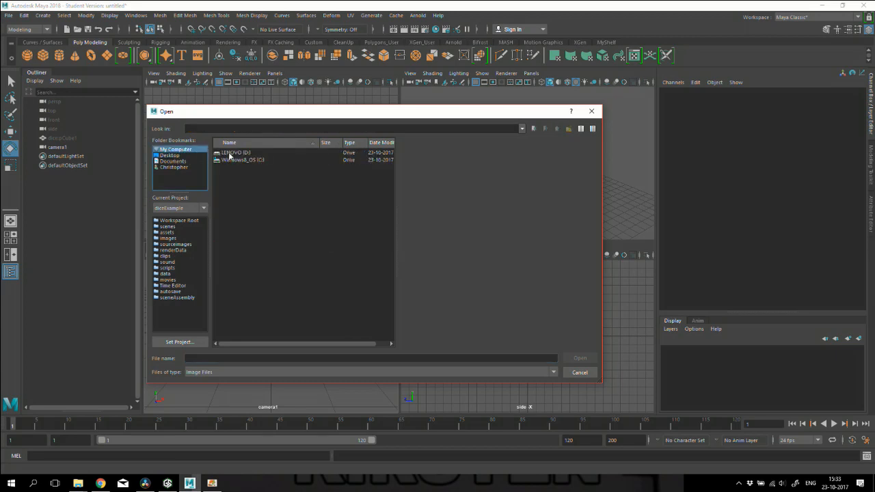
click(177, 162)
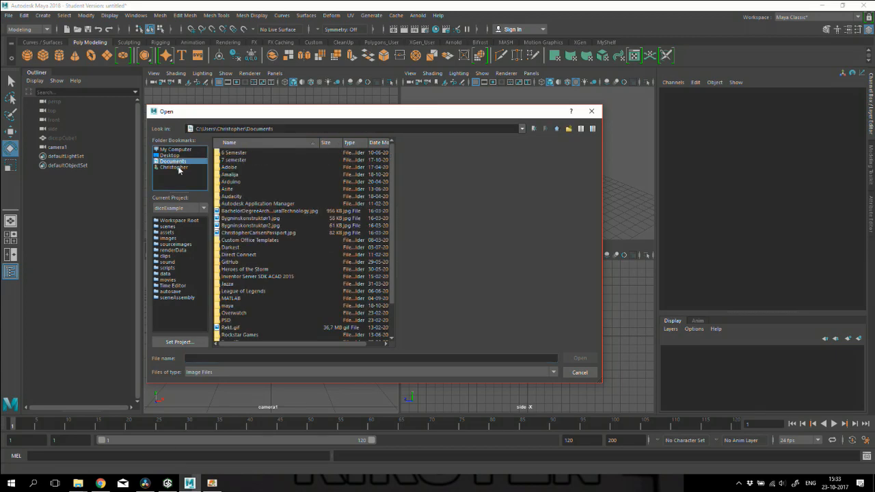
double_click(234, 160)
double_click(227, 161)
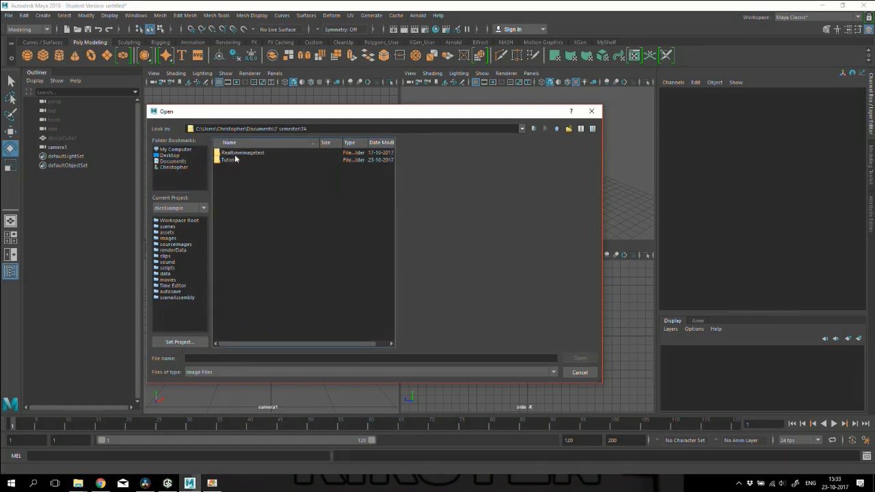
double_click(236, 153)
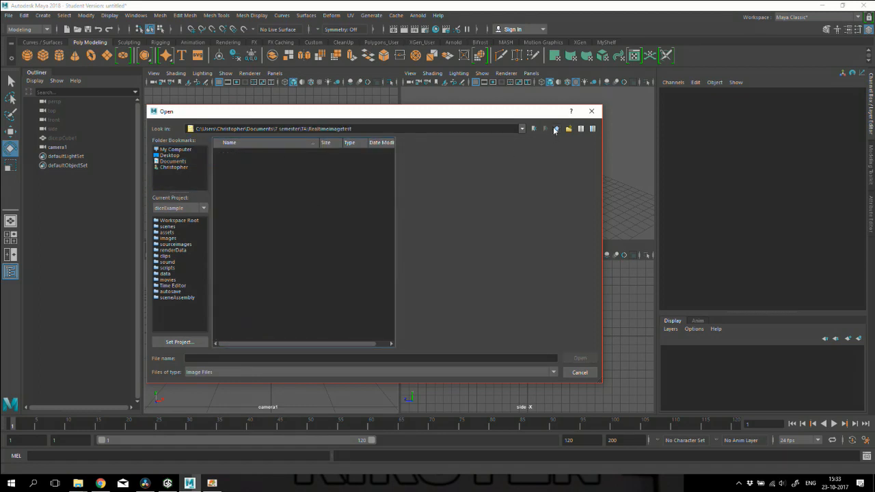
click(556, 129)
double_click(255, 160)
double_click(251, 153)
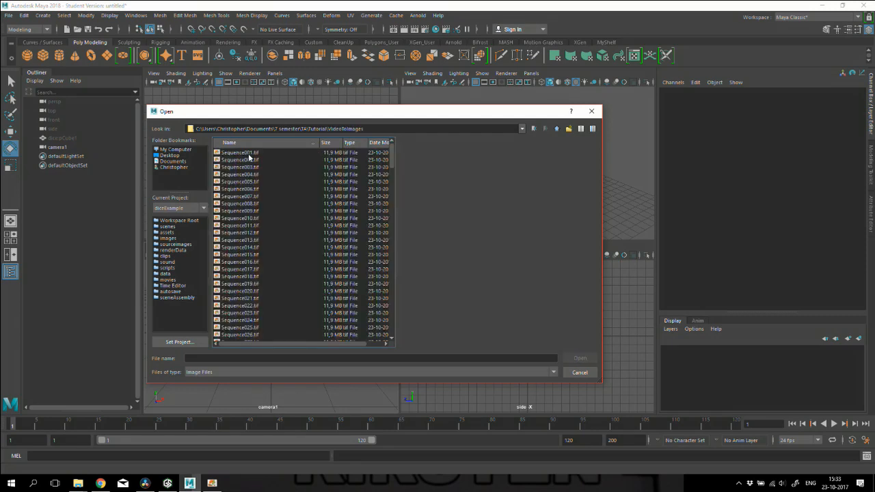
click(249, 153)
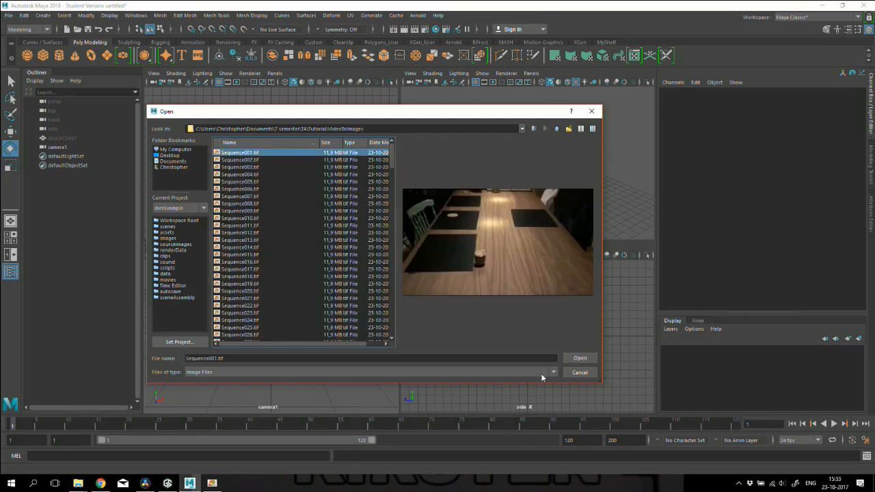
click(589, 359)
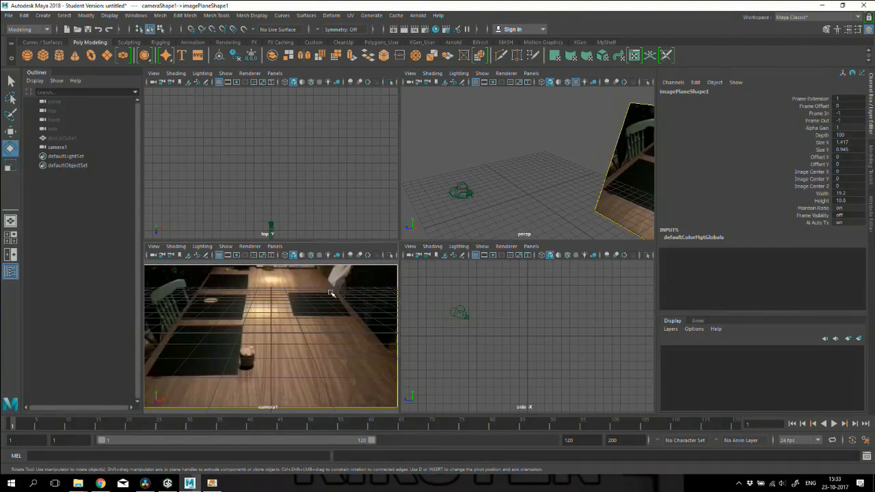
Select camera1 and reduce its downward tilt around X to about 13 degrees
click(541, 174)
alt+drag(536, 182, 501, 173)
click(458, 168)
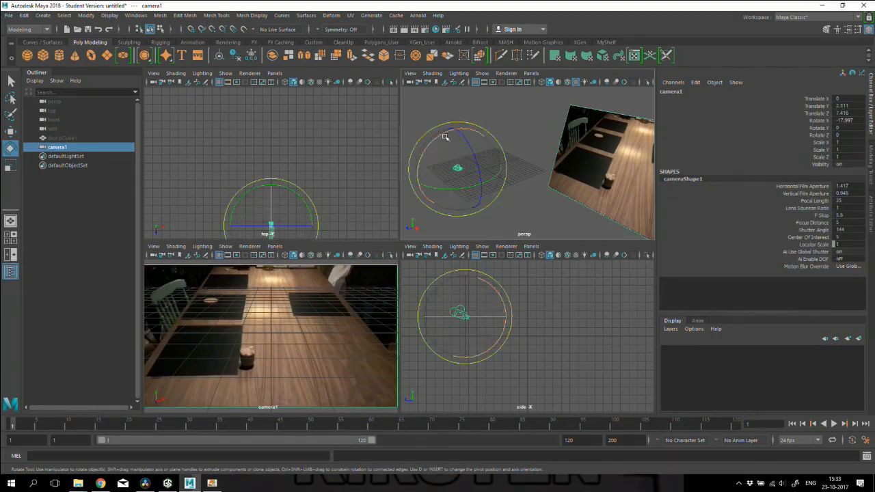
mouse_move(447, 135)
mouse_down()
mouse_move(431, 142)
mouse_move(451, 130)
mouse_up()
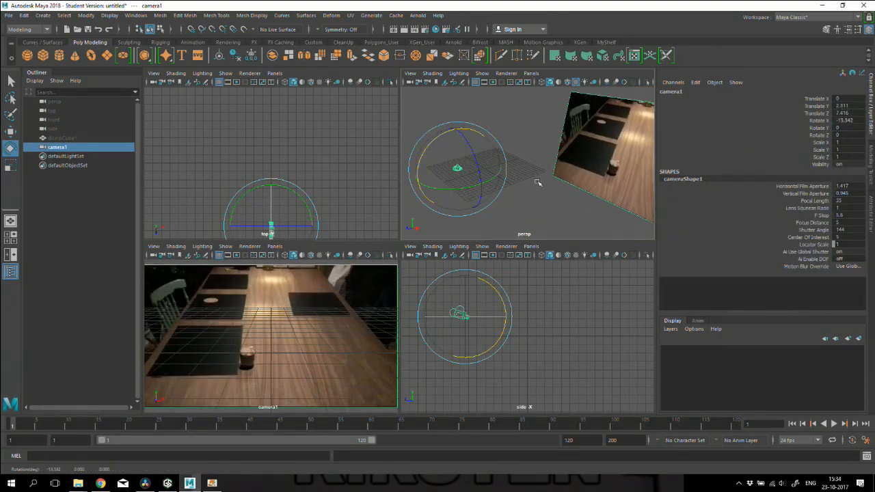
Enable the use of an image sequence in camera1's image plane attributes
key(ctrl+a)
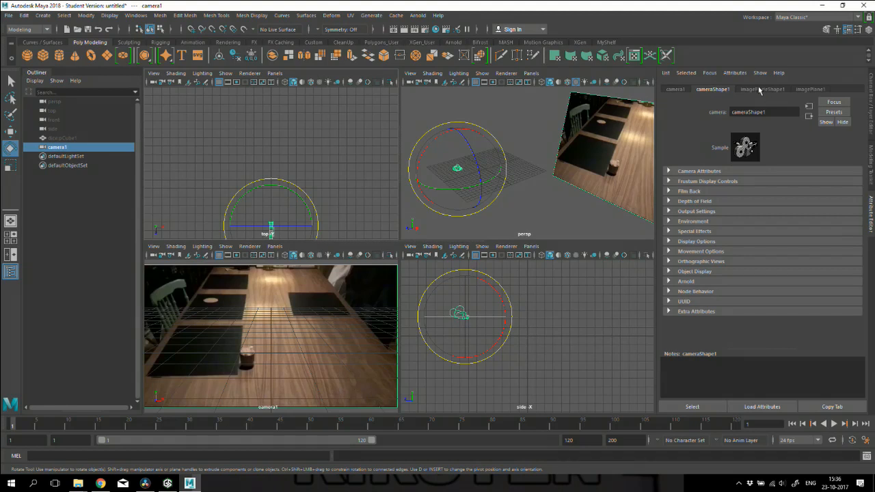
click(760, 90)
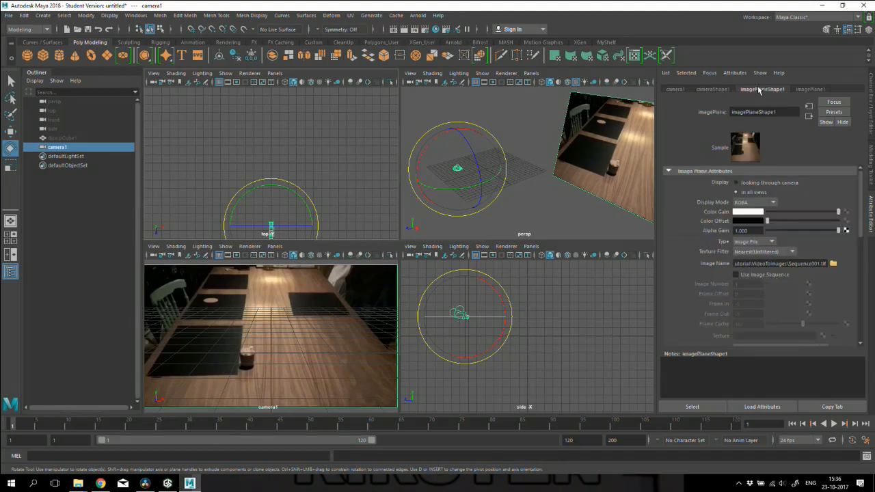
click(736, 275)
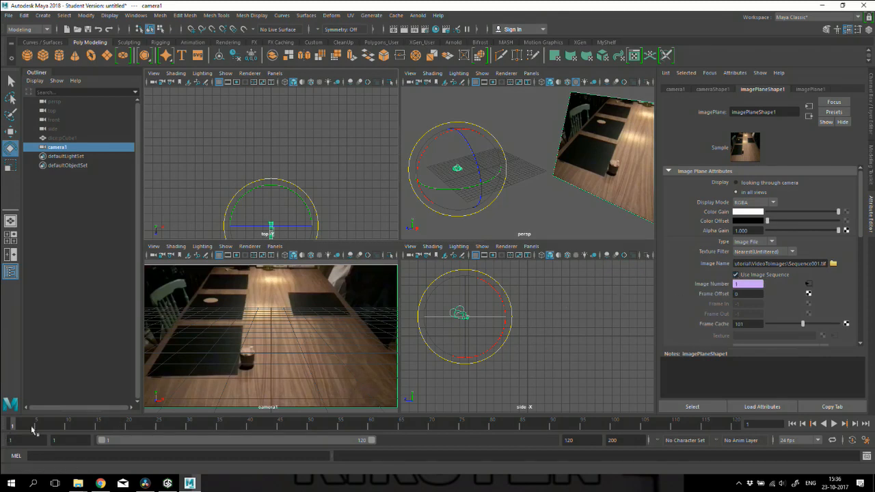
Play the image sequence on the timeline briefly and return to frame 1
click(334, 280)
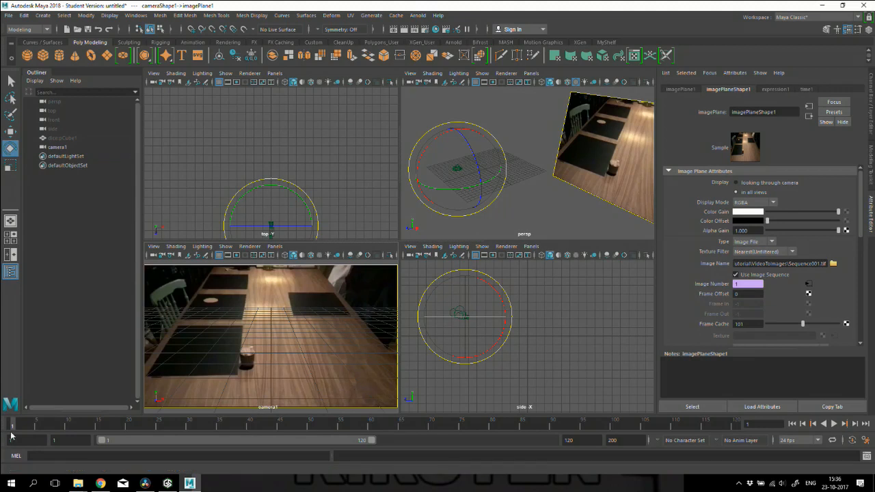
key(alt+v)
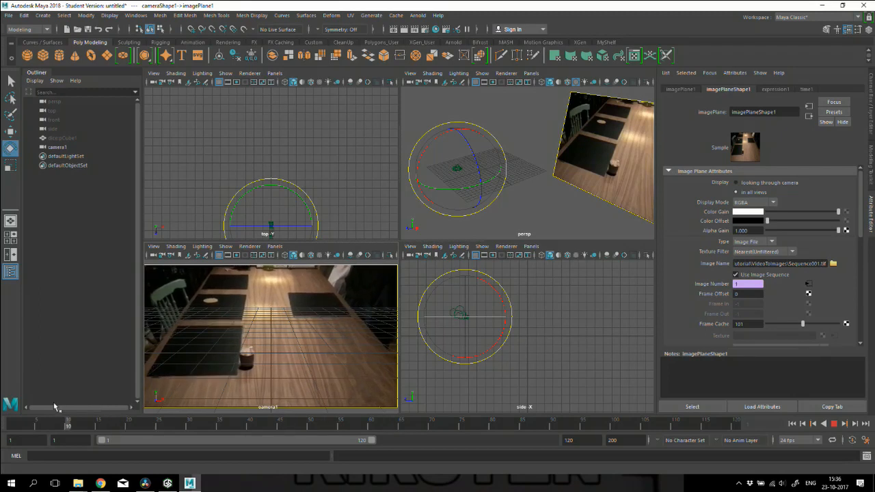
drag(54, 403, 1, 409)
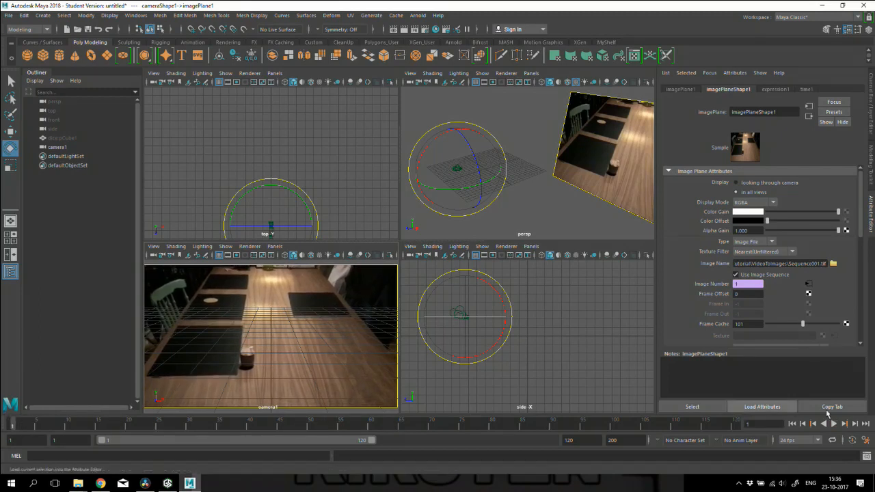
In the Time Slider preferences, set both the playback end and the animation end to frame 196
click(865, 441)
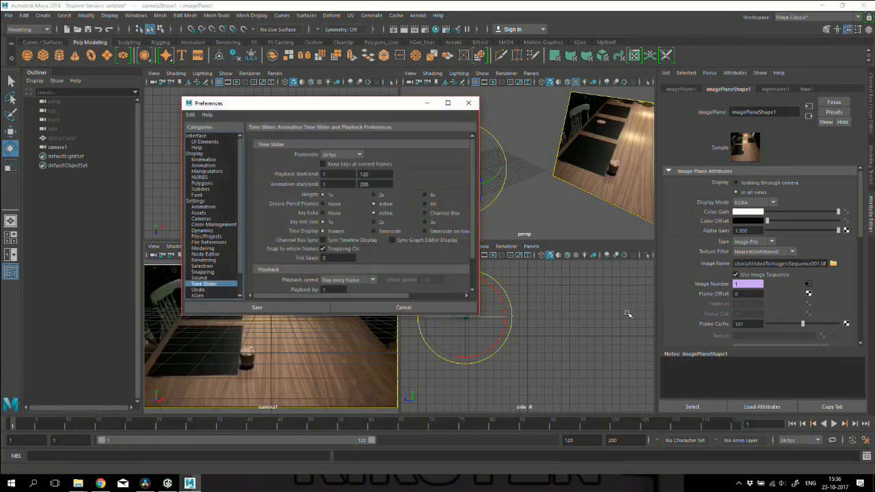
drag(361, 107, 384, 108)
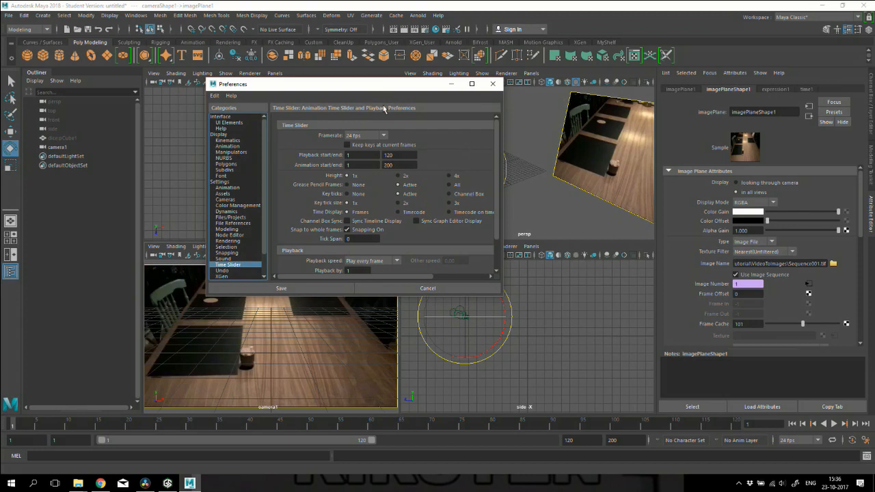
click(406, 155)
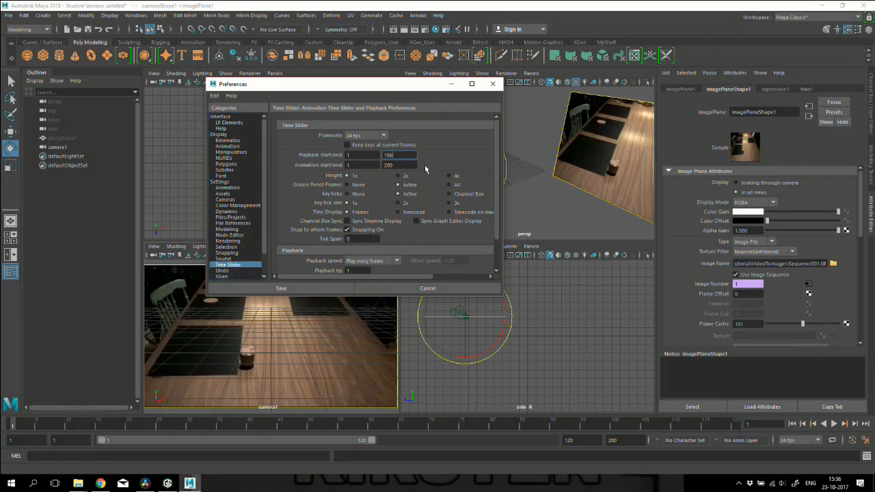
key(Tab)
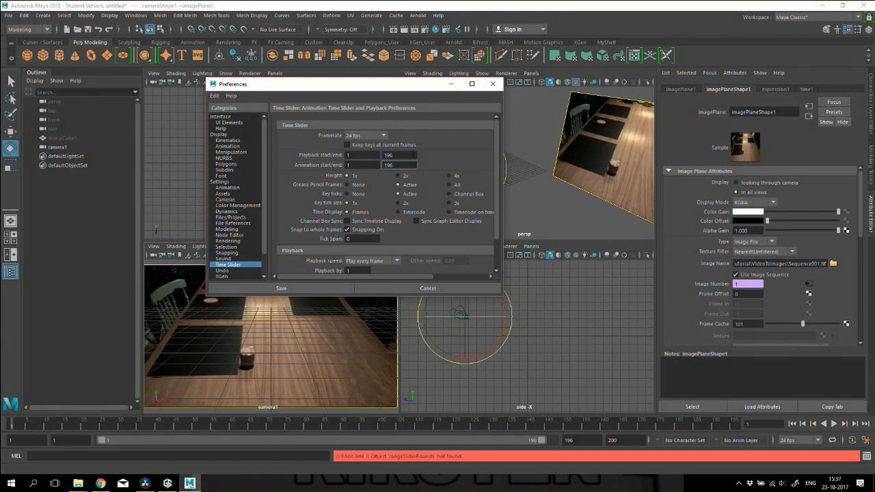
click(408, 154)
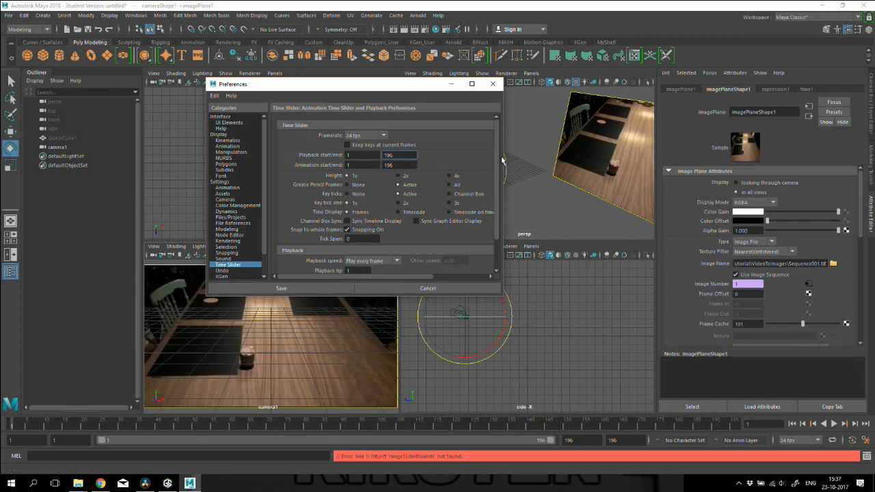
Set the playback speed to 24 fps x 1 and save the preferences
scroll(489, 178, down, 2)
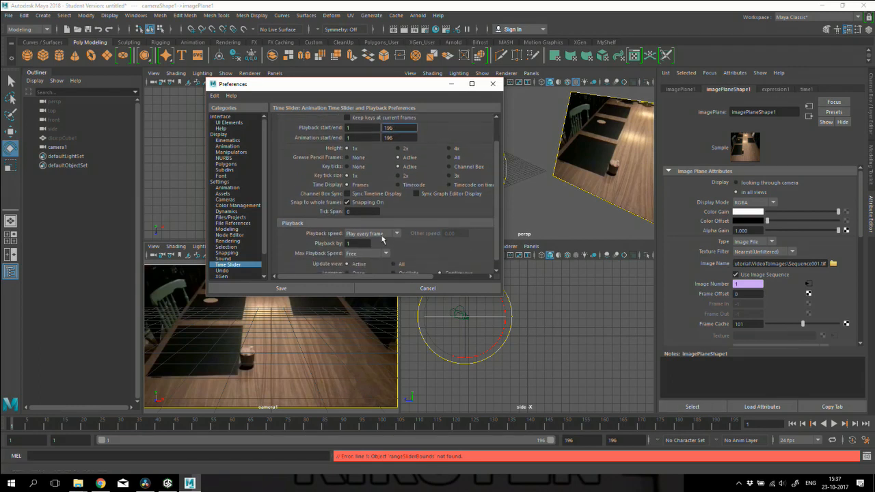
click(382, 236)
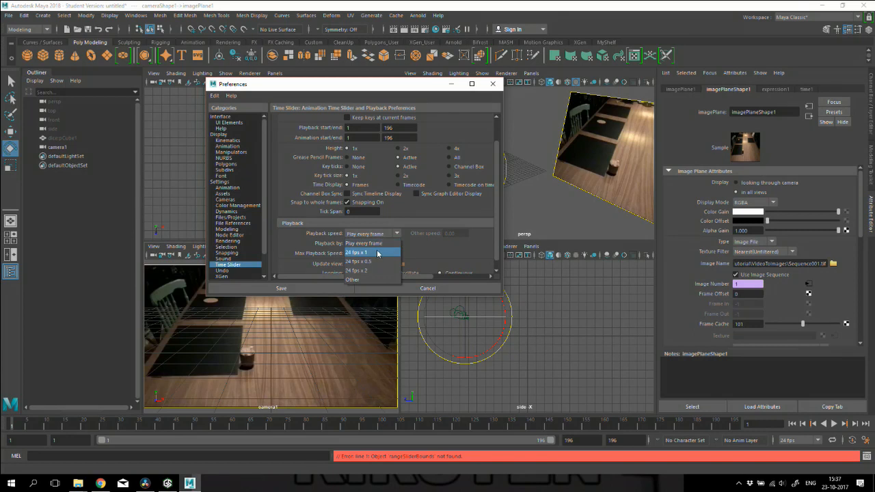
click(377, 253)
scroll(419, 245, down, 1)
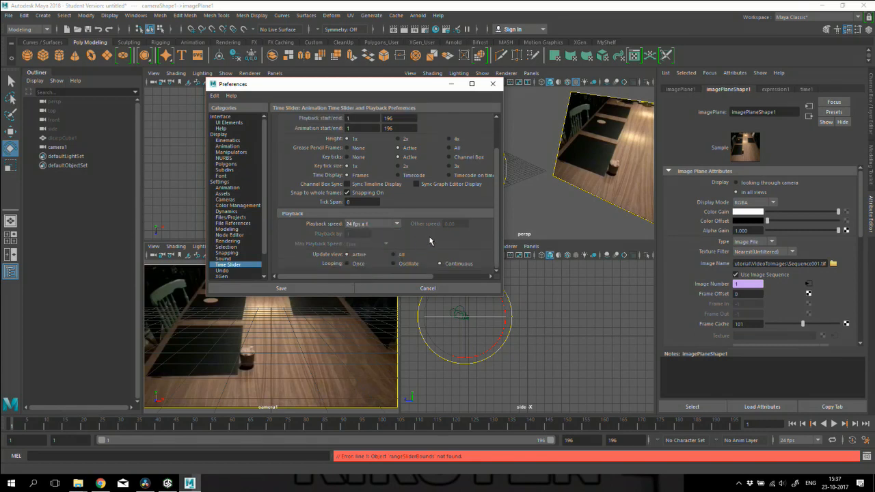
click(390, 226)
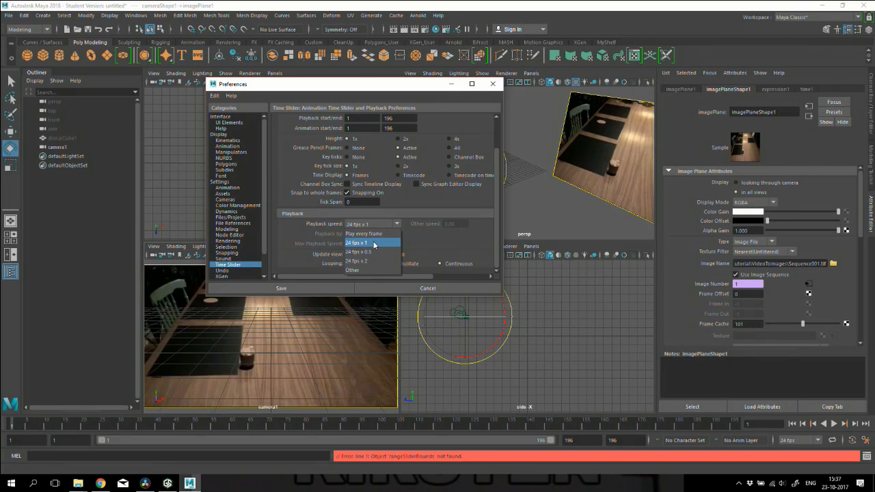
click(375, 244)
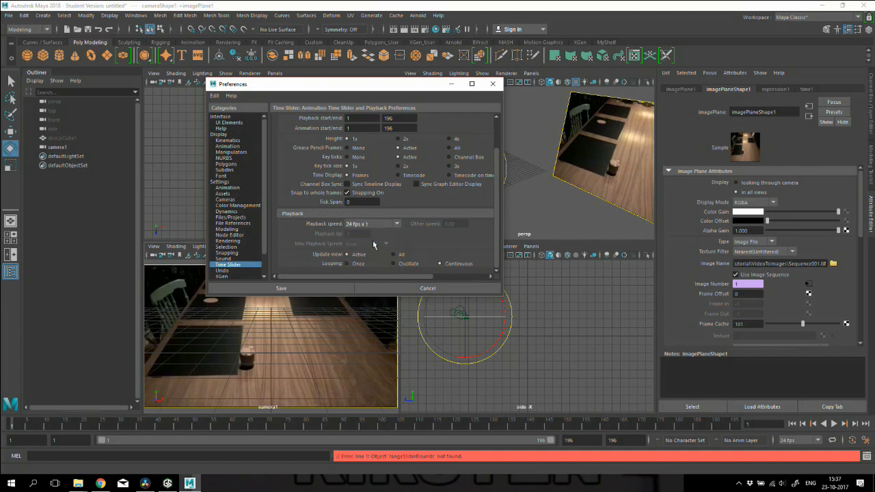
click(332, 286)
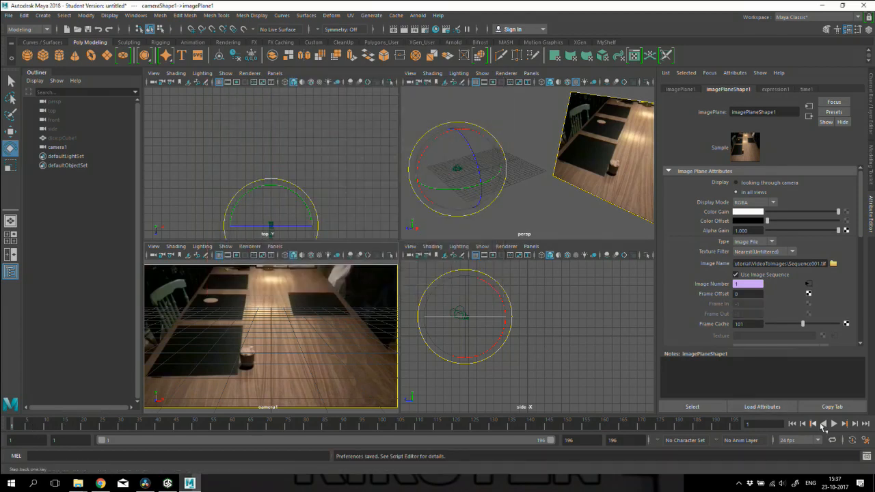
Play back the full image sequence and scrub the timeline to frame 7
click(834, 424)
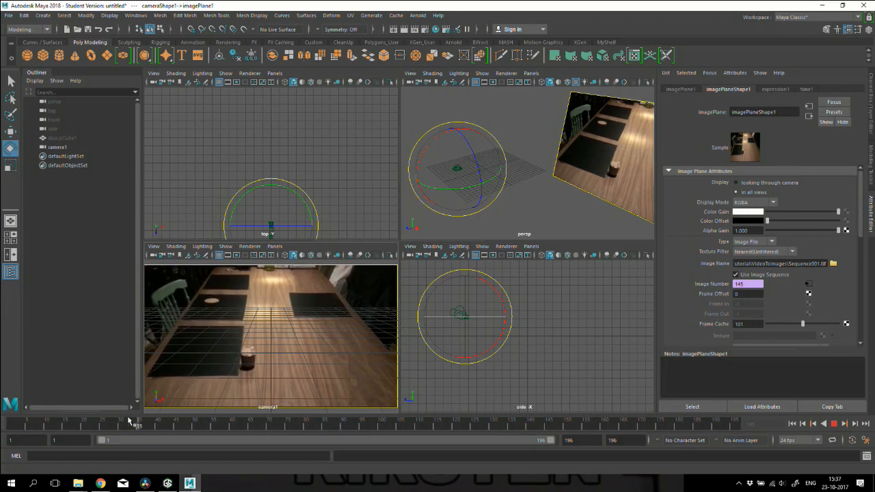
drag(130, 422, 34, 422)
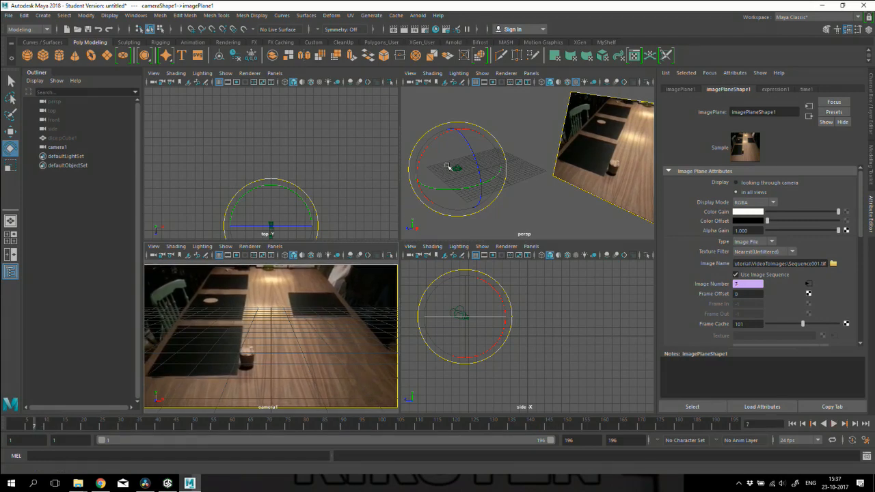
Raise camera1 and tilt it further downward to line up the grid with the tabletop in the footage
click(479, 215)
click(457, 169)
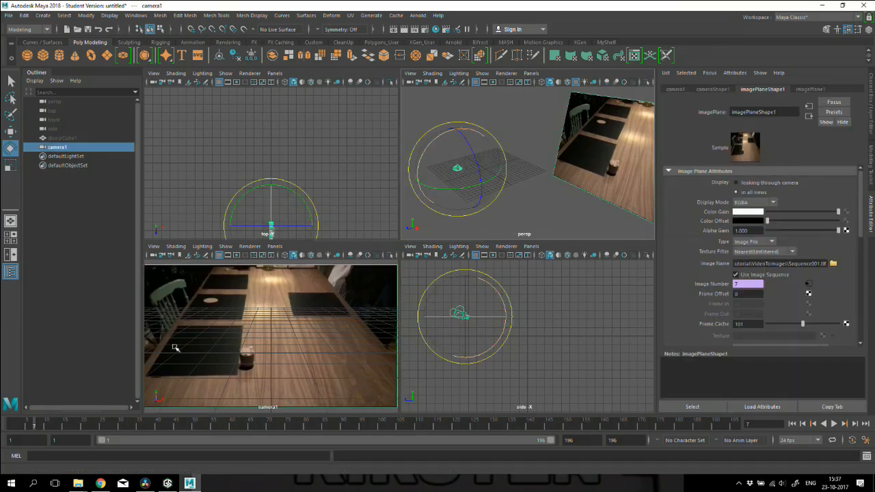
key(w)
drag(461, 143, 455, 106)
key(e)
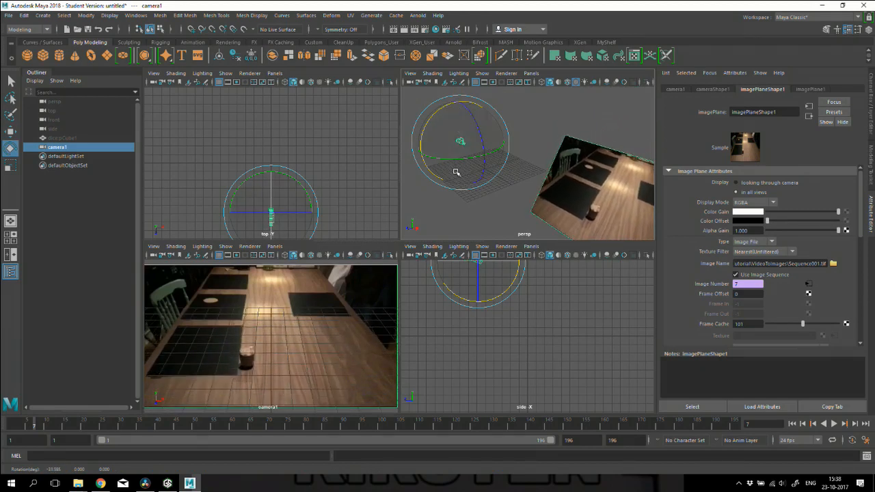
Set the Move Tool's axis orientation to World
key(w)
scroll(495, 145, down, 3)
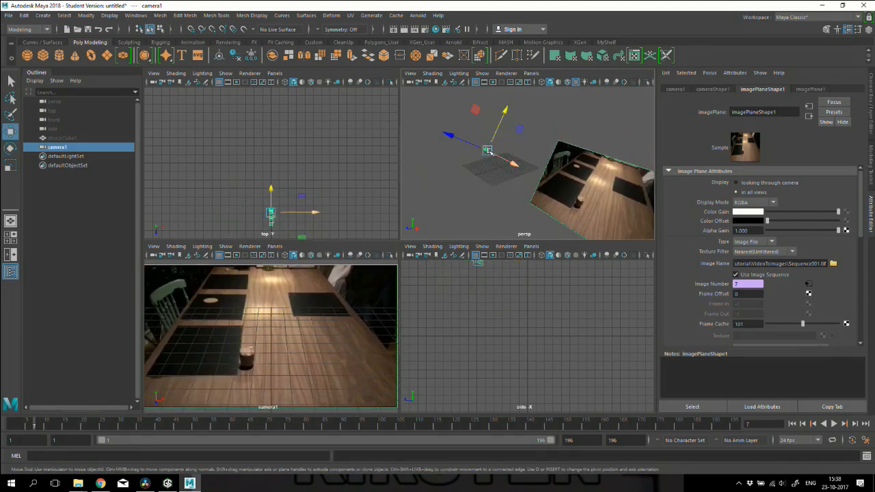
double_click(10, 132)
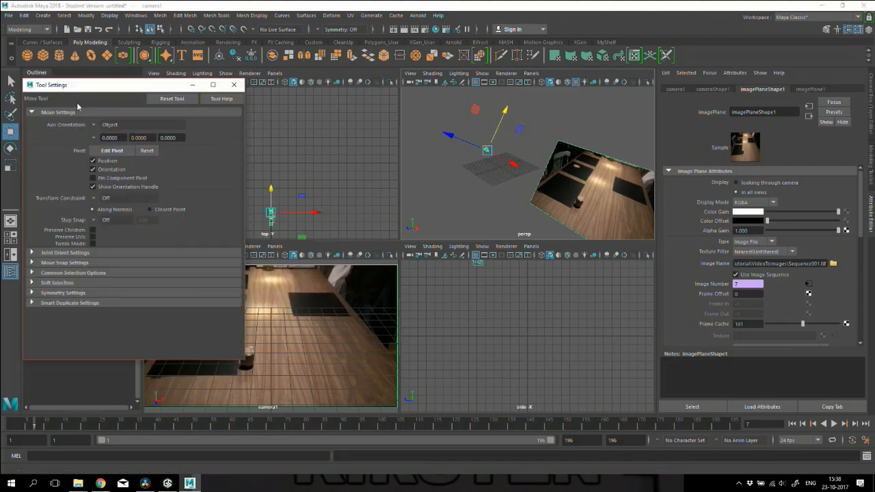
click(104, 127)
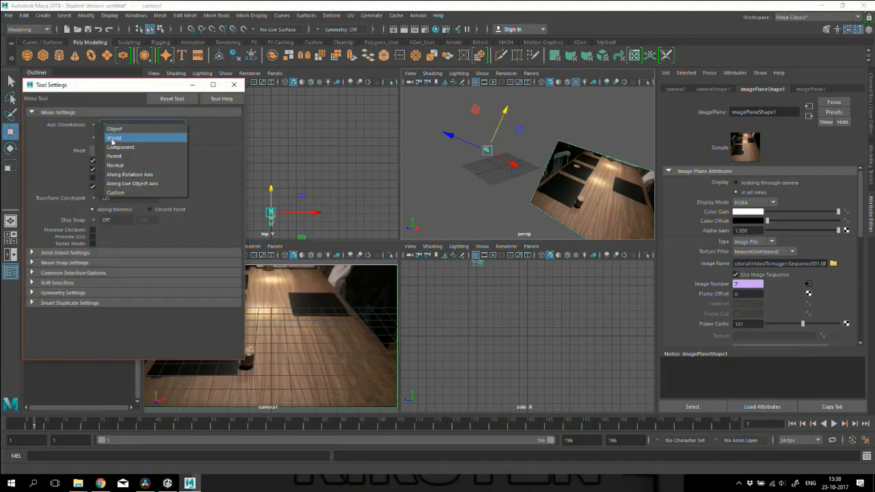
click(123, 135)
click(234, 84)
Pull camera1 back from the grid and raise it along the world axes
drag(445, 162, 419, 168)
drag(459, 113, 460, 100)
drag(460, 101, 460, 101)
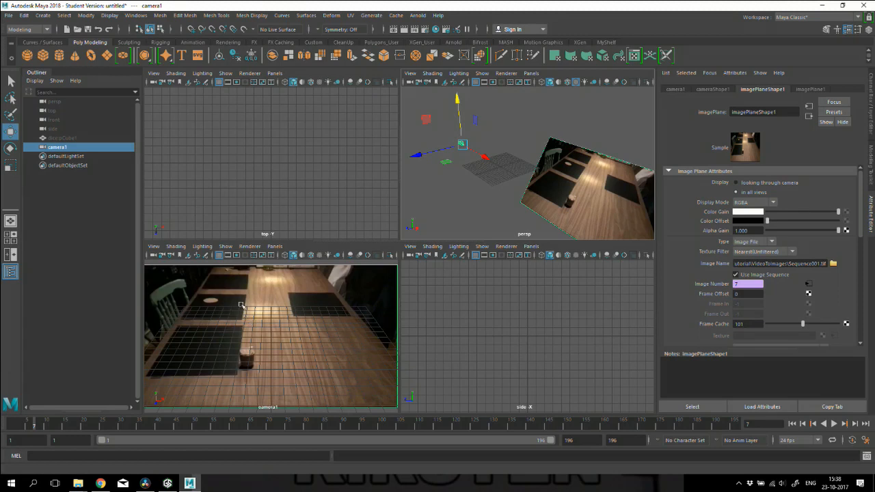
drag(460, 99, 431, 166)
Fine-tune camera1's tilt, distance and height so the grid's perspective follows the tabletop in the footage
key(e)
drag(412, 119, 409, 125)
key(w)
drag(452, 161, 461, 165)
click(452, 120)
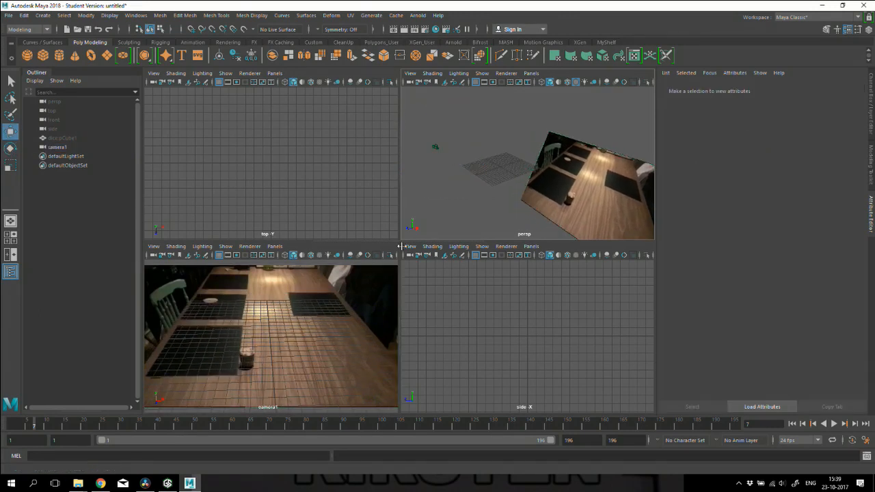
click(440, 150)
drag(434, 109, 435, 106)
click(465, 120)
click(168, 483)
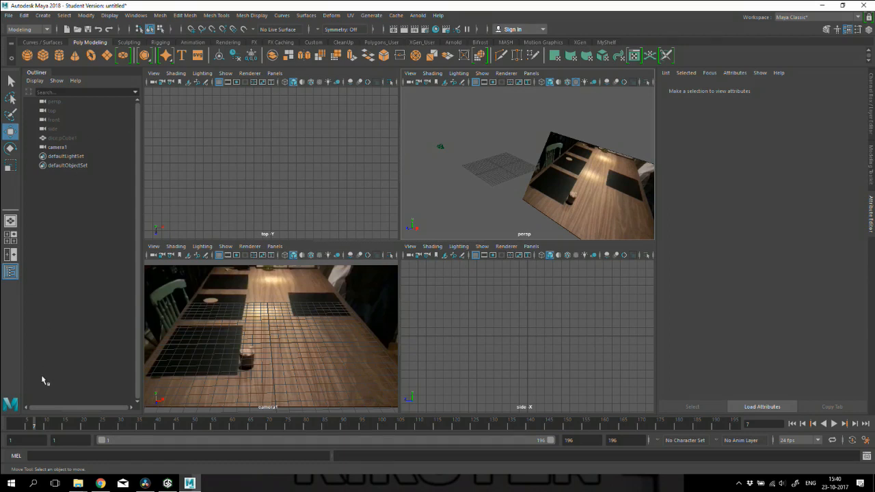
Unhide the dice cube and turn on textured display in the camera1 view
key(alt+v)
key(alt+v)
click(69, 138)
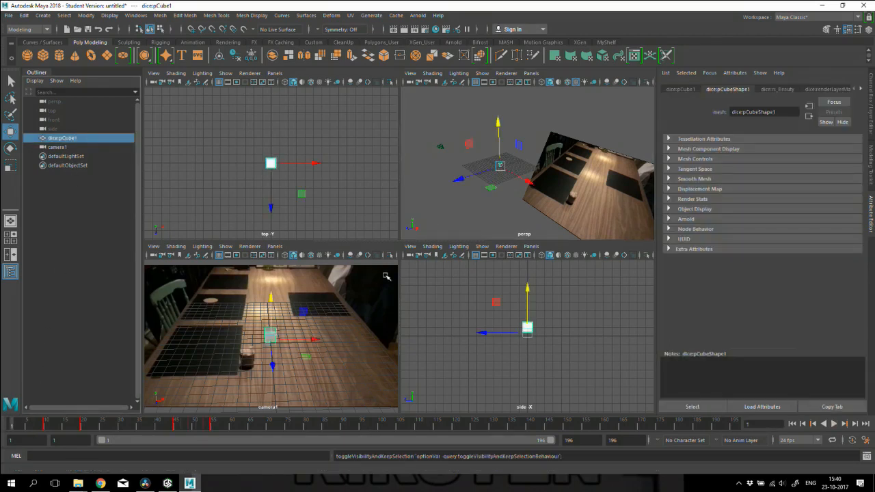
click(365, 286)
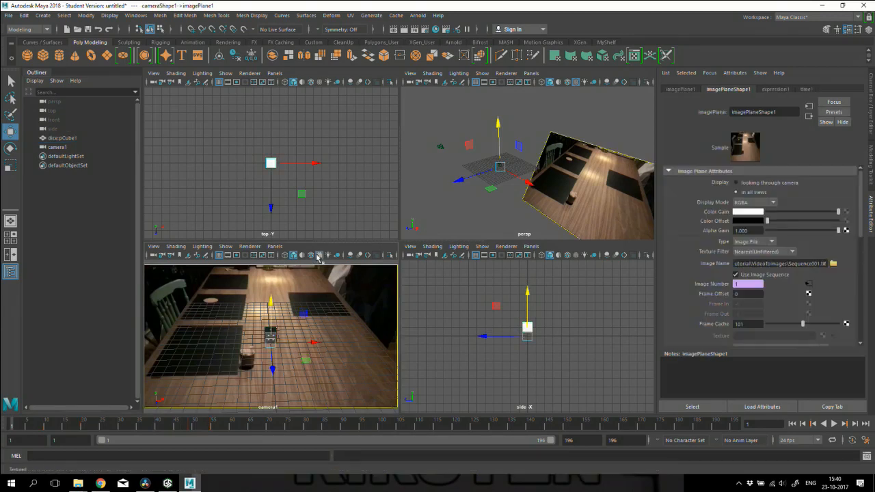
click(464, 200)
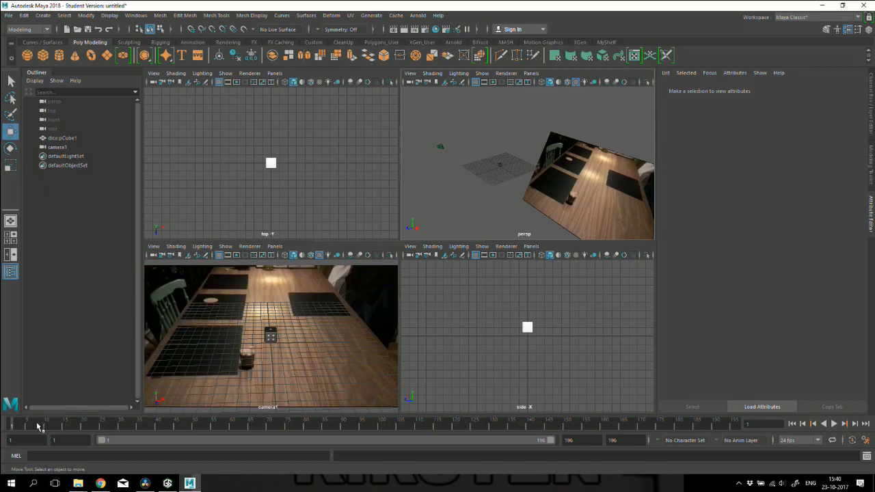
Play back the image sequence with the dice in the scene and return to frame 1
key(alt+v)
key(alt+v)
click(307, 292)
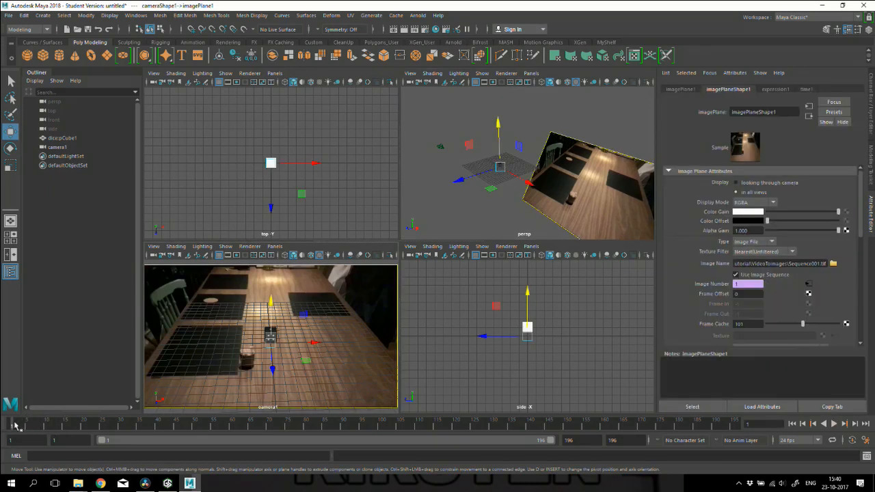
key(alt+v)
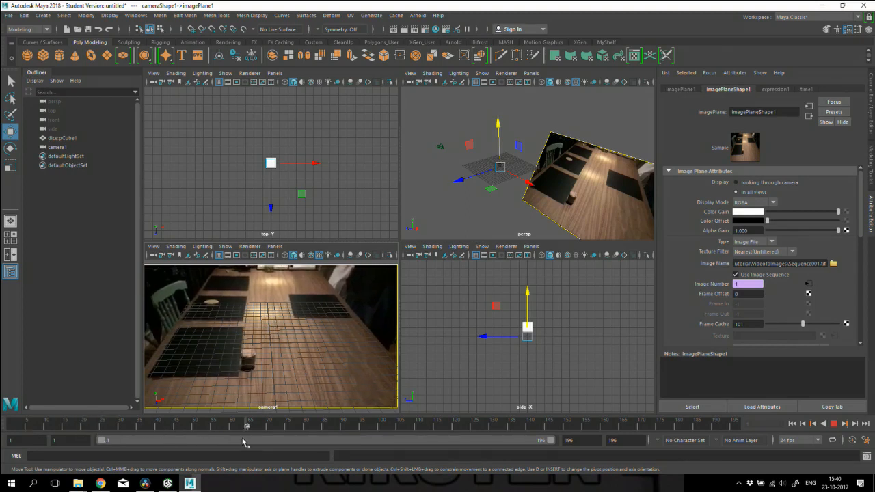
drag(243, 439, 2, 432)
key(alt+v)
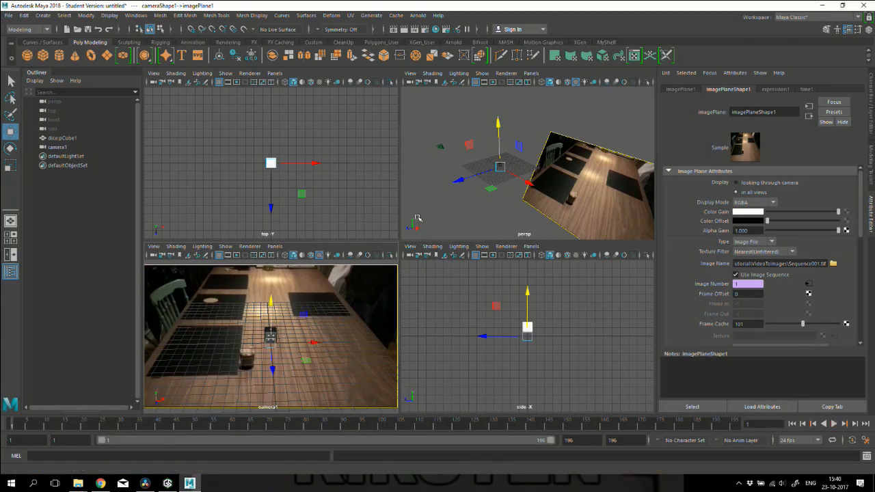
click(419, 15)
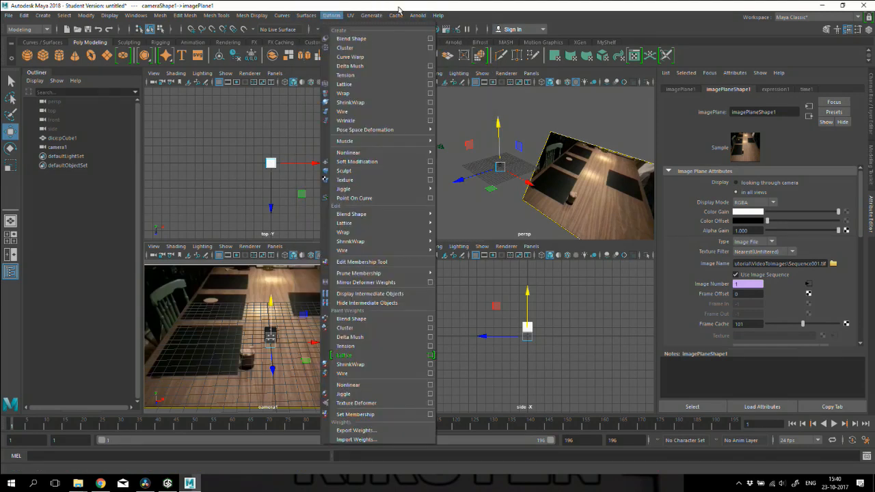
click(403, 6)
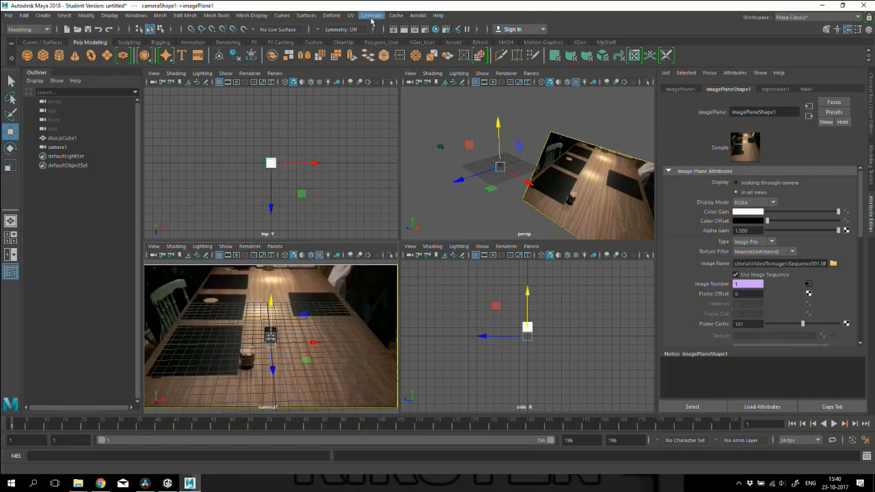
click(431, 210)
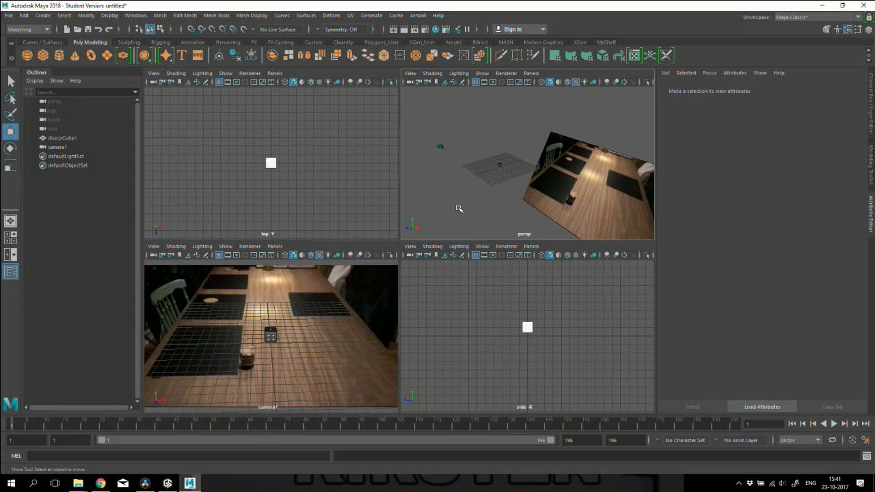
Create a spot light above the dice, widen its cone angle and give it a warm yellow colour
click(43, 15)
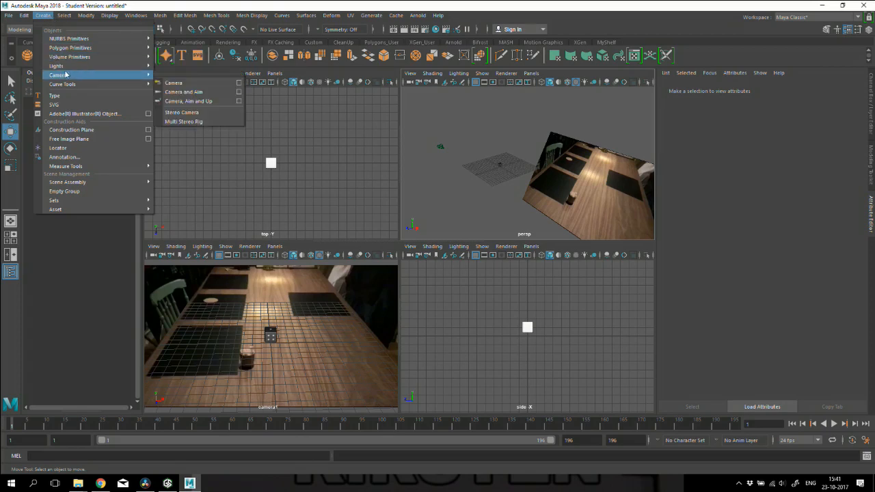
mouse_move(137, 65)
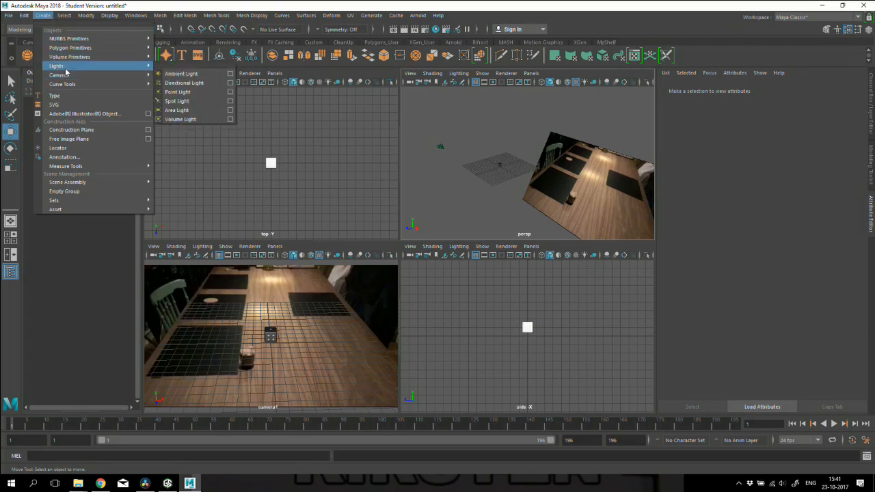
click(177, 101)
key(space)
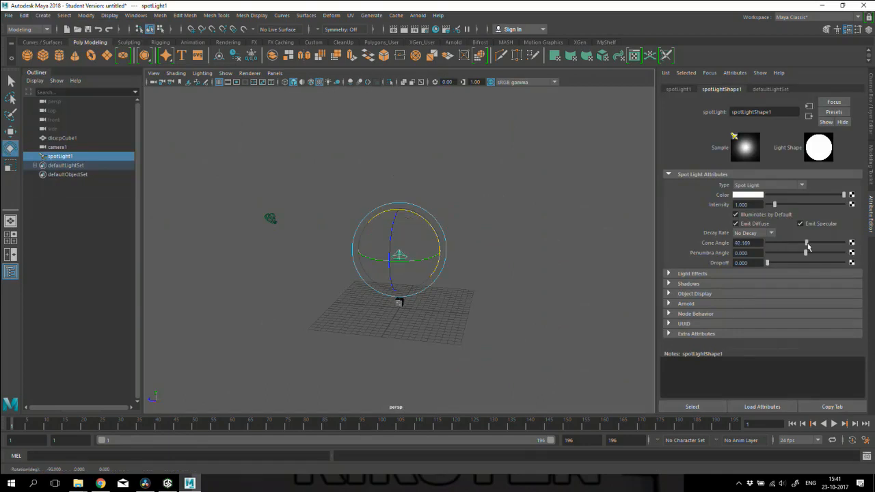
key(space)
click(742, 194)
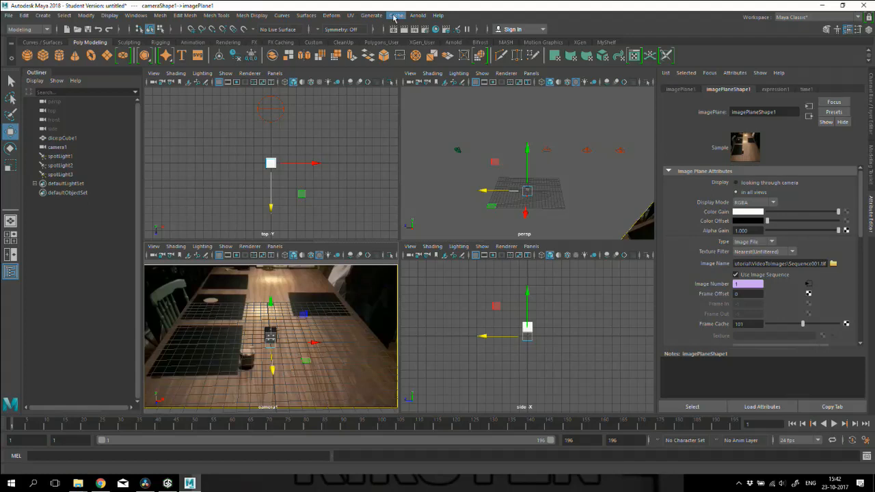
Start a live Arnold render through cameraShape1 and arrange the render window so spotLight1 can be edited beside it
click(417, 15)
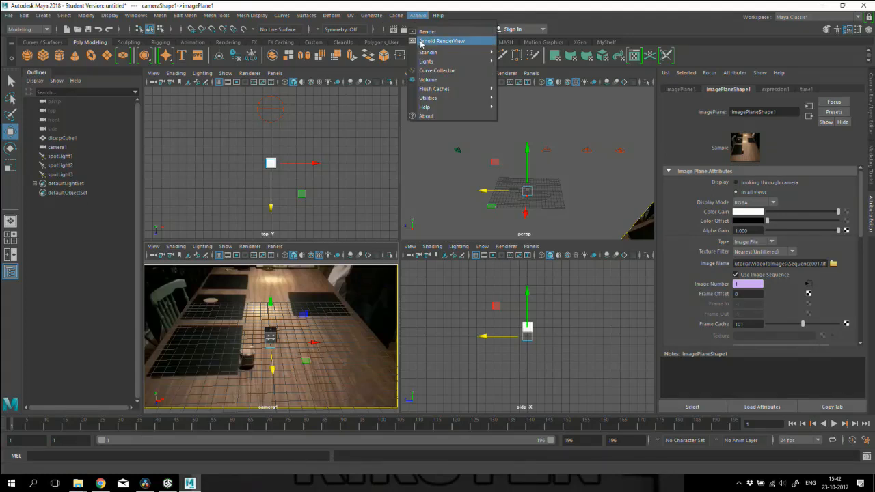
click(438, 42)
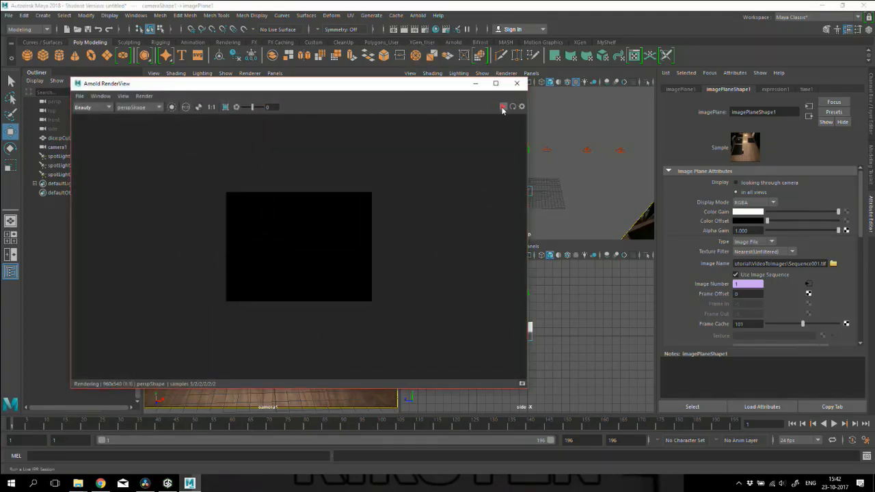
scroll(153, 108, up, 2)
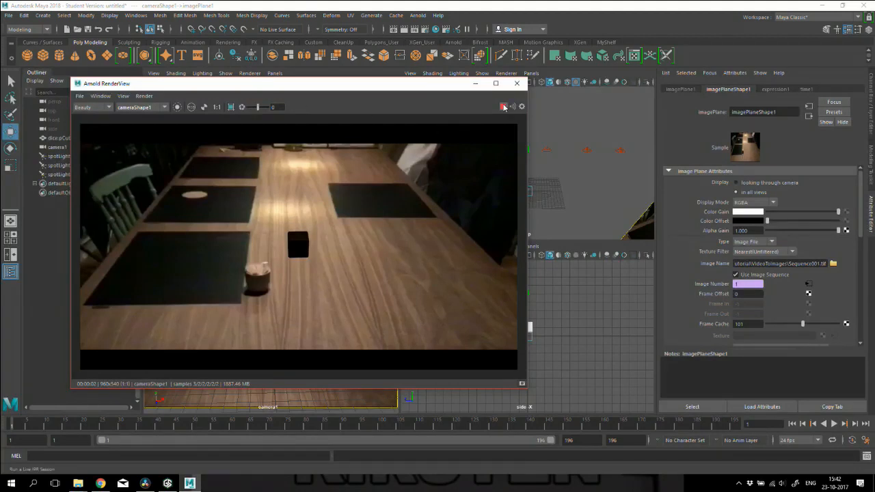
click(549, 146)
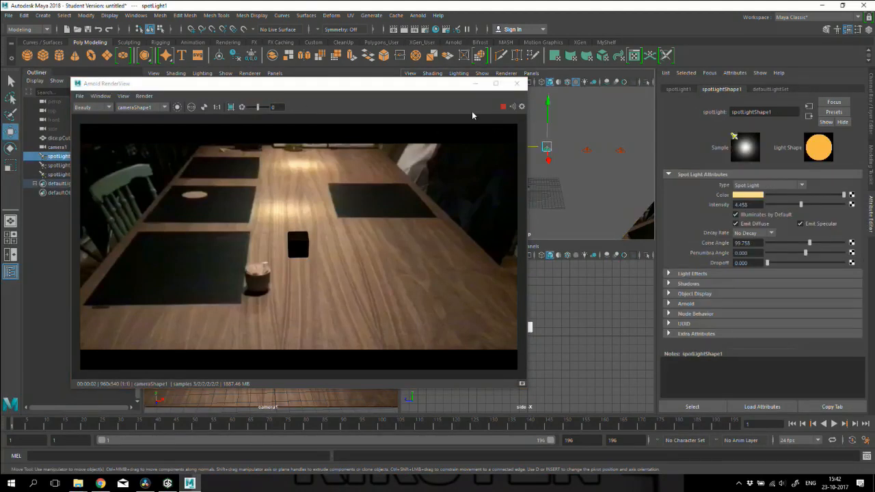
drag(440, 85, 401, 83)
drag(486, 158, 357, 160)
Try moving spotLight1 directly over the dice and lowering it closer to the cube
drag(503, 148, 483, 145)
drag(528, 106, 529, 133)
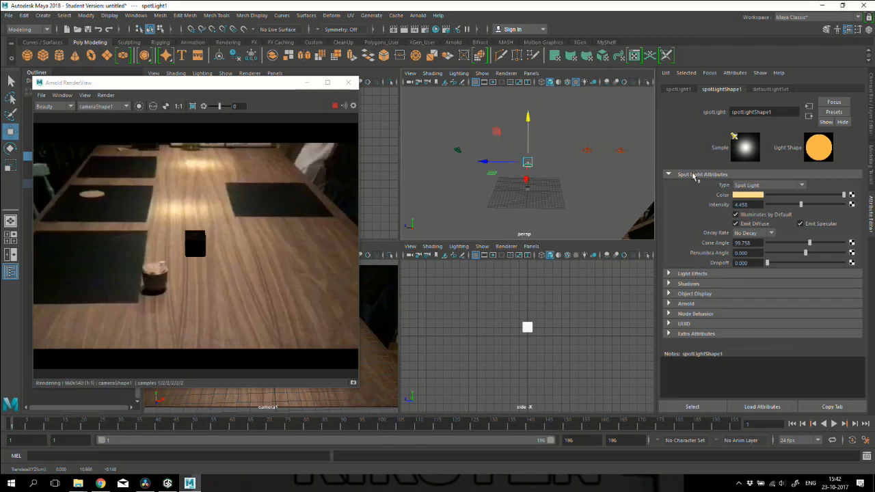
Set spotLight1's intensity to 100
drag(803, 208, 846, 205)
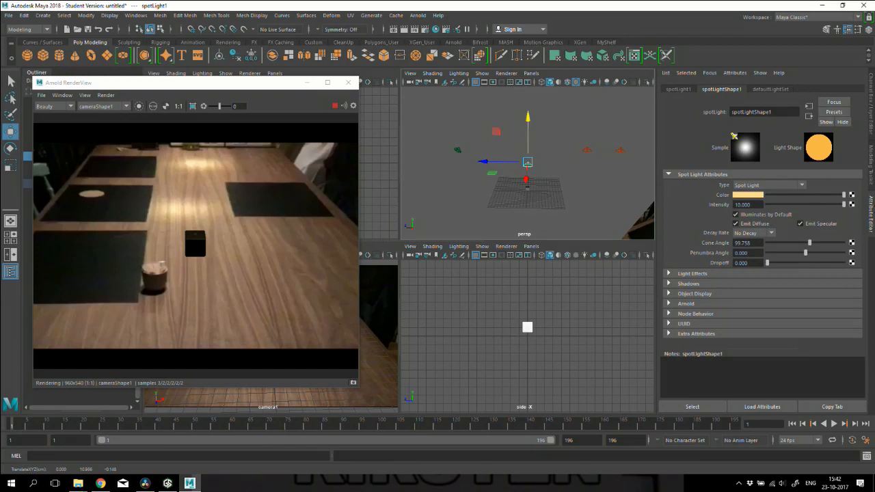
click(743, 206)
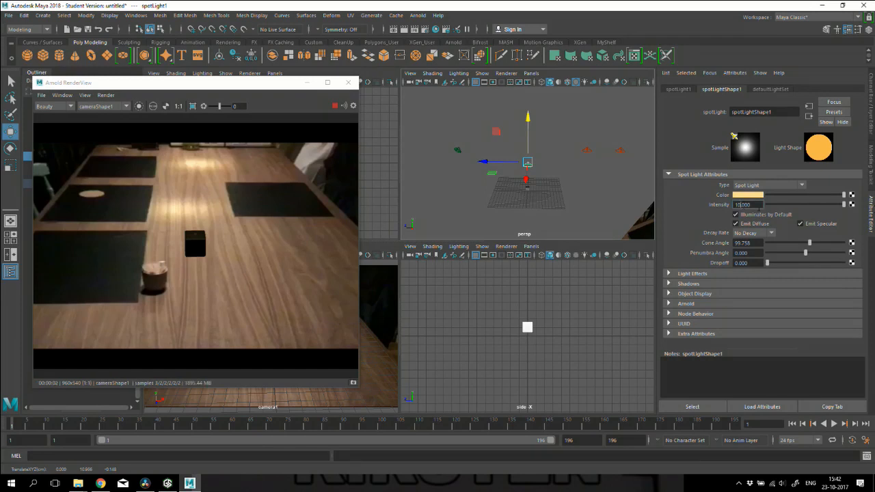
text(0)
key(Return)
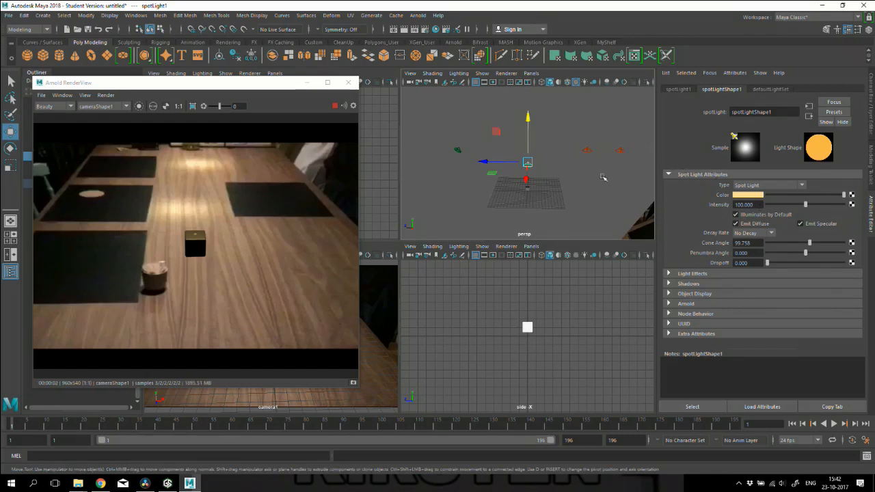
Undo the repositioning of spotLight1 while keeping its intensity at 100
key(ctrl+z)
key(ctrl+y)
key(ctrl+y)
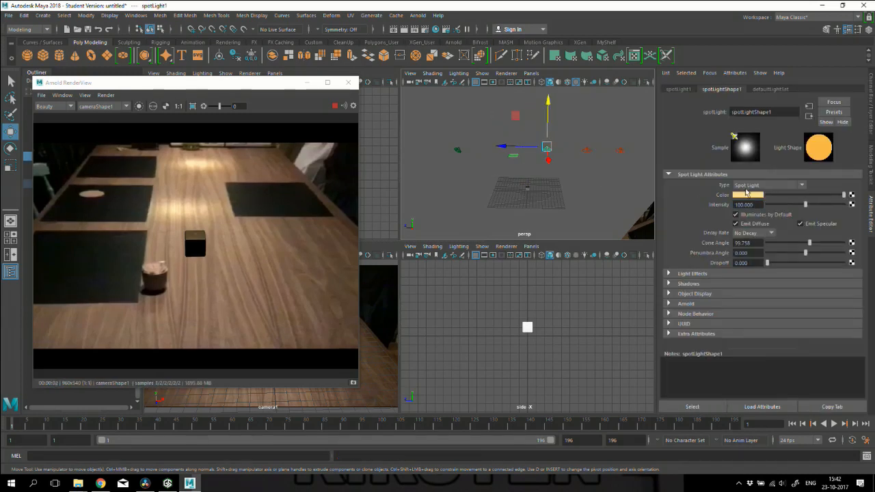
Pick a new light colour for spotLight1 and for the spot light farthest from the camera
click(745, 195)
click(718, 229)
click(621, 150)
click(745, 195)
click(718, 228)
Try an ambient light in the scene and delete it
click(43, 15)
click(180, 74)
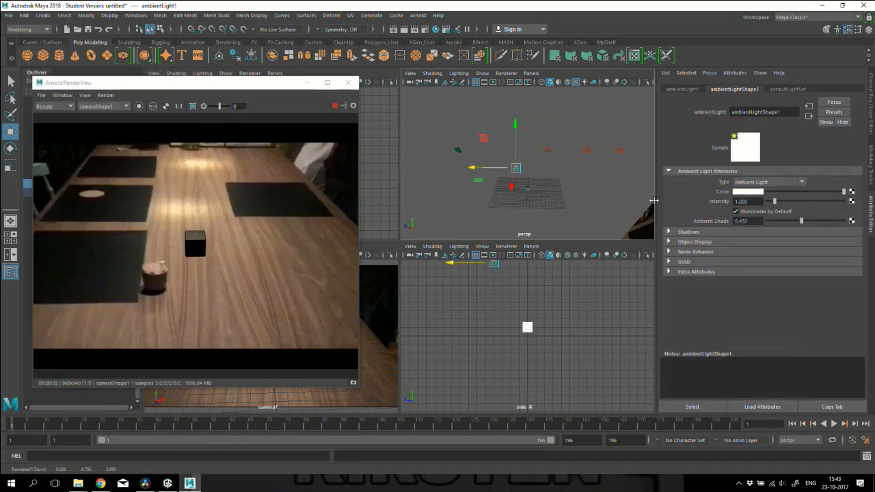
key(Delete)
Create a point light between the camera and the dice and set its intensity to 30
click(42, 16)
mouse_move(77, 66)
click(177, 92)
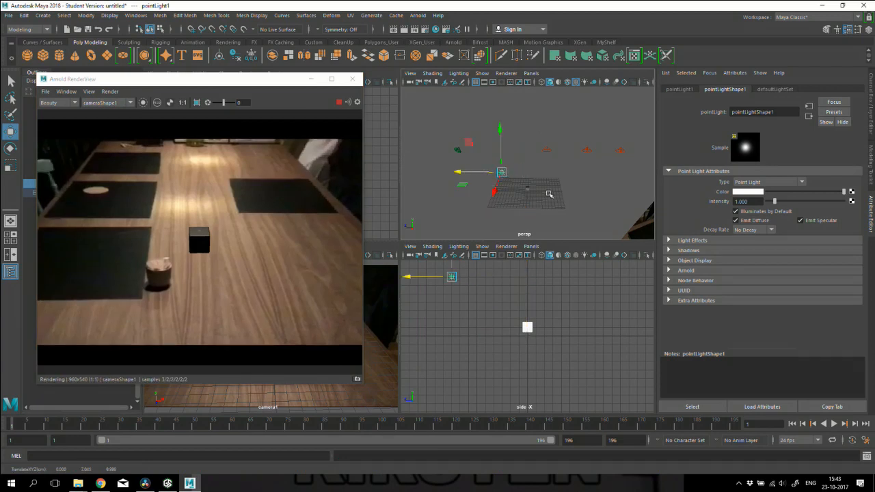
double_click(746, 201)
text(30)
key(Return)
Move the point light slightly toward the dice and turn off its specular emission
drag(479, 172, 487, 171)
click(555, 174)
click(509, 171)
click(801, 221)
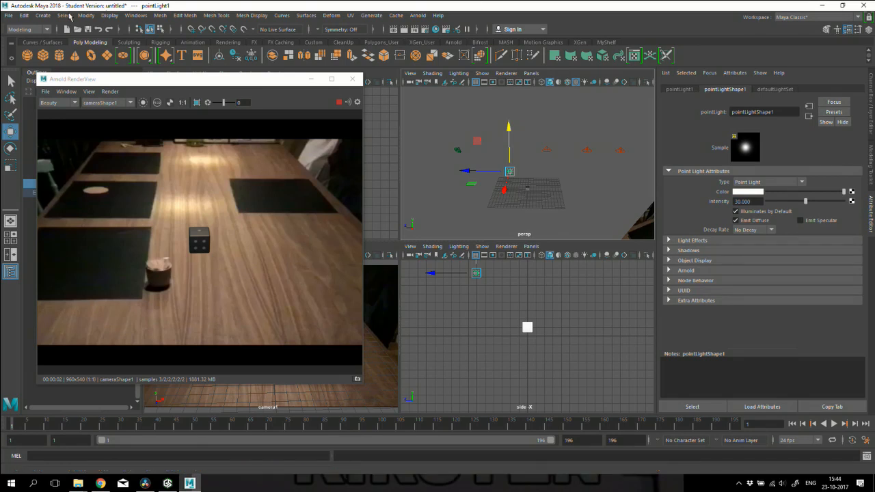
click(43, 15)
mouse_move(64, 67)
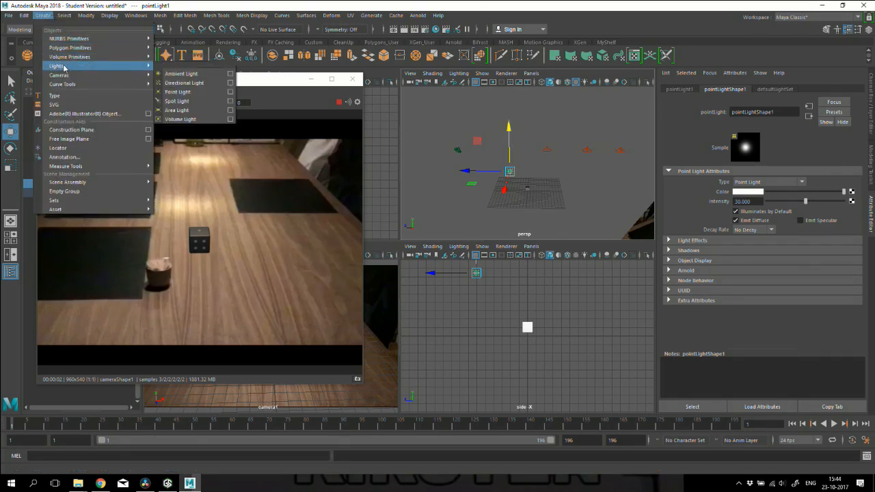
click(452, 205)
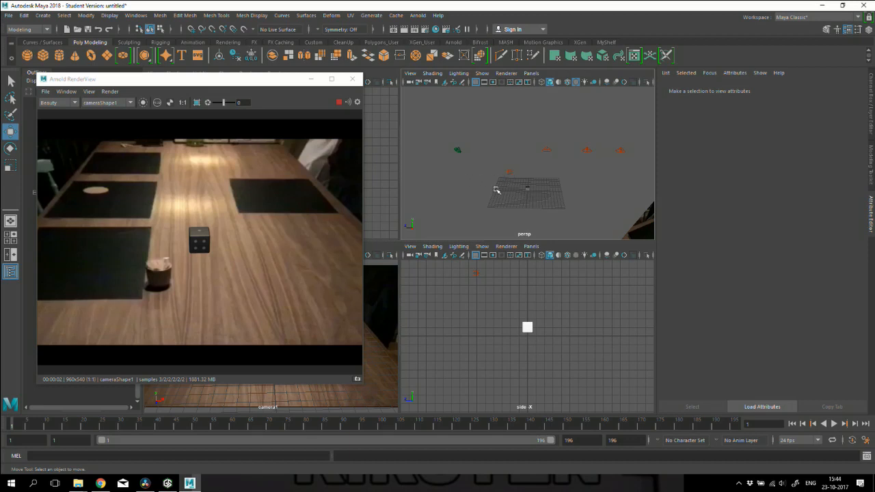
Add a polygon plane at the base of the dice
click(106, 56)
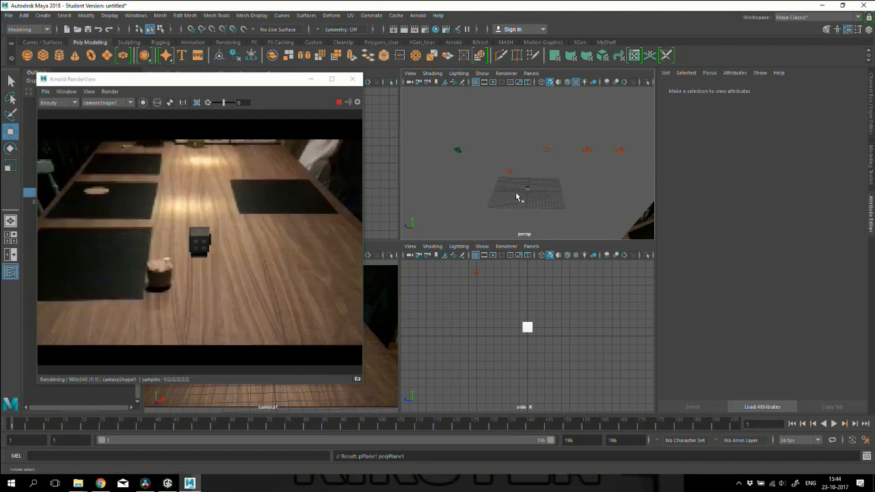
click(535, 203)
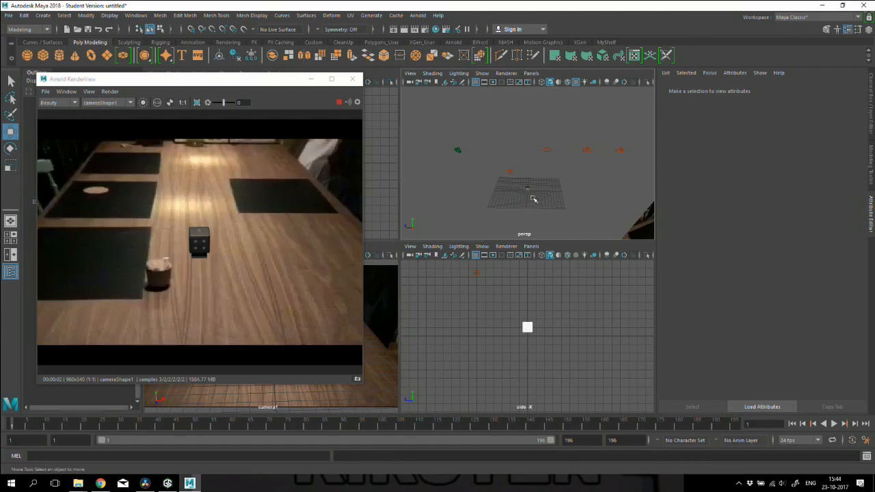
Select the plane under the dice and scale it up evenly in X and Z to about 3
click(527, 190)
drag(244, 89, 297, 87)
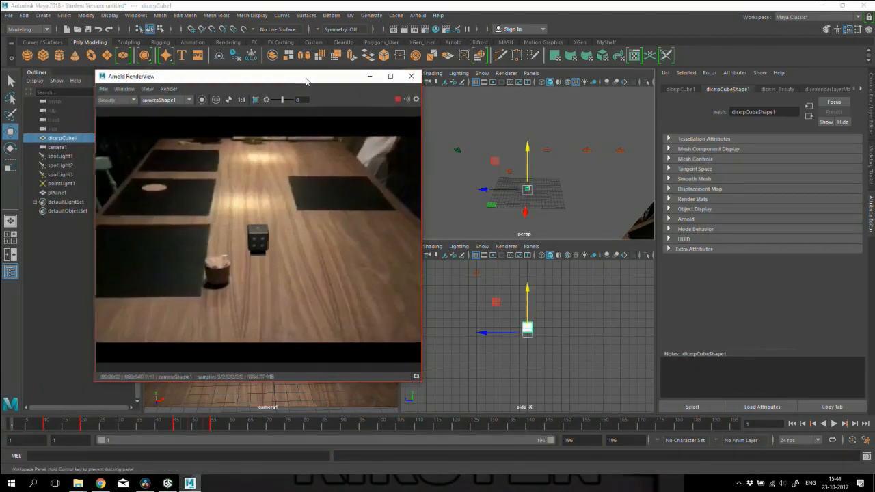
click(62, 193)
drag(224, 82, 199, 82)
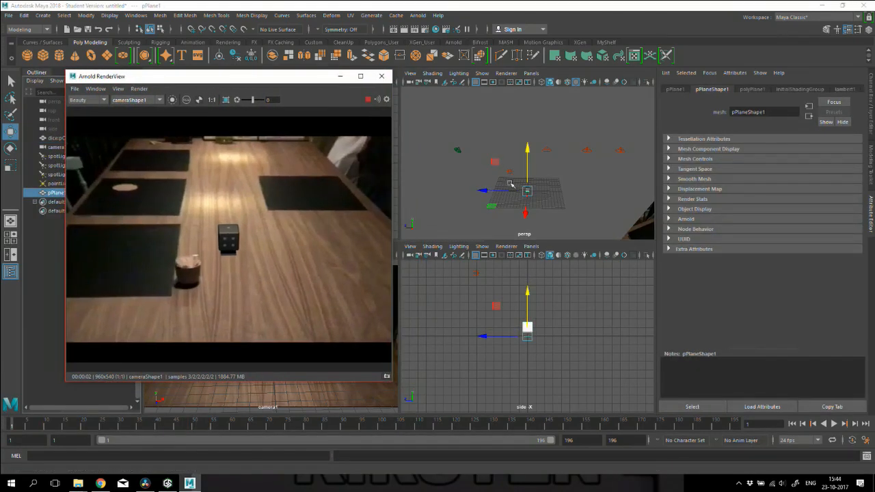
middle_click(483, 205)
alt+drag(482, 205, 606, 261)
key(r)
scroll(539, 222, down, 4)
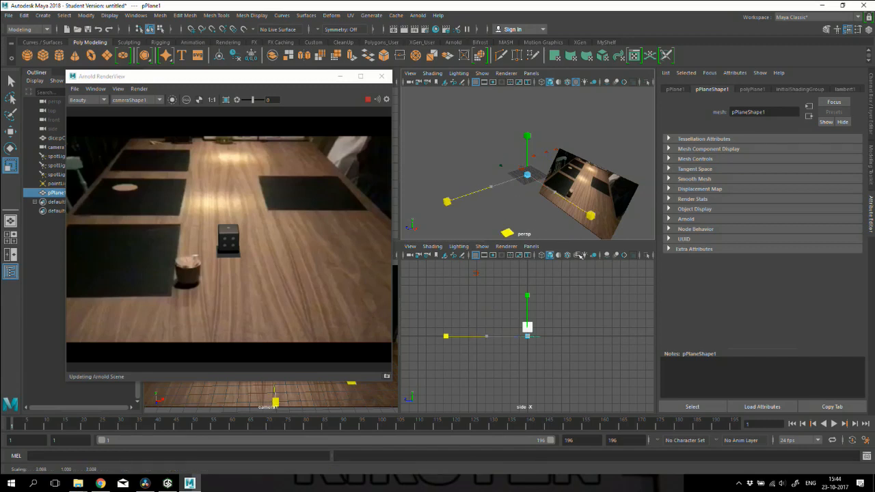
key(f)
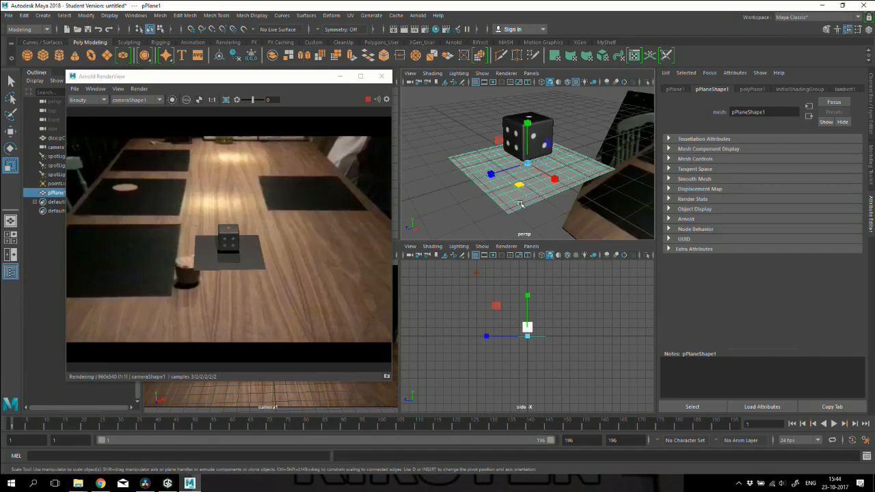
Scale the plane further in X and Z until it covers most of the tabletop around the dice
scroll(524, 203, down, 5)
drag(521, 195, 536, 221)
drag(533, 215, 498, 163)
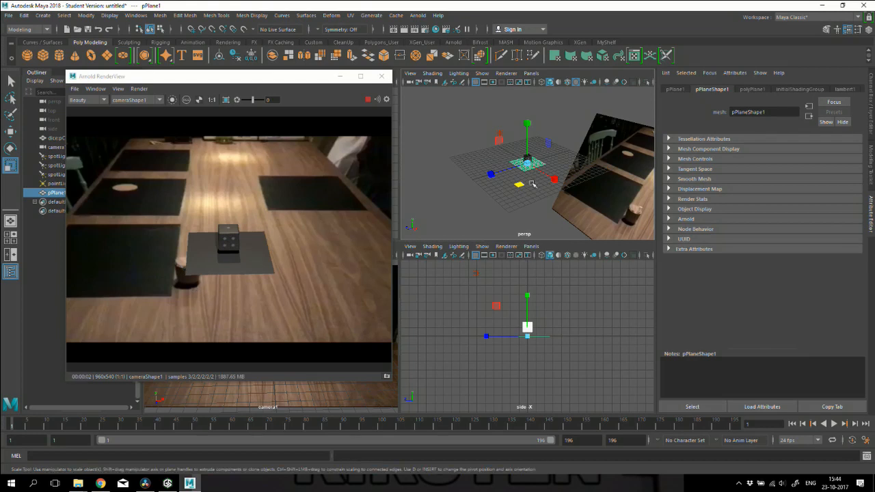
drag(520, 186, 527, 192)
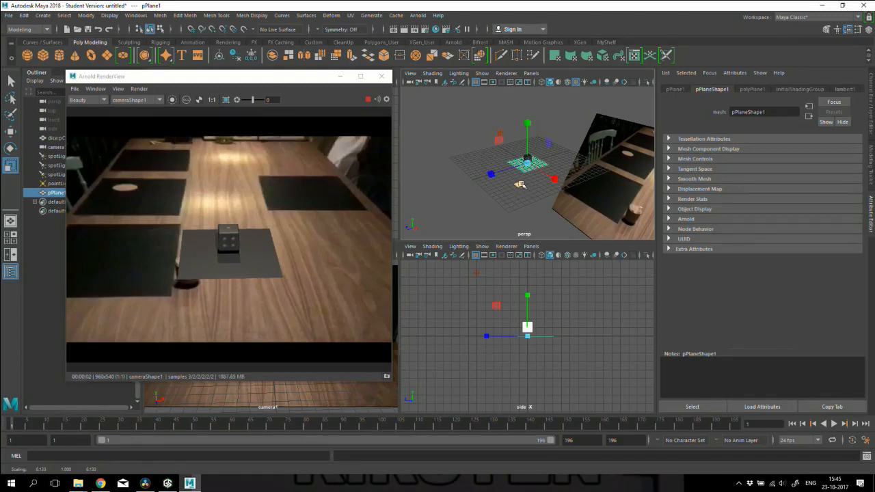
drag(520, 186, 520, 187)
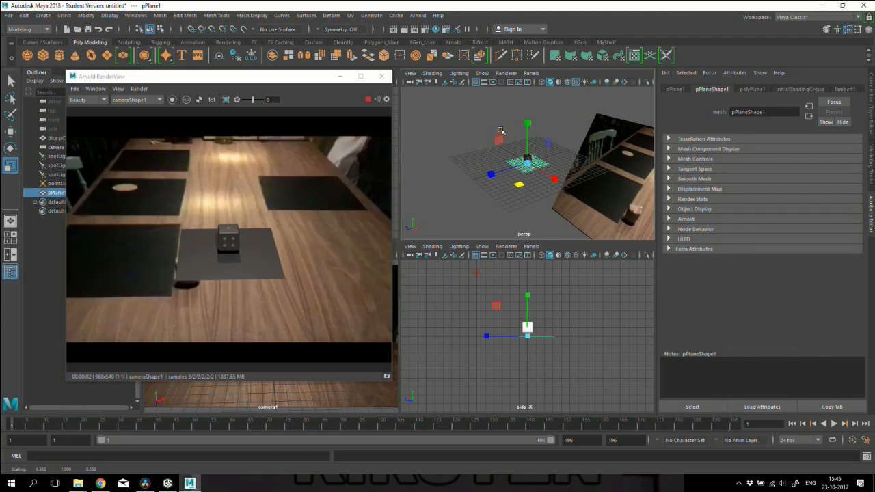
click(501, 131)
click(526, 168)
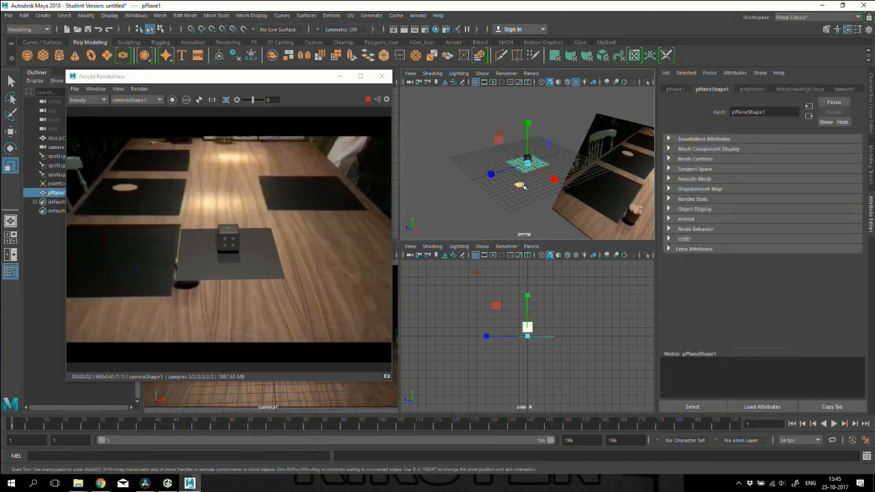
drag(521, 185, 542, 216)
click(487, 125)
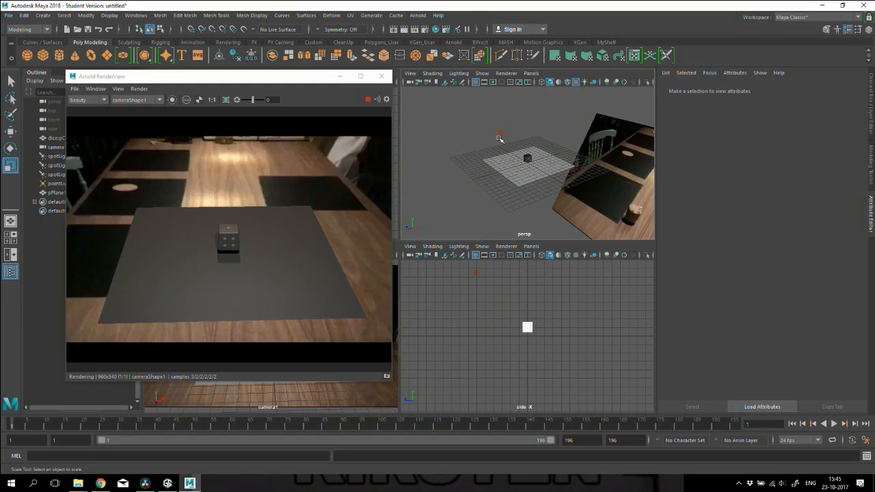
Try turning off ray trace shadows for the point light
click(500, 136)
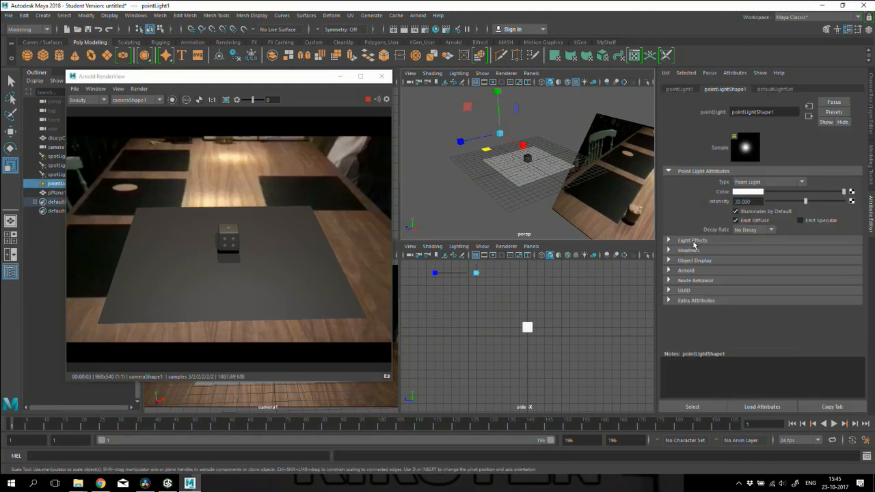
click(693, 241)
click(692, 241)
click(692, 241)
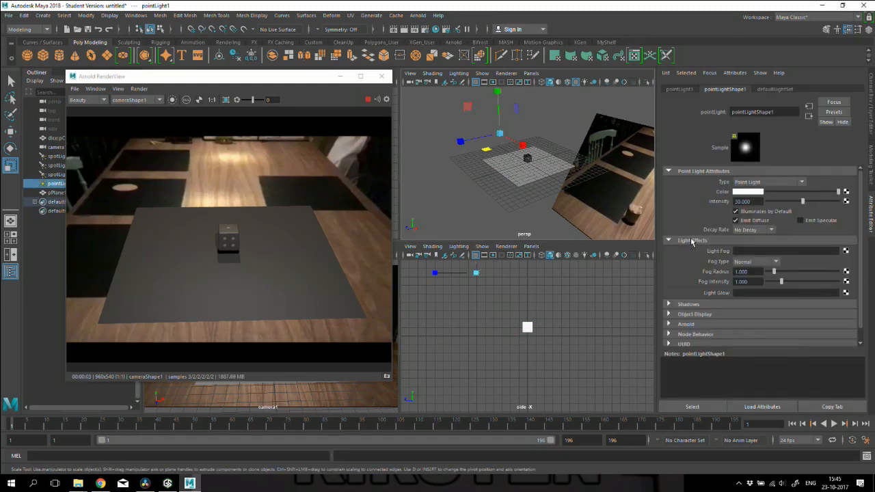
click(692, 240)
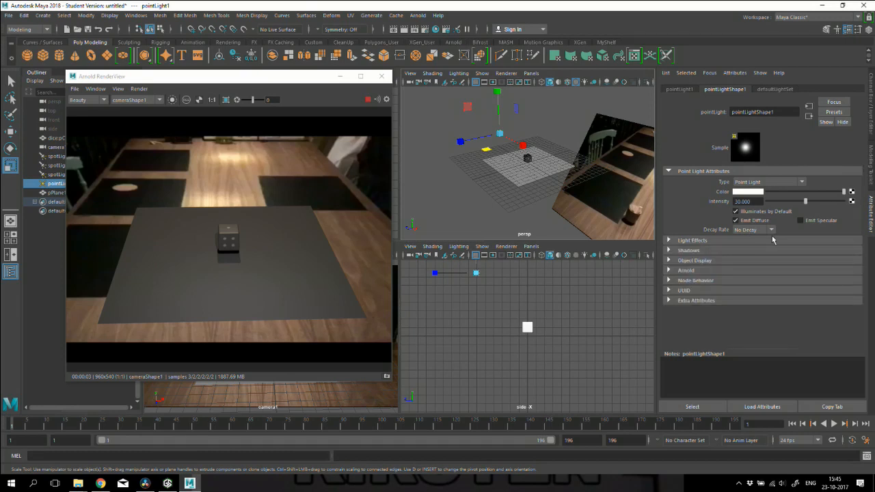
click(696, 251)
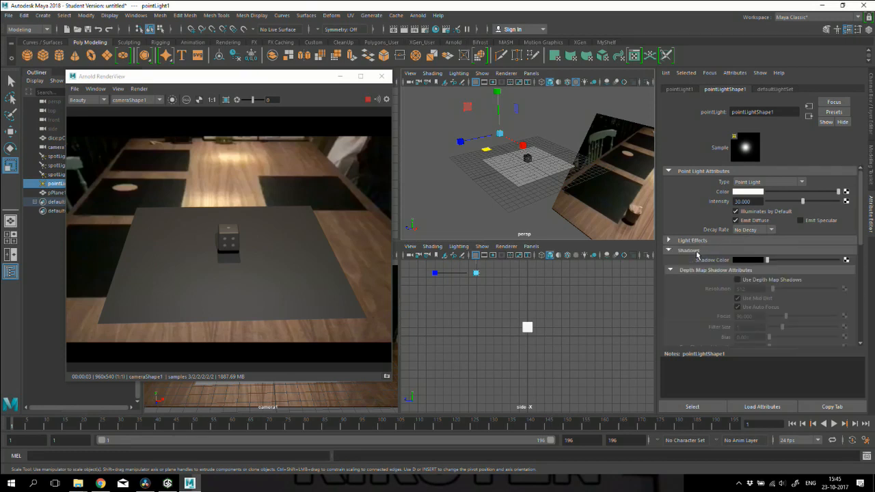
scroll(704, 260, down, 2)
scroll(704, 260, down, 4)
scroll(704, 260, down, 1)
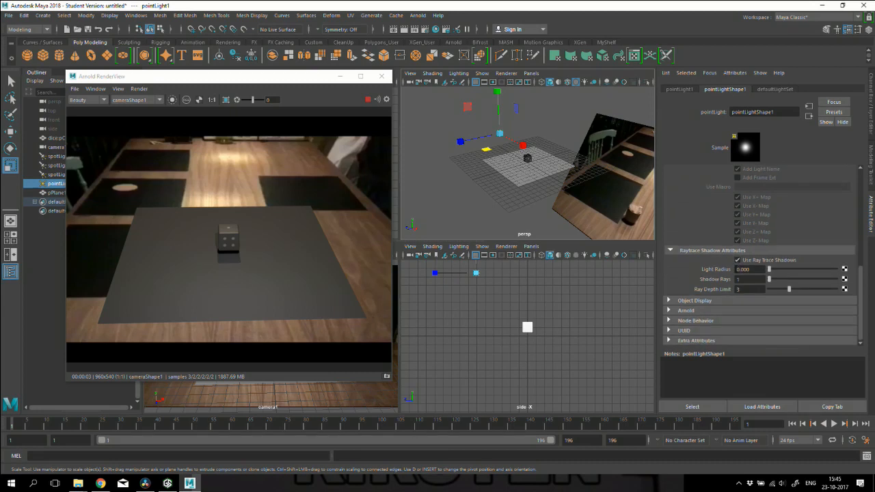
click(737, 261)
click(737, 262)
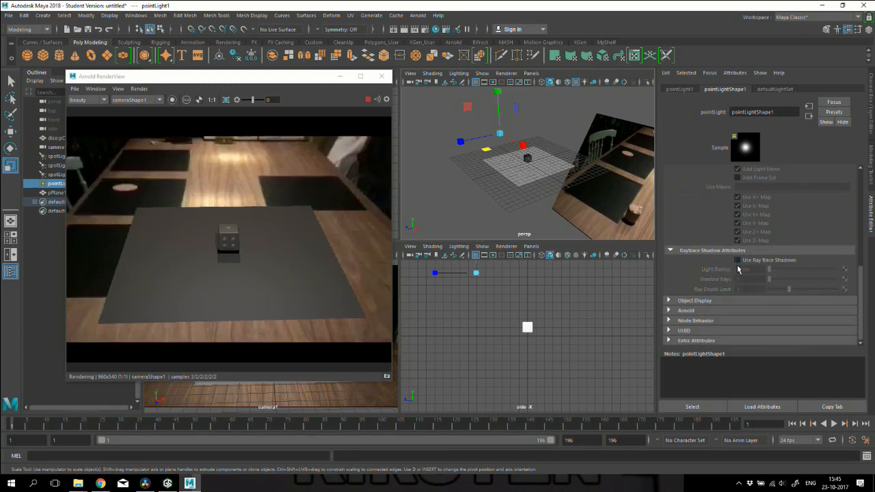
click(737, 261)
scroll(713, 237, up, 2)
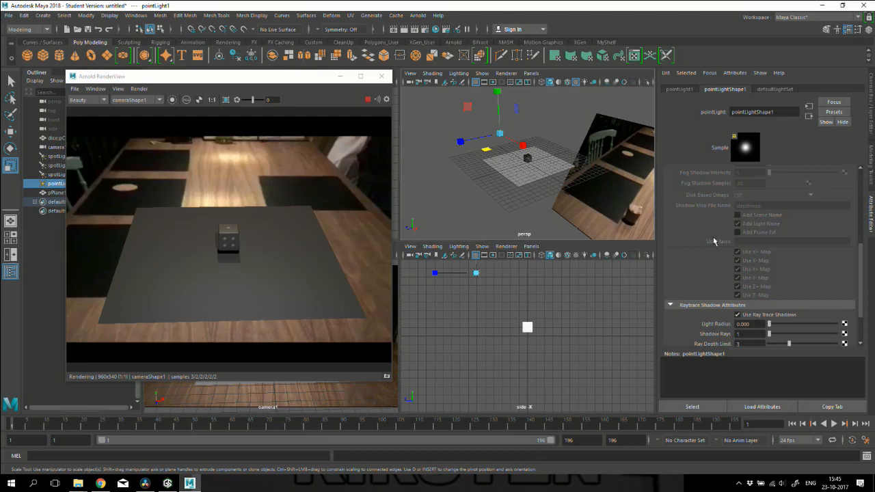
scroll(713, 241, up, 5)
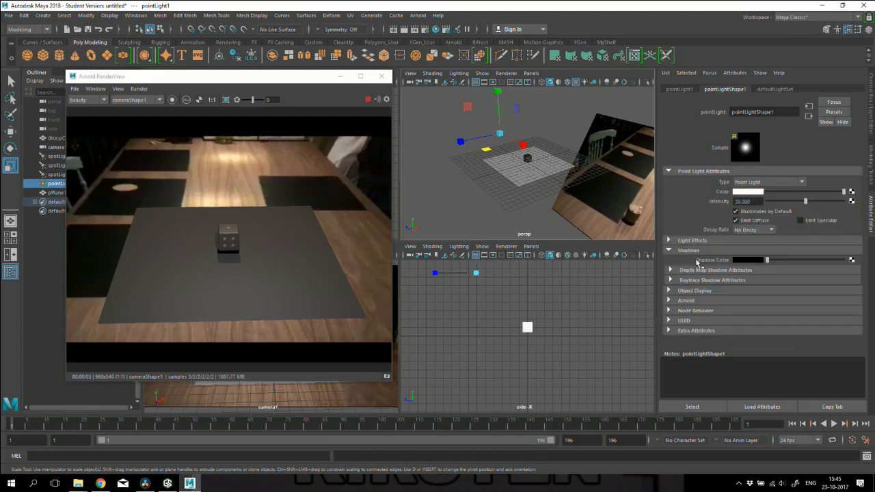
Turn off Cast Shadows in the point light's Arnold attributes
click(695, 255)
click(695, 262)
click(694, 263)
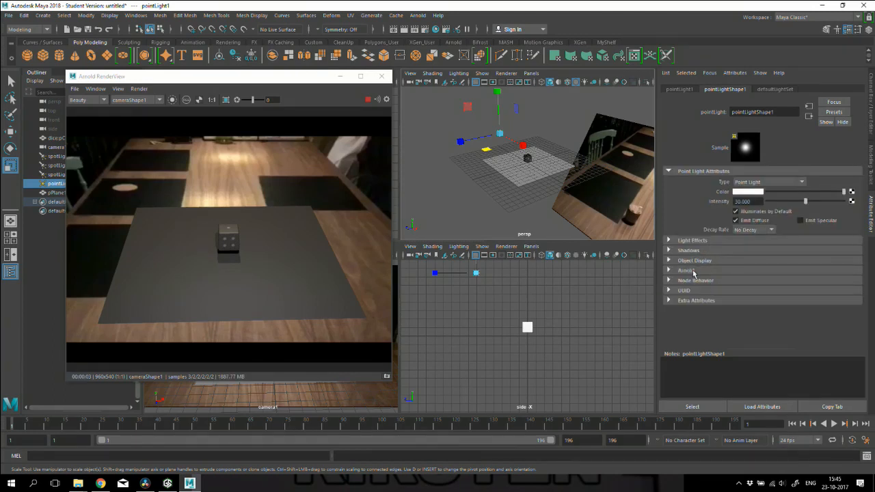
click(693, 271)
scroll(697, 270, down, 3)
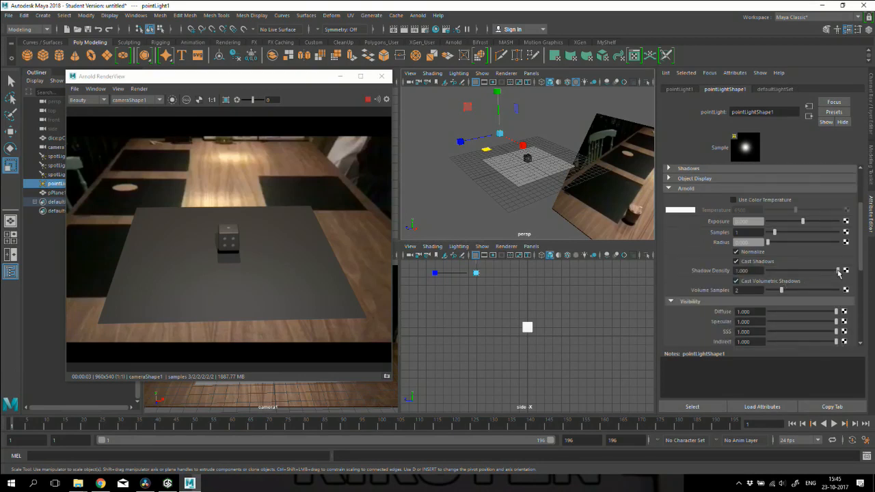
click(757, 262)
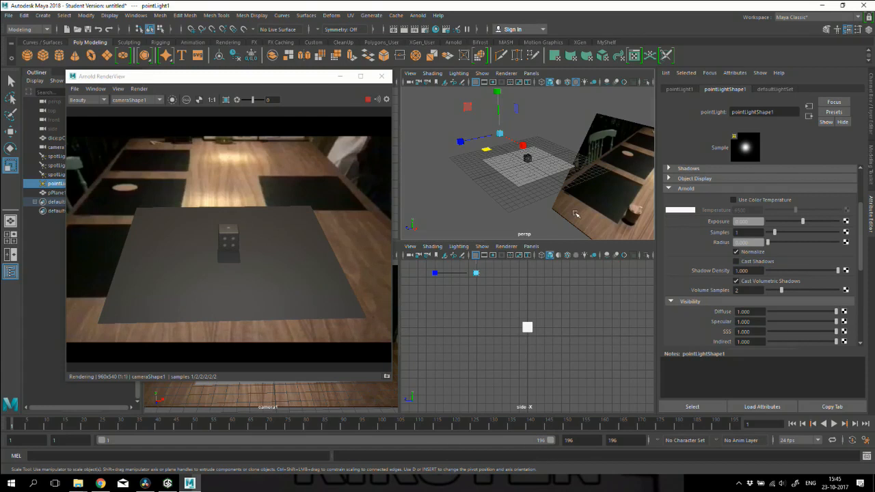
click(575, 214)
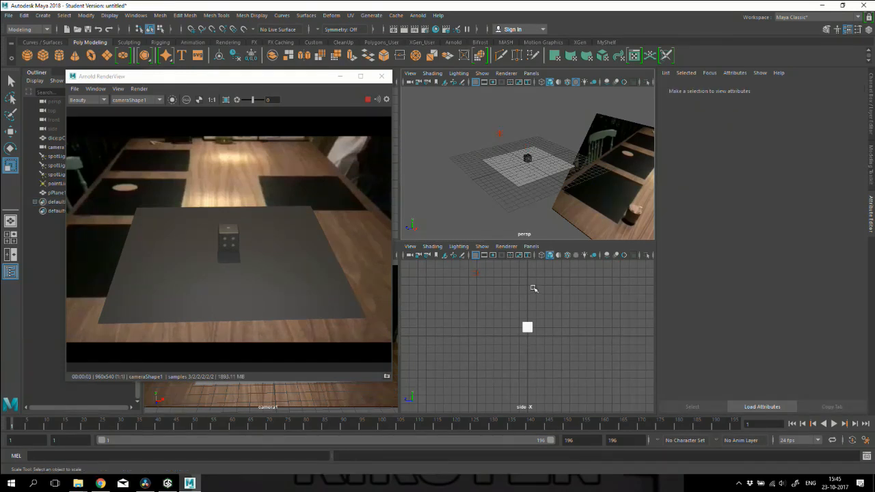
Select the three spotlights in the side view and shift them together slightly along Z toward the dice
scroll(546, 304, down, 5)
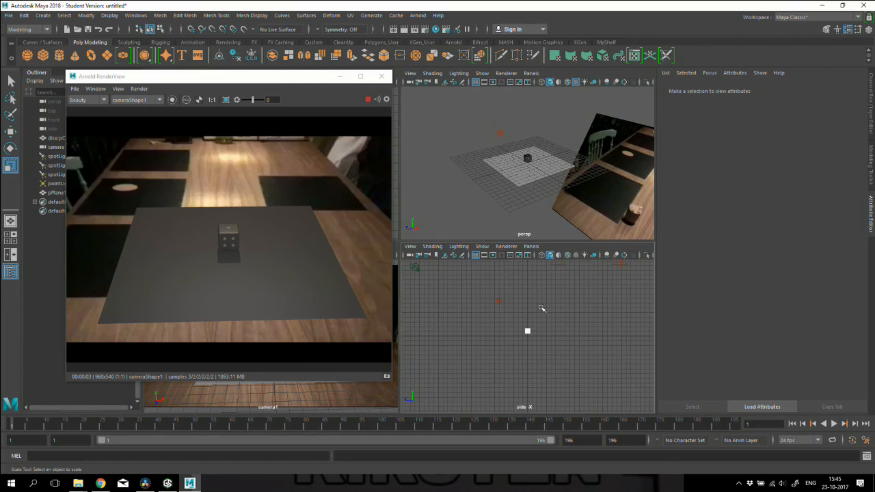
alt+middle_drag(540, 307, 520, 323)
drag(616, 313, 481, 295)
key(w)
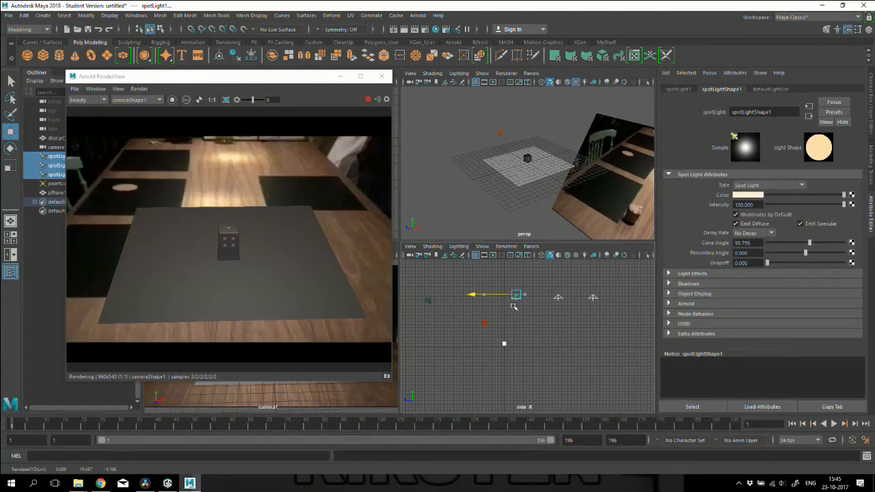
Try to lower the dice onto the ground grid with grid snapping
click(527, 158)
key(f)
alt+drag(540, 171, 544, 191)
scroll(566, 176, down, 5)
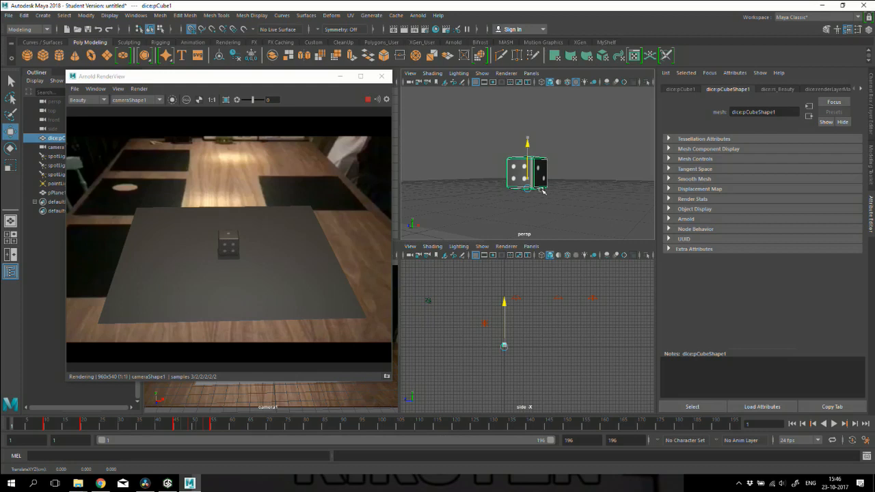
drag(544, 191, 544, 191)
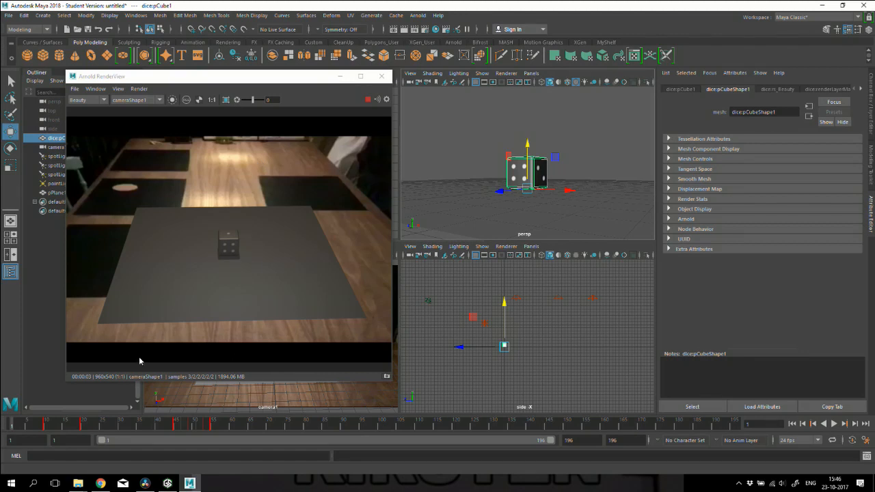
Play the animation from the first frames to check the dice's position and shadow on the plane
click(18, 425)
key(alt+v)
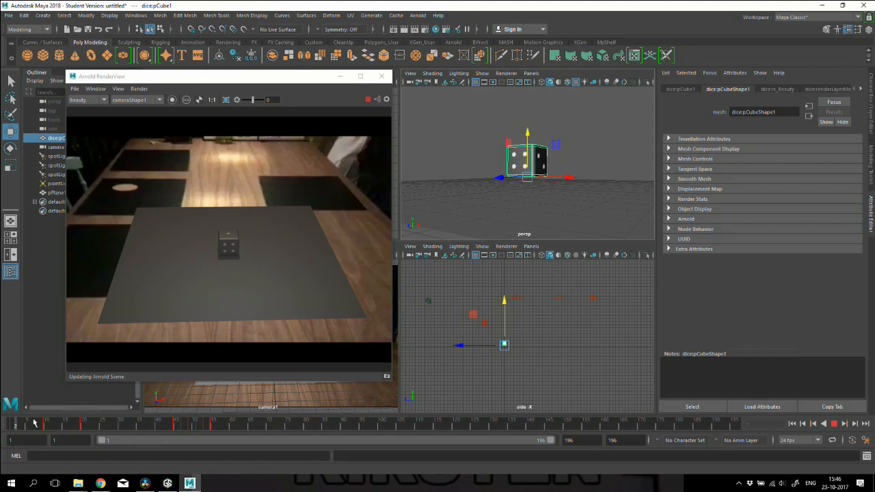
click(34, 424)
click(33, 425)
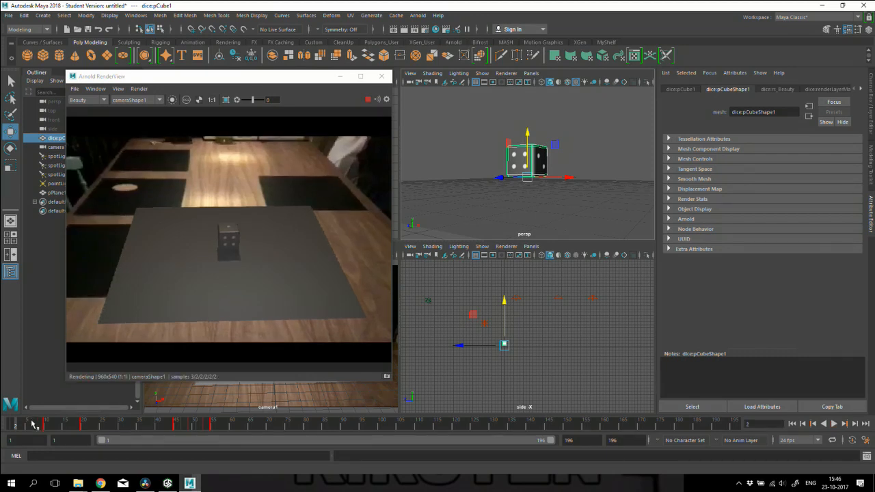
click(12, 424)
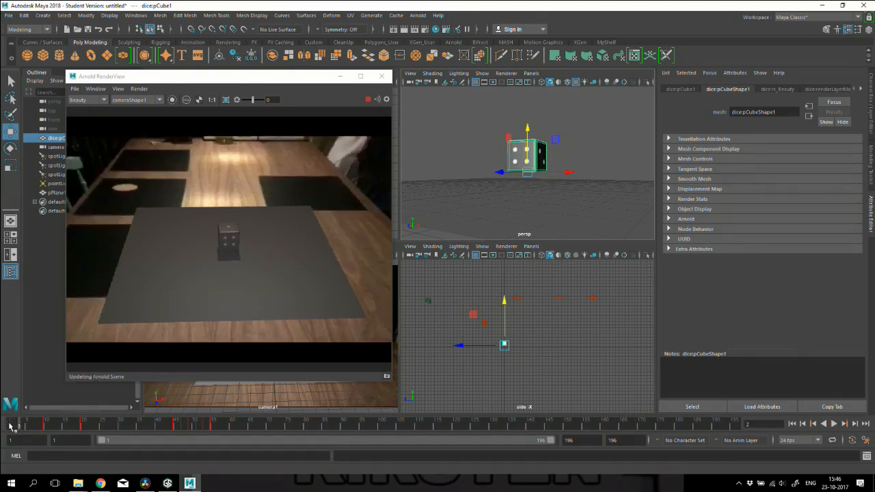
key(alt+v)
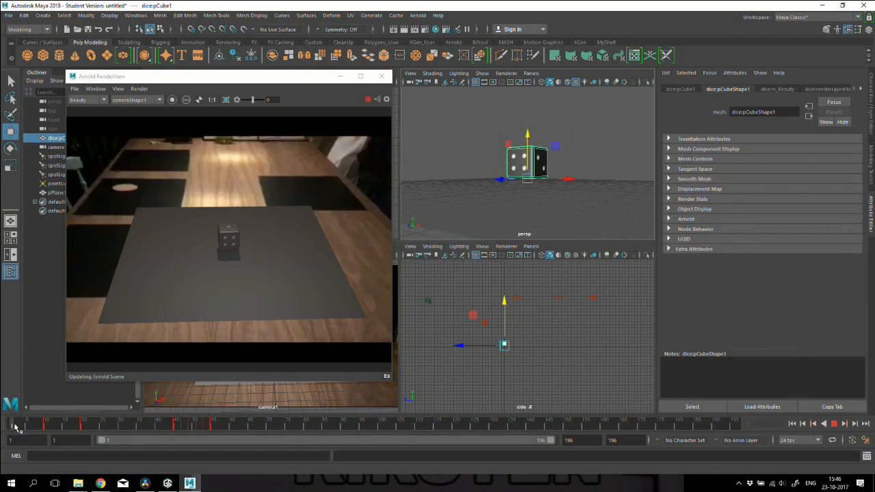
click(15, 426)
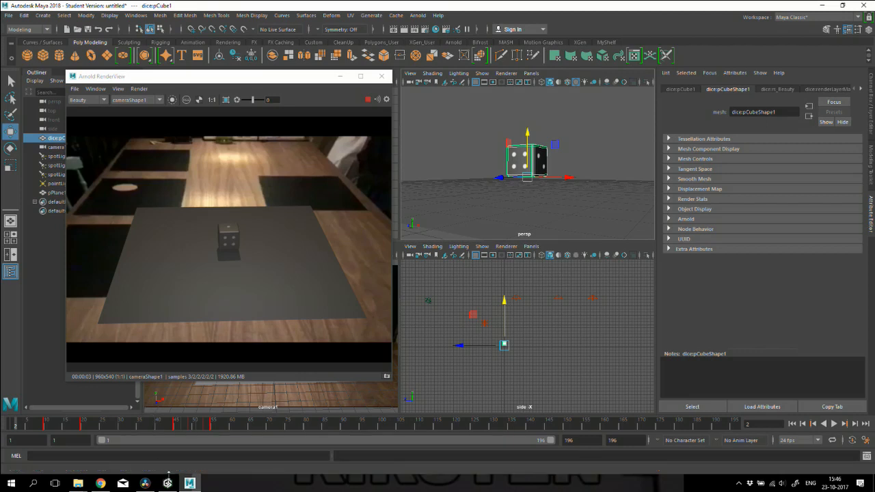
click(168, 484)
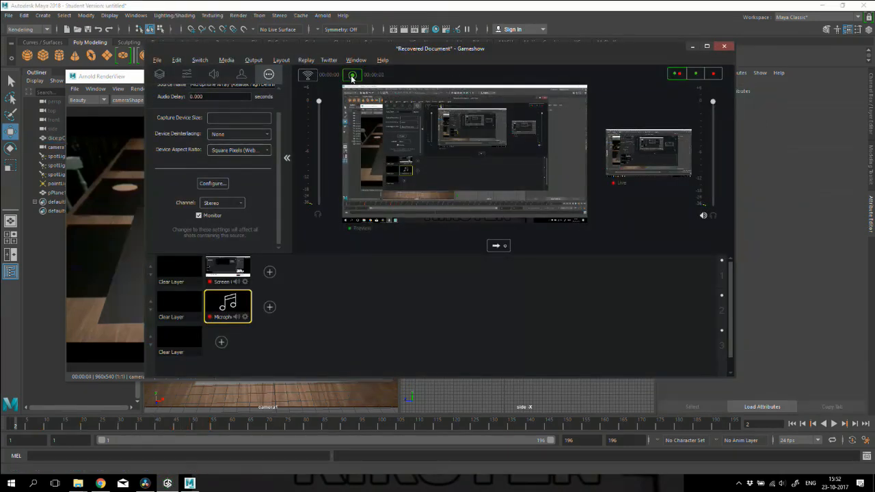
click(351, 77)
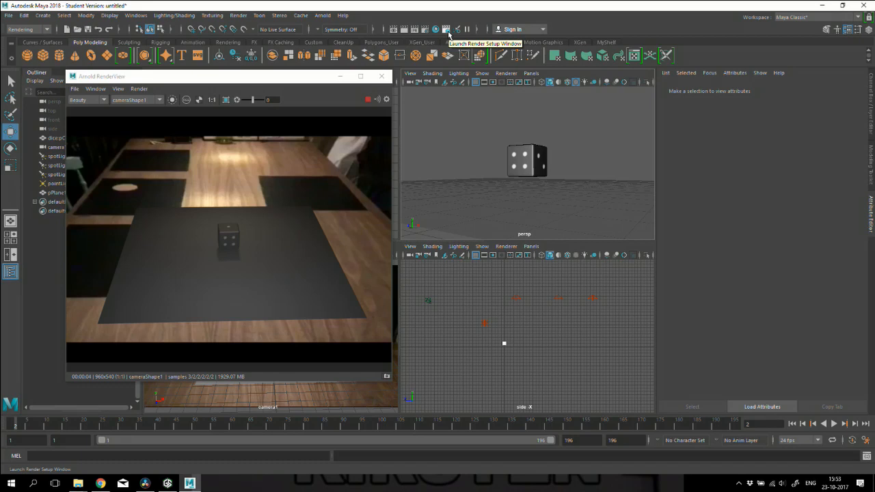
Open the Render Setup editor
click(141, 15)
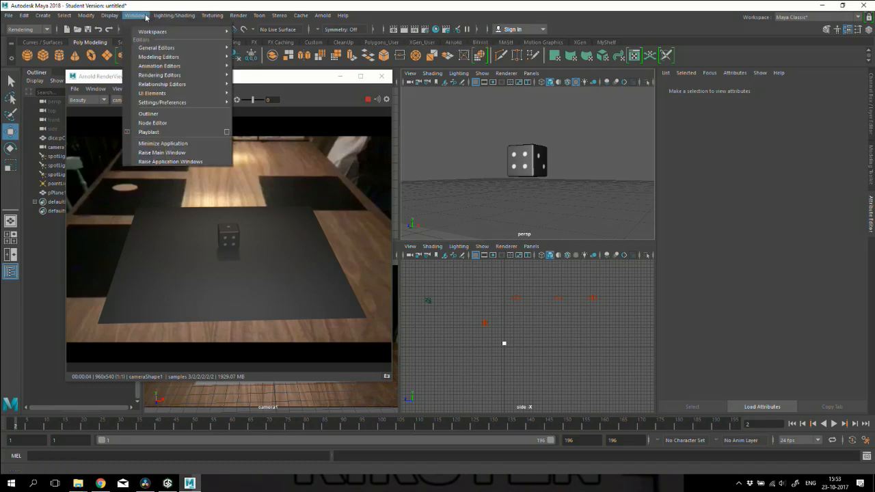
mouse_move(209, 75)
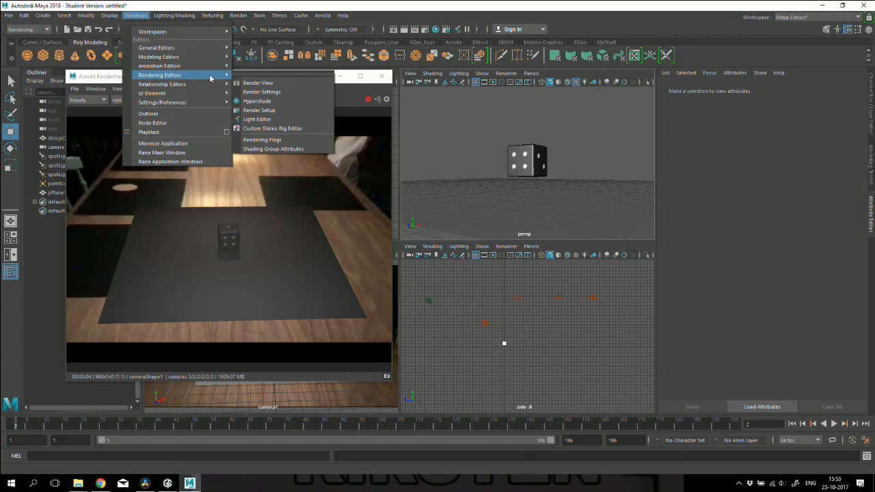
click(275, 109)
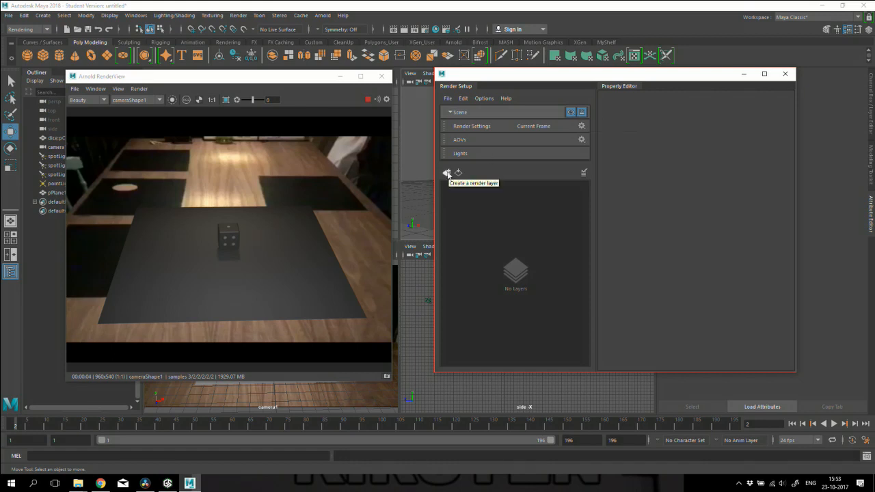
Create a render layer named Shadowlayer and make it the visible layer
click(446, 173)
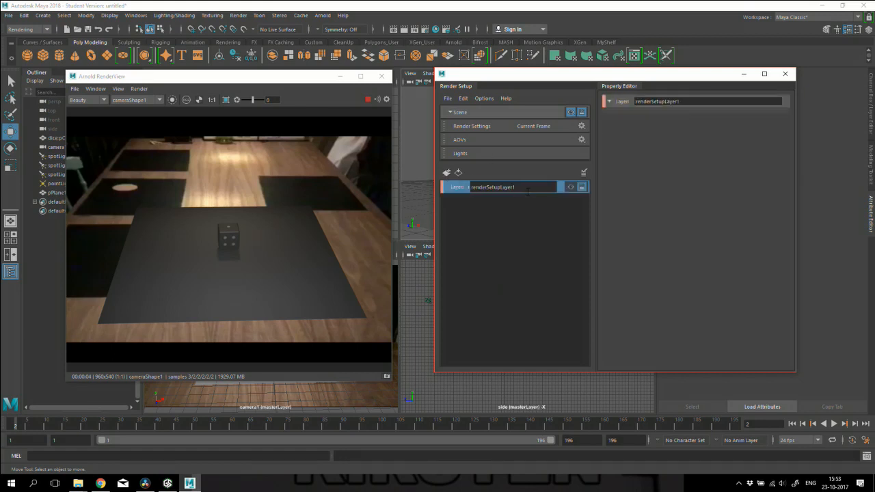
double_click(534, 190)
text(Shd)
key(BackSpace)
key(BackSpace)
text(hadowlayer)
key(Return)
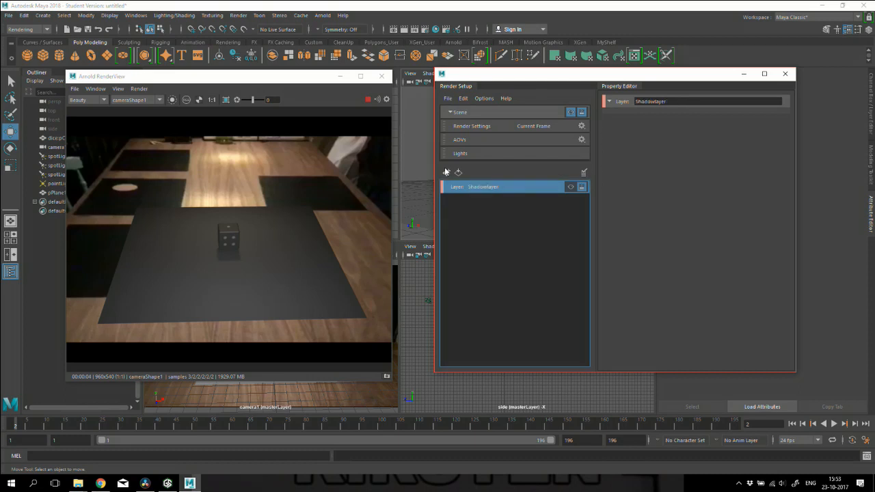
click(571, 188)
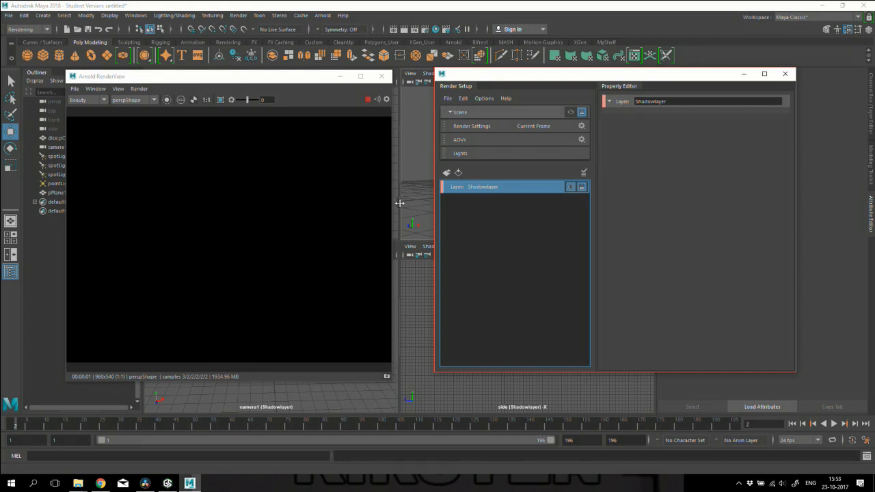
Create a collection named Cube inside the Shadowlayer render layer
right_click(486, 188)
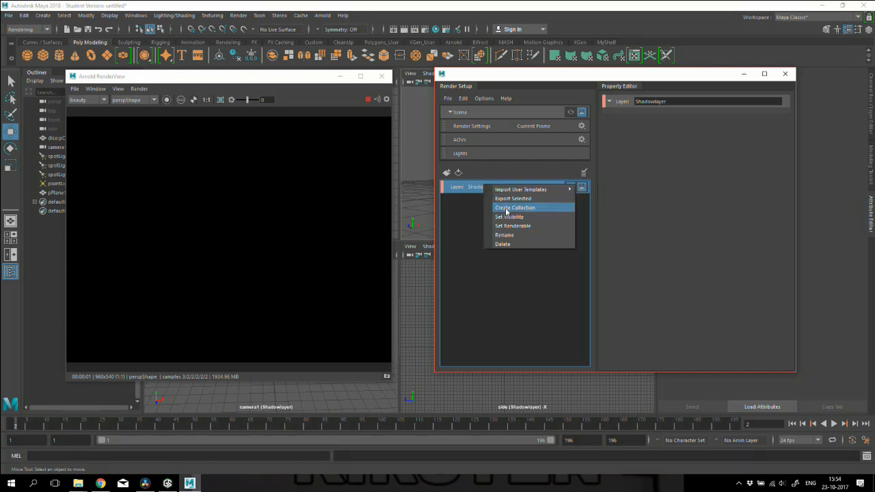
click(507, 208)
double_click(521, 201)
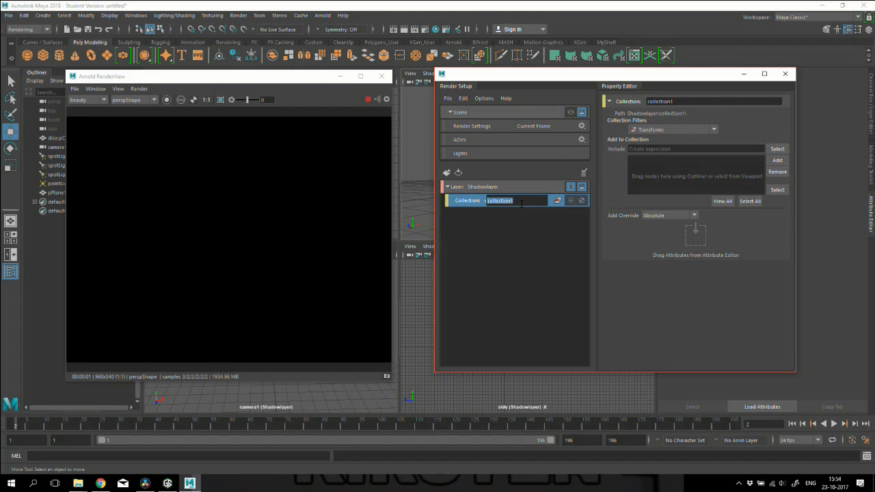
text(Cube)
key(Return)
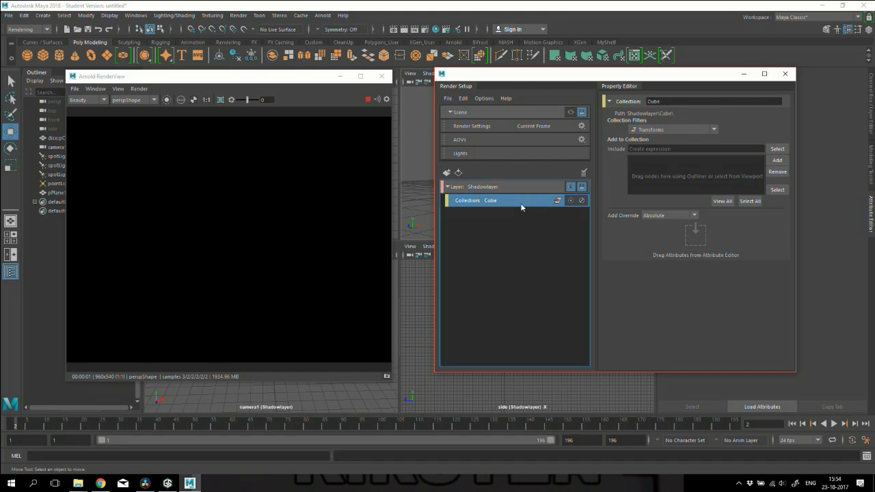
Add dice:pCube1 and camera1 to the Cube collection and set the Arnold render view to cameraShape1
drag(160, 77, 201, 74)
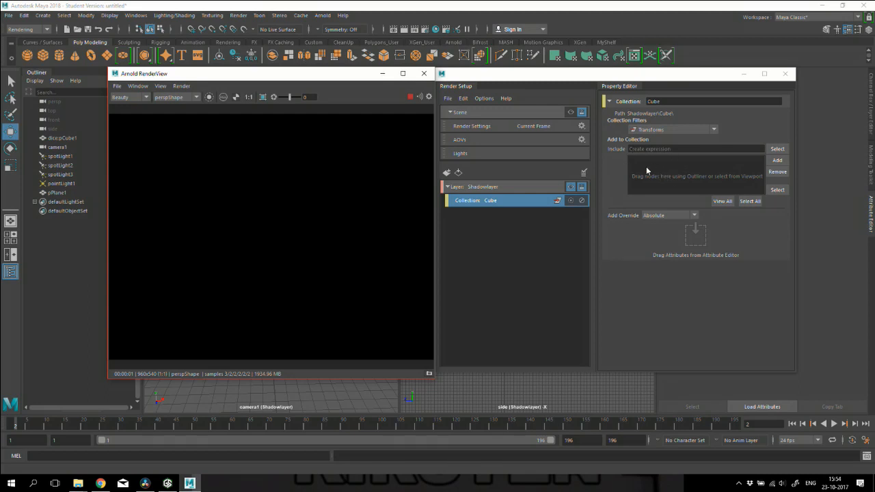
click(58, 139)
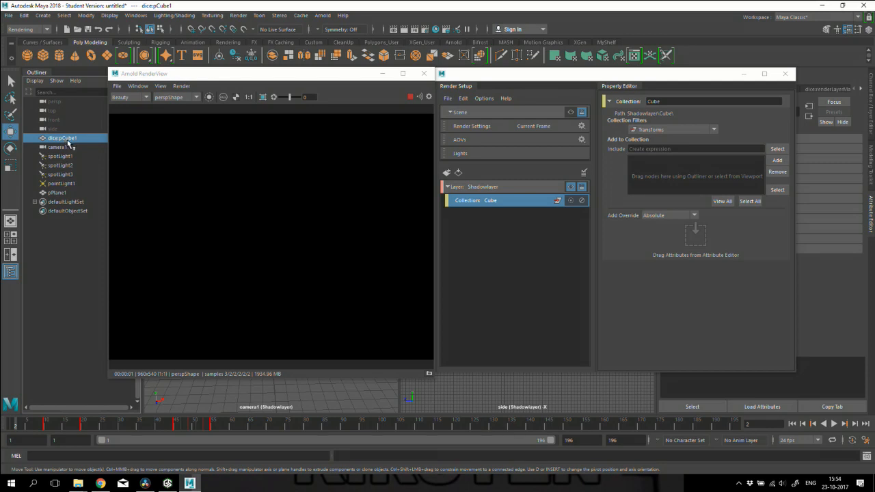
drag(68, 138, 669, 175)
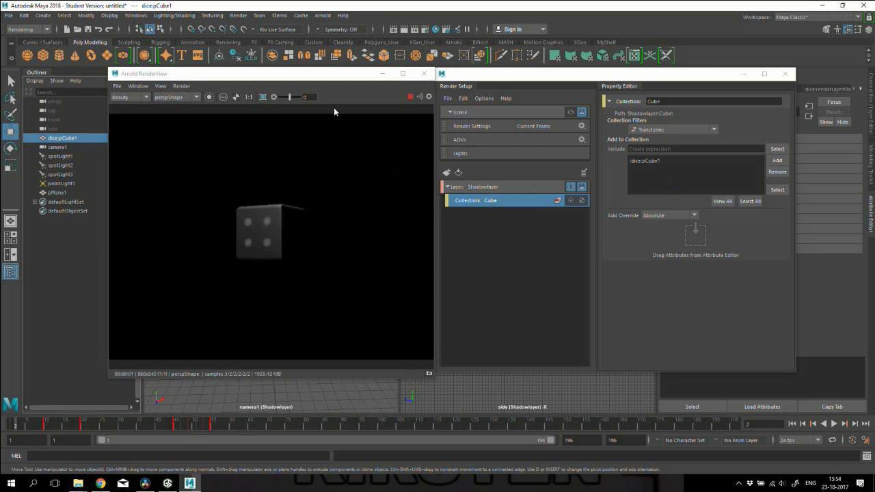
drag(322, 82, 302, 82)
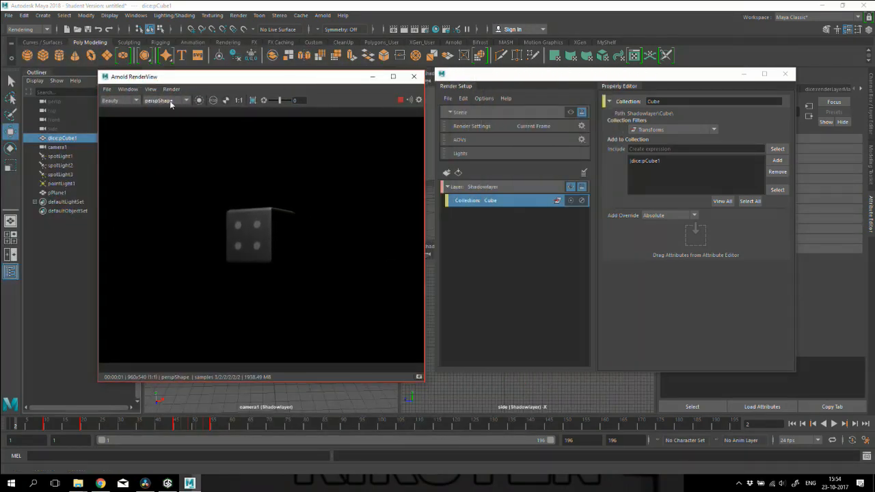
click(65, 151)
drag(65, 152, 704, 172)
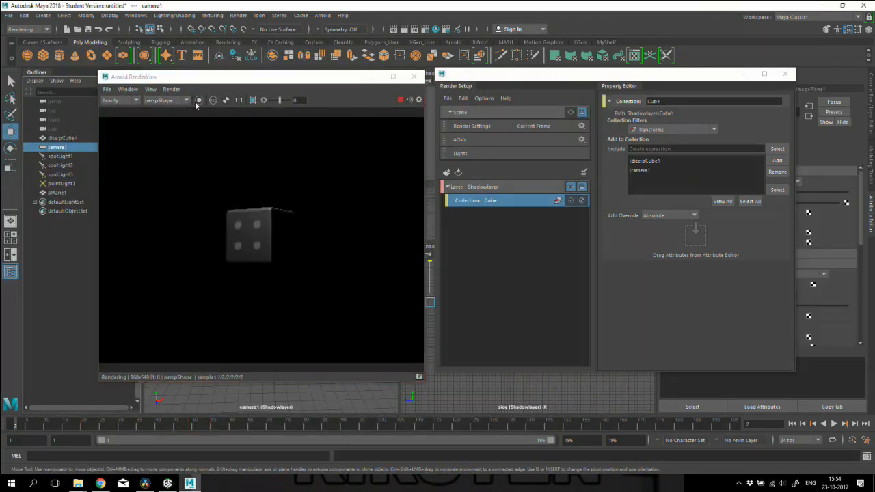
click(182, 100)
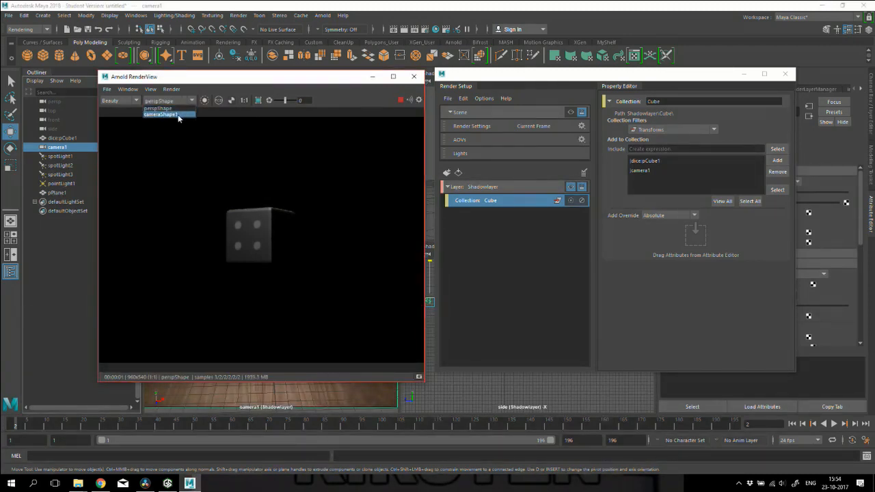
click(161, 114)
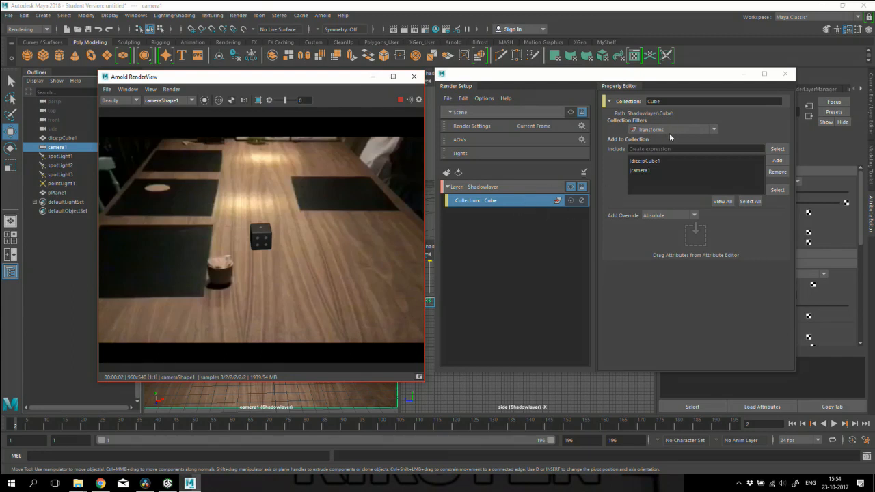
Create a sub-collection inside Cube that filters by Shapes and includes everything with the expression *
right_click(537, 200)
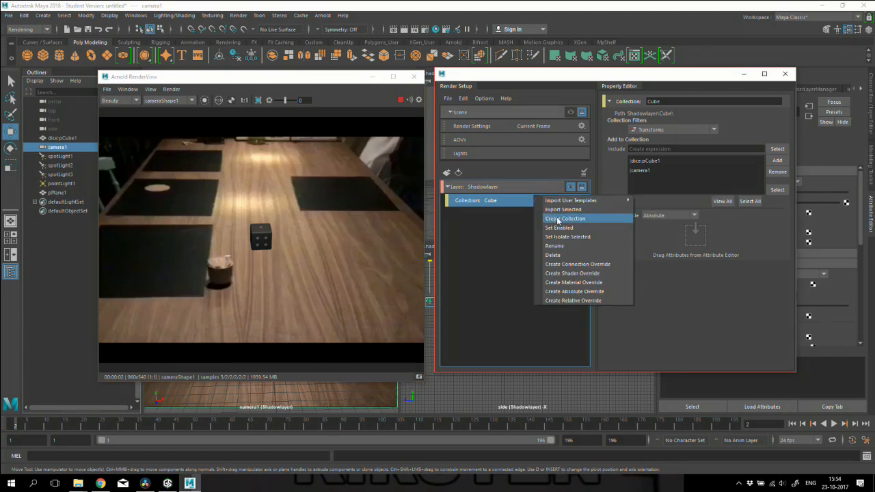
click(558, 218)
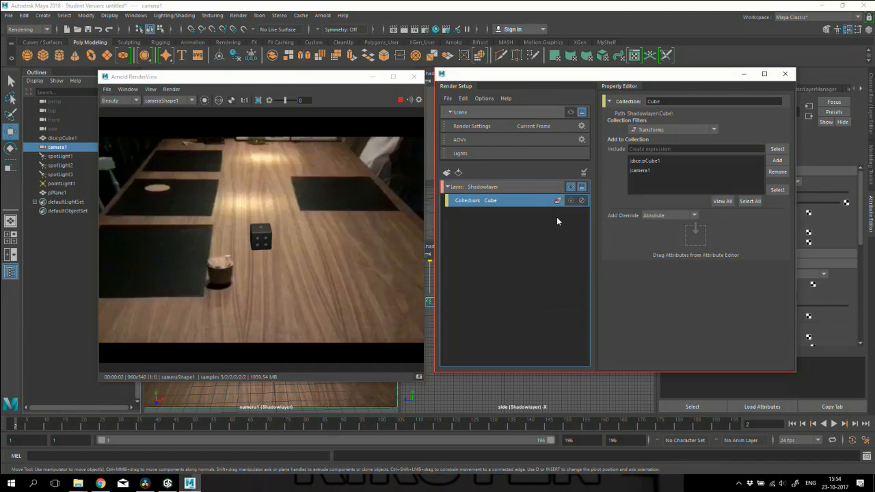
click(258, 221)
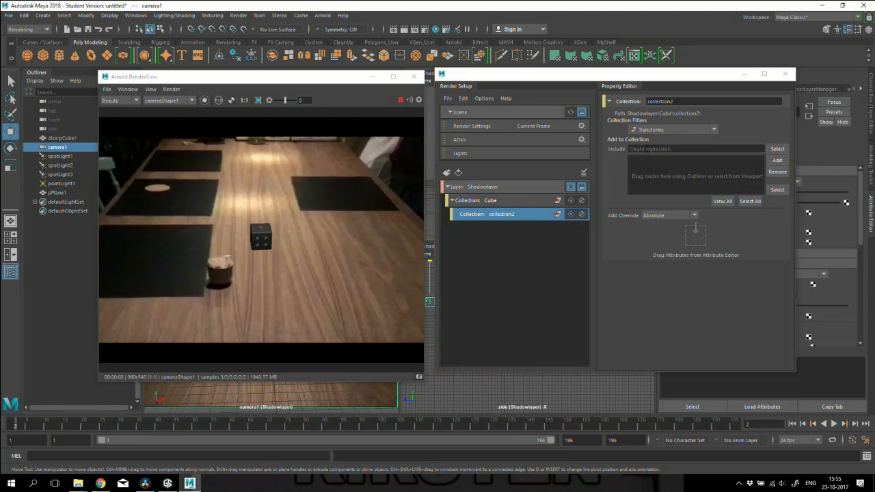
click(648, 147)
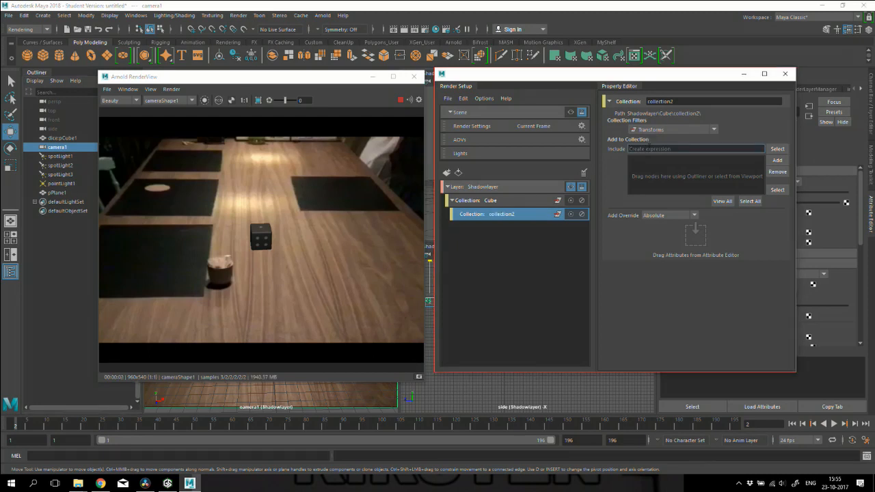
text(*)
click(659, 130)
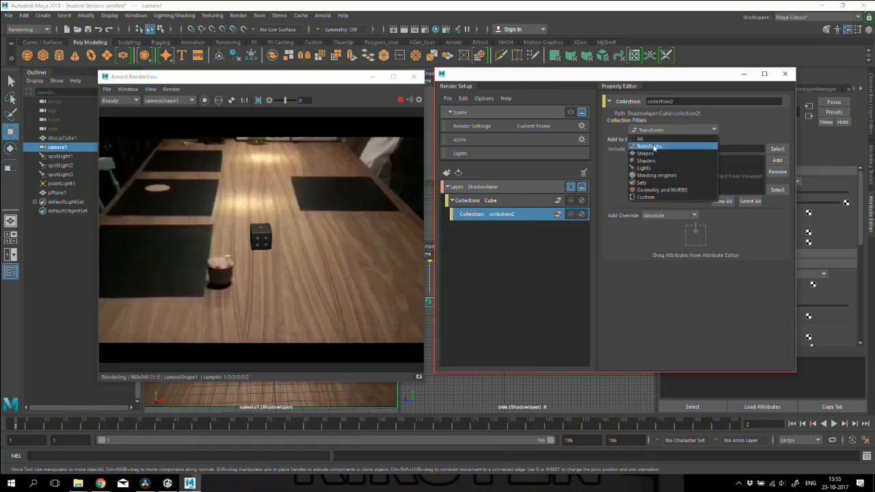
click(661, 145)
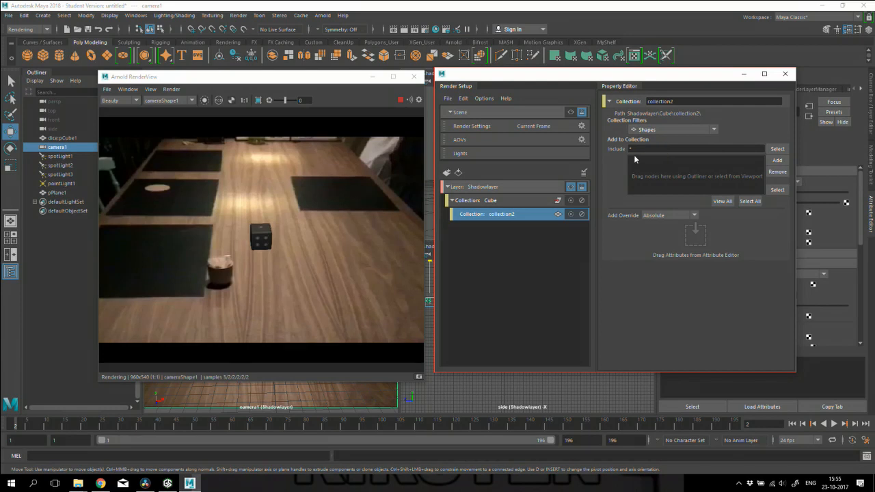
Create a second collection named Plane directly under the Shadowlayer render layer
drag(635, 74, 558, 73)
click(301, 81)
drag(301, 81, 229, 77)
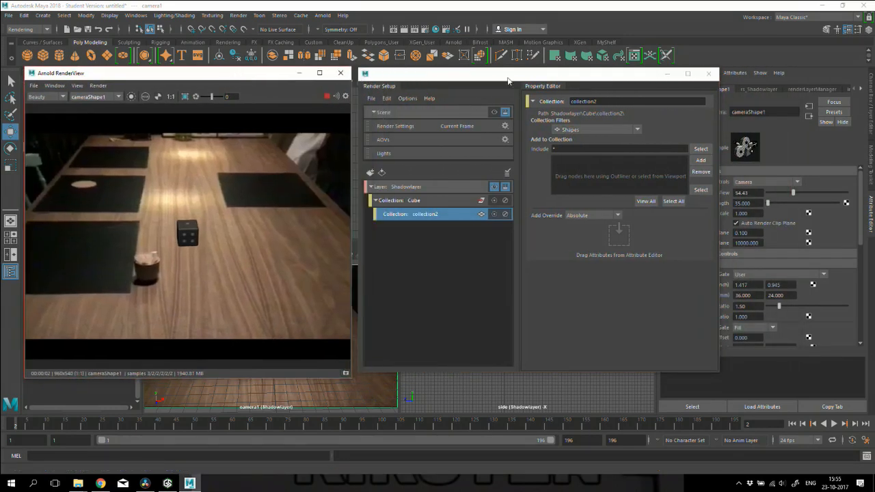
drag(511, 81, 462, 78)
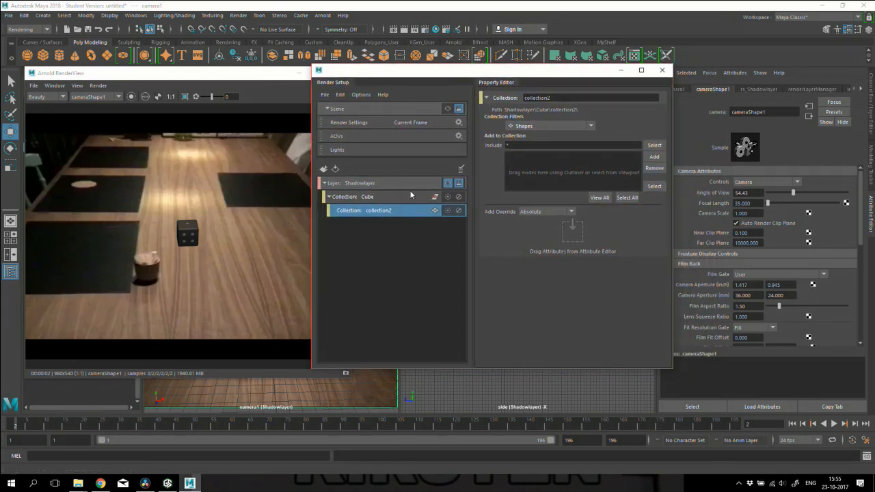
click(398, 224)
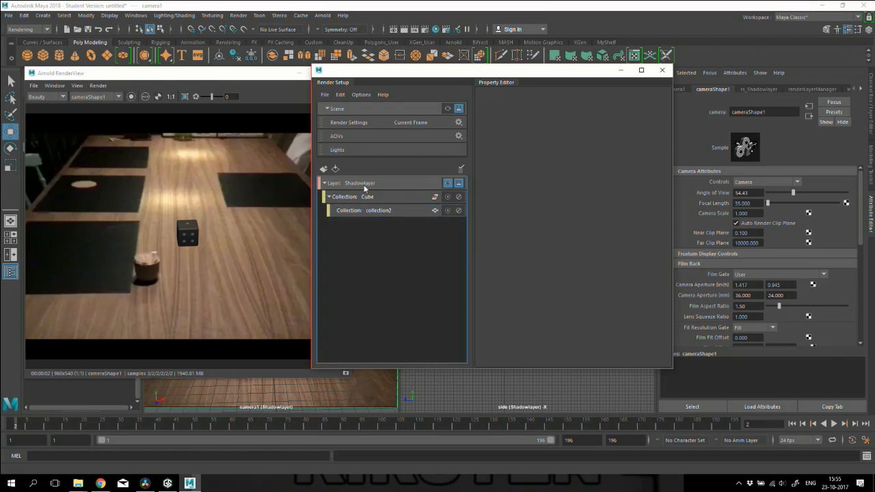
right_click(365, 186)
click(400, 207)
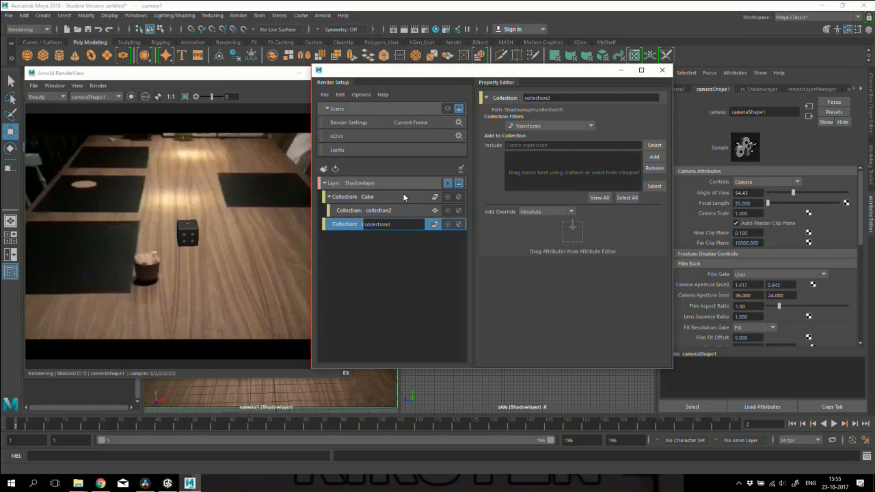
text(Plane)
key(Return)
Add pPlane1 to the Plane collection
drag(176, 80, 295, 89)
click(56, 192)
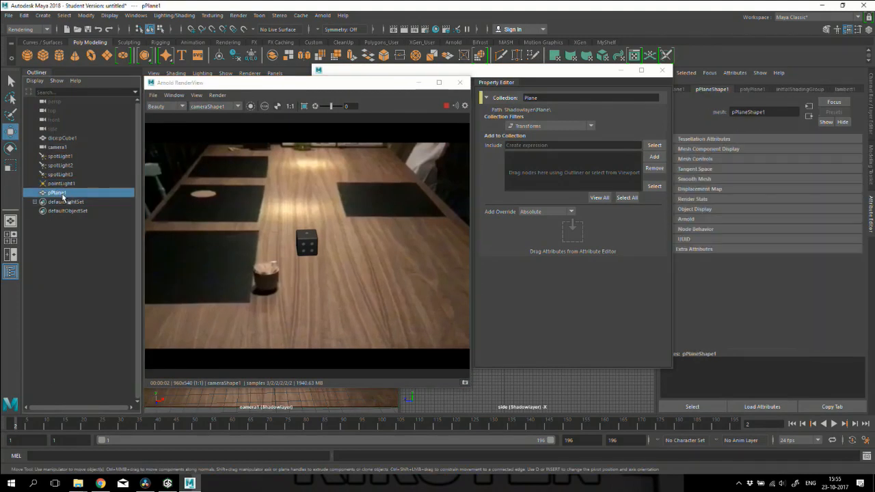
drag(65, 196, 525, 176)
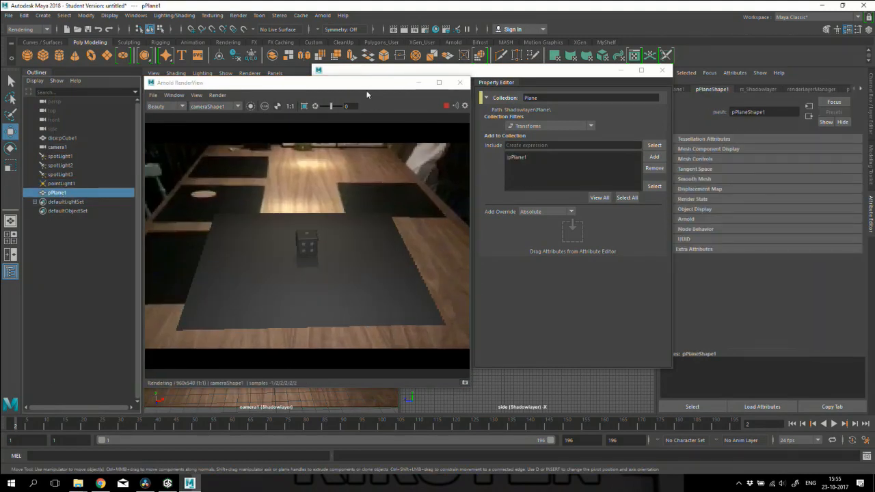
drag(363, 85, 253, 73)
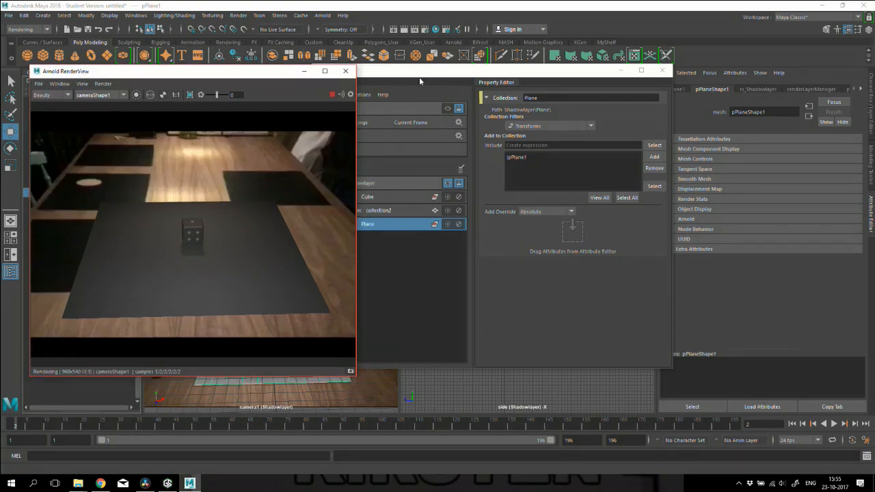
click(419, 78)
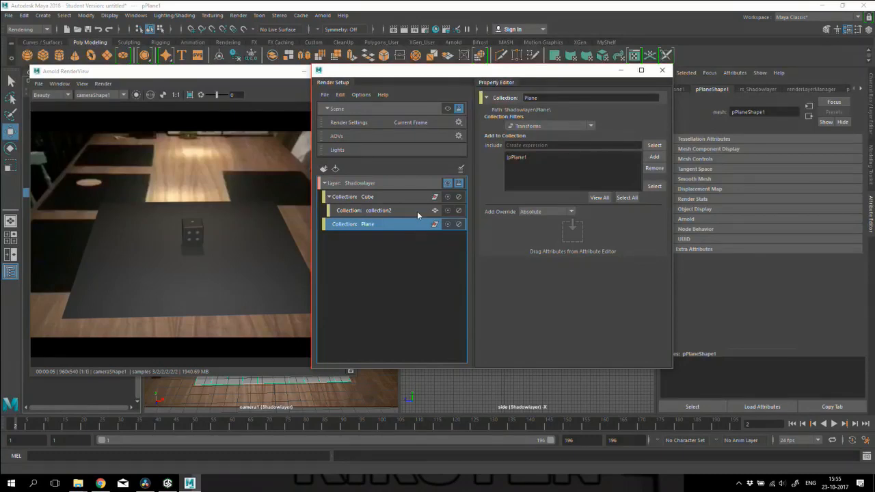
Create a material override on the Plane collection
right_click(406, 227)
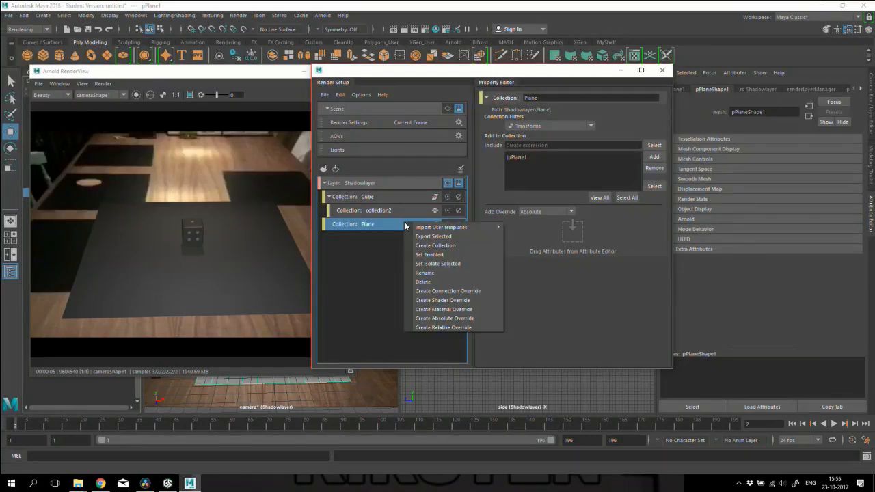
mouse_move(414, 229)
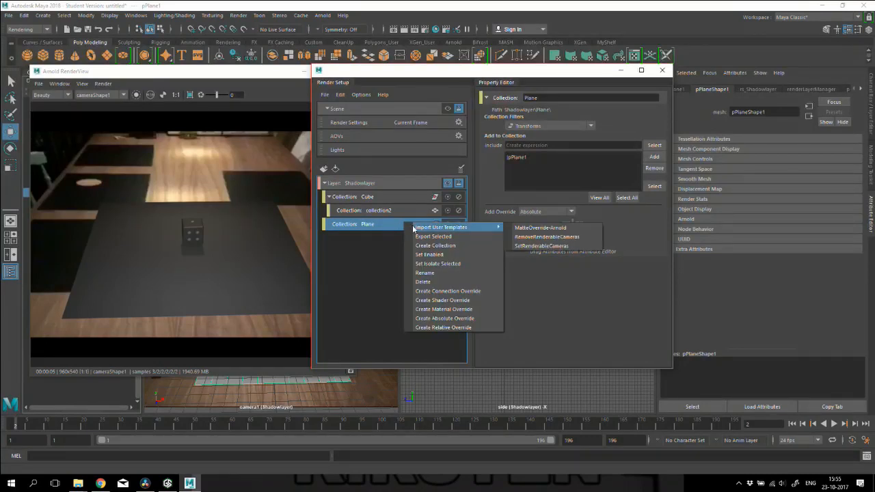
click(480, 310)
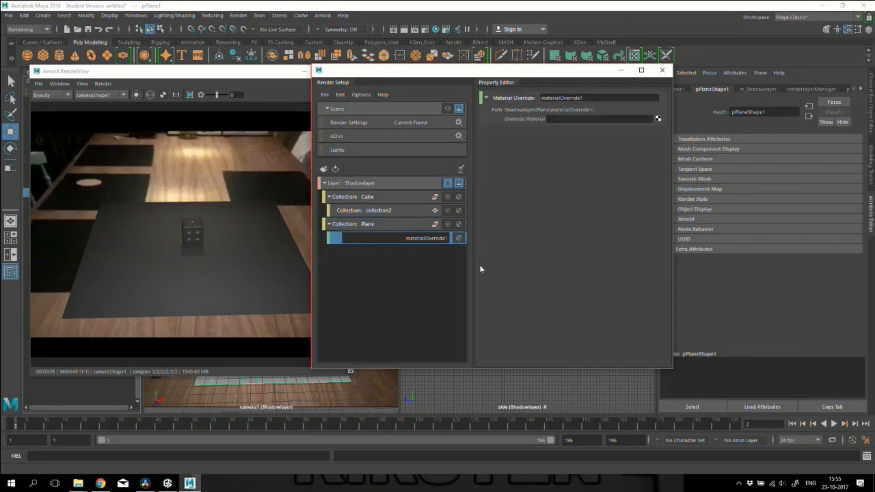
Assign a new aiShadowMatte shader as the override material for the Plane collection
click(658, 118)
drag(375, 165, 554, 91)
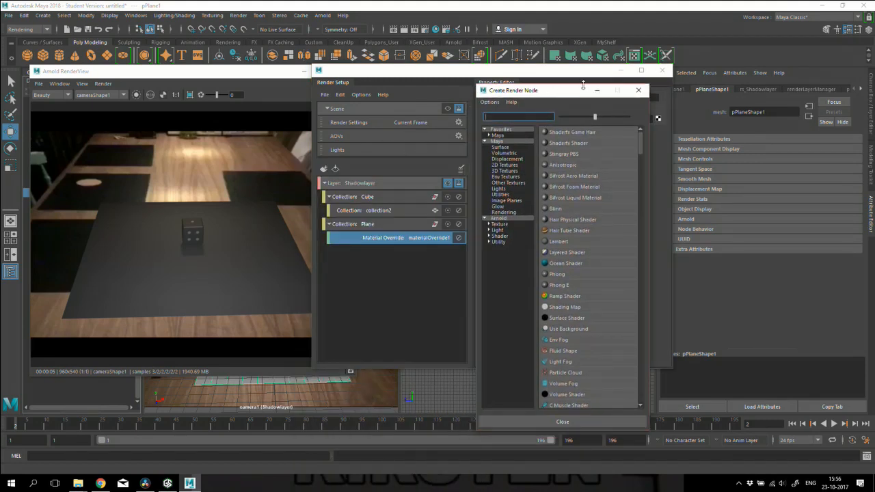
text(ai)
text(s)
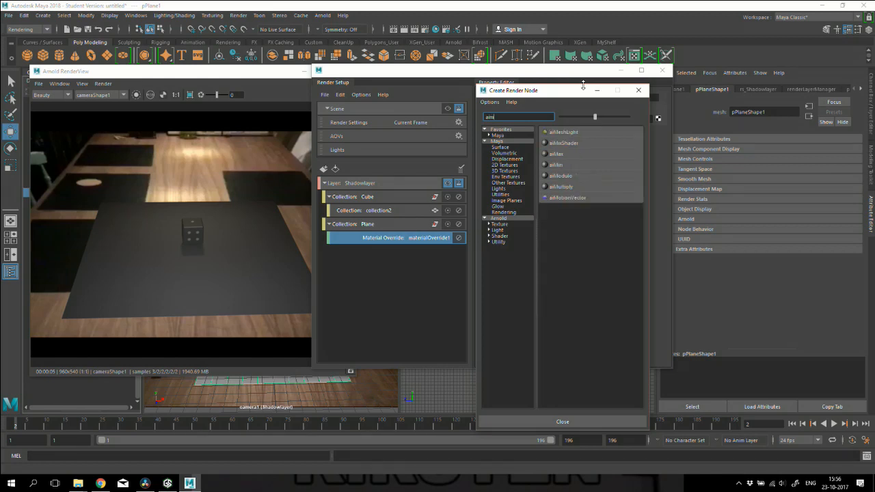
text(ha)
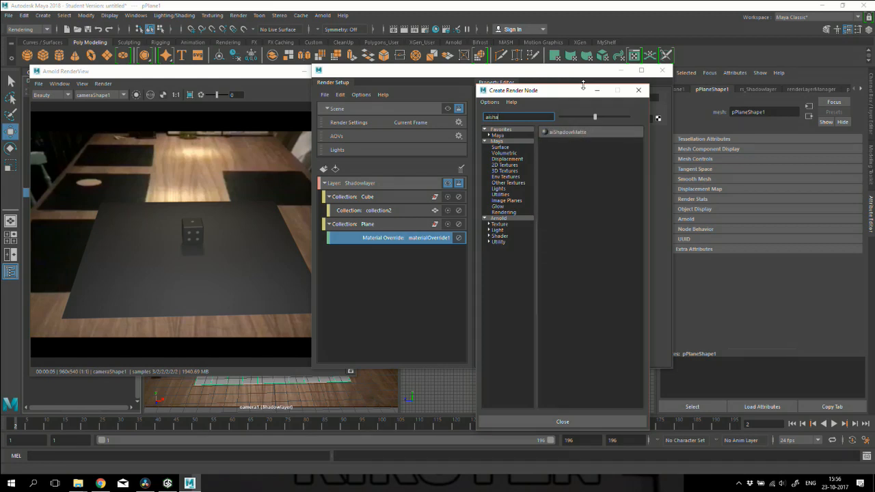
click(565, 132)
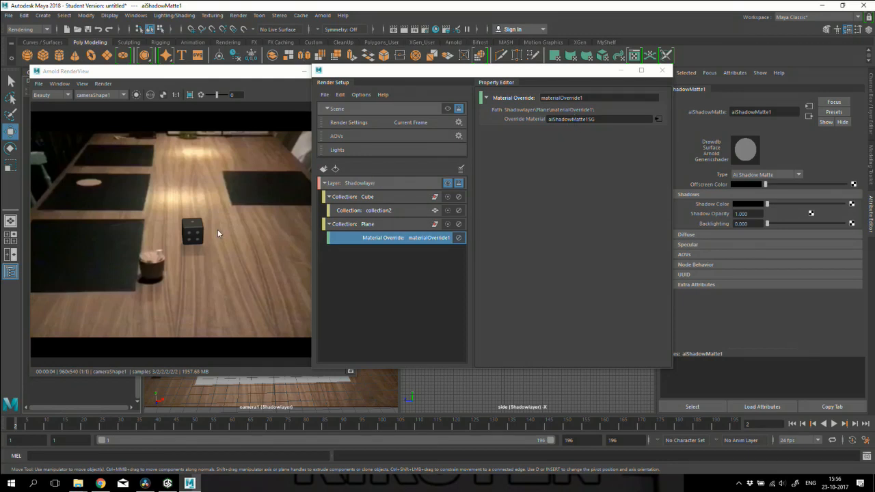
click(362, 253)
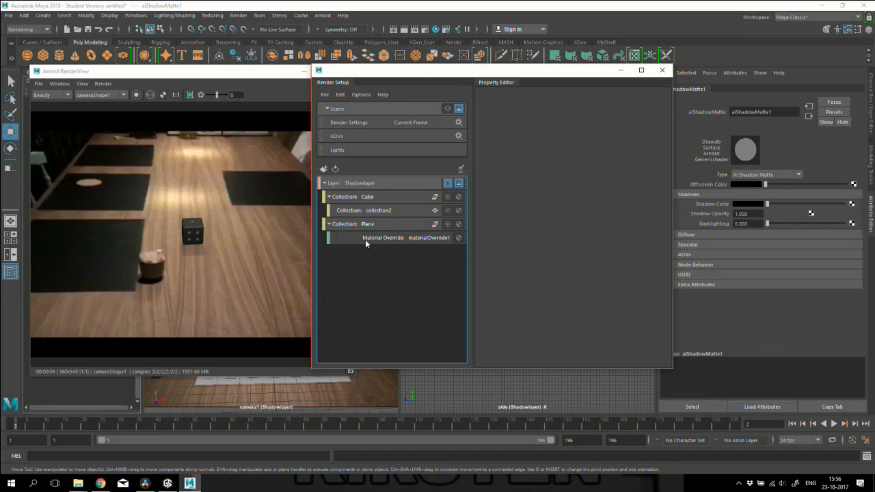
Select the dice:pCube1 object from the members of the Shadowlayer's Cube collection to load its shape attributes
click(396, 213)
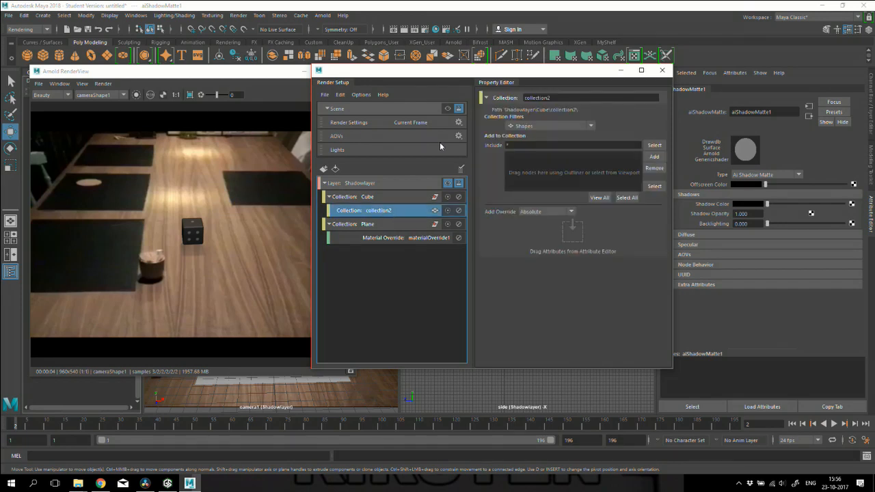
drag(169, 76, 205, 79)
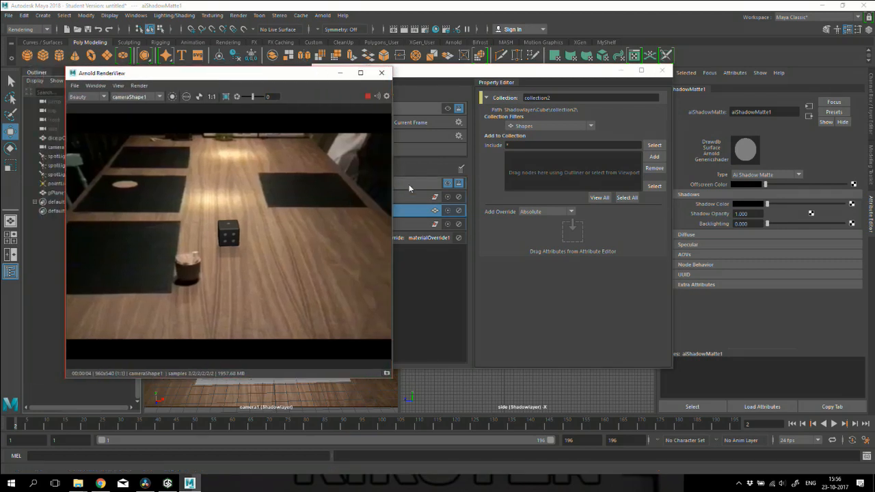
click(409, 196)
click(526, 160)
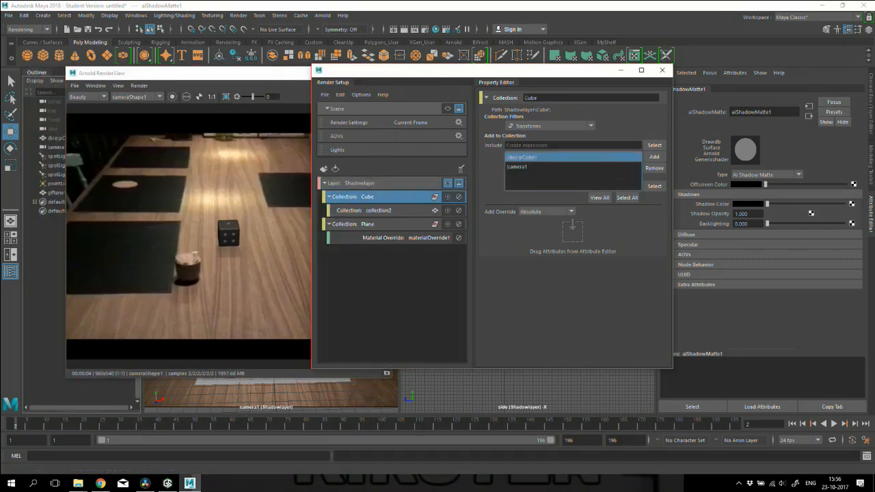
right_click(531, 164)
click(545, 161)
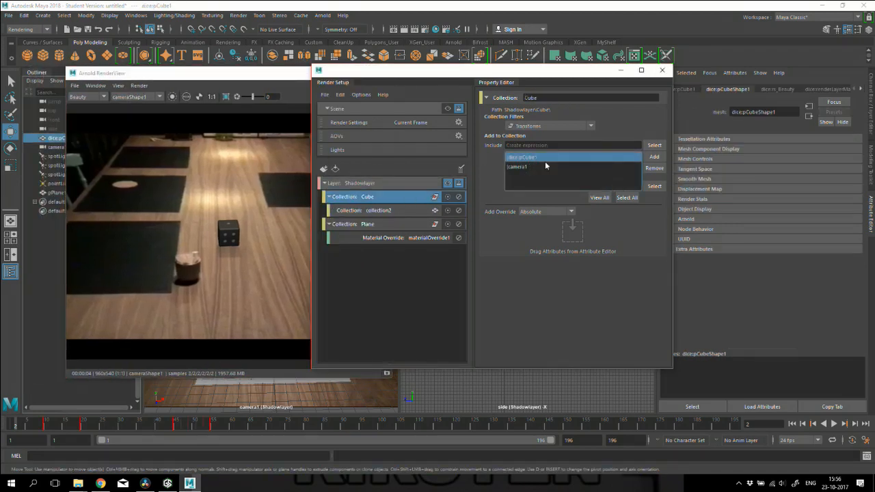
Arrange the Arnold RenderView, Render Setup and Property Editor as separate windows alongside the dice's attributes
drag(520, 75, 456, 96)
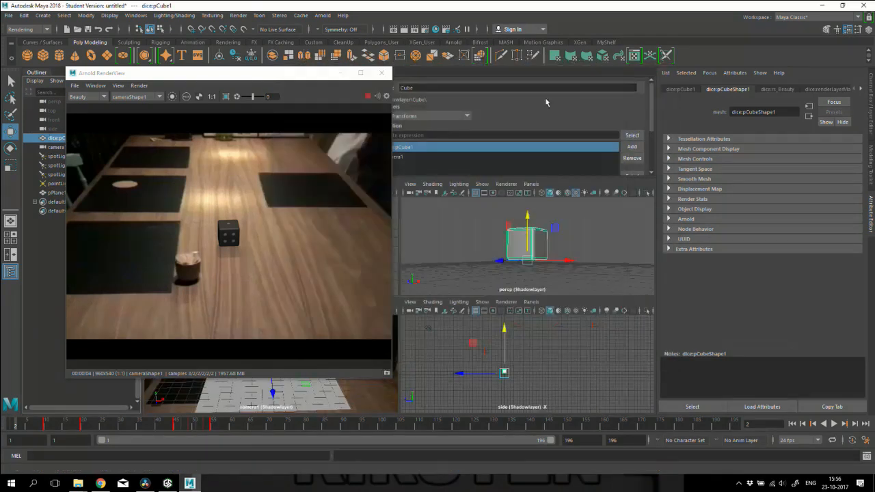
drag(272, 76, 232, 123)
drag(378, 77, 411, 112)
drag(177, 92, 402, 130)
drag(482, 102, 538, 94)
drag(361, 93, 361, 65)
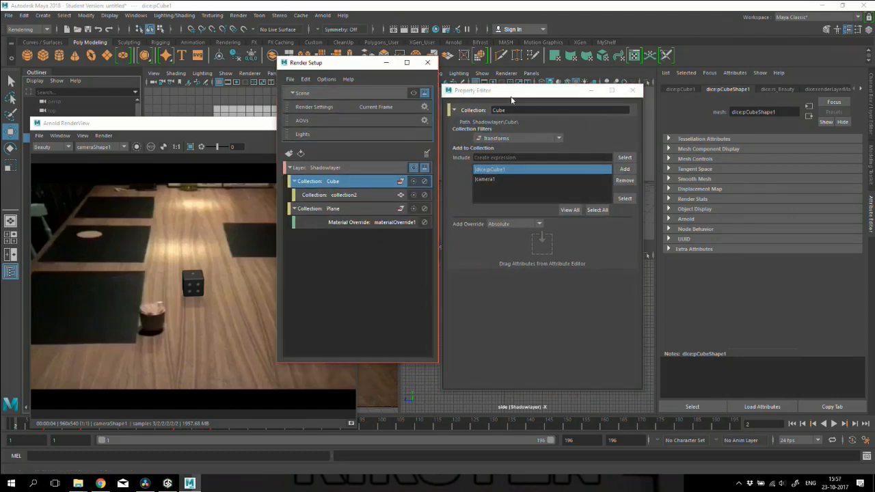
drag(512, 94, 513, 74)
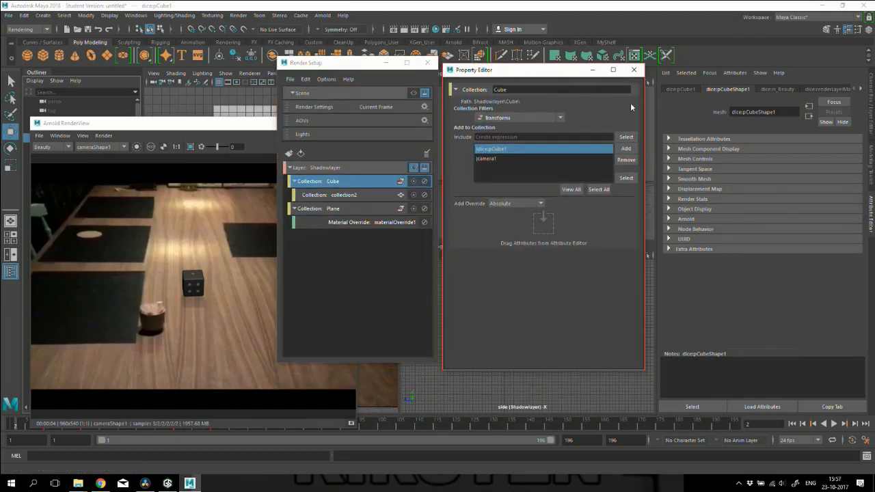
Create an absolute override of the dice's Arnold Primary Visibility in collection2 and switch Primary Visibility off in that override
click(699, 221)
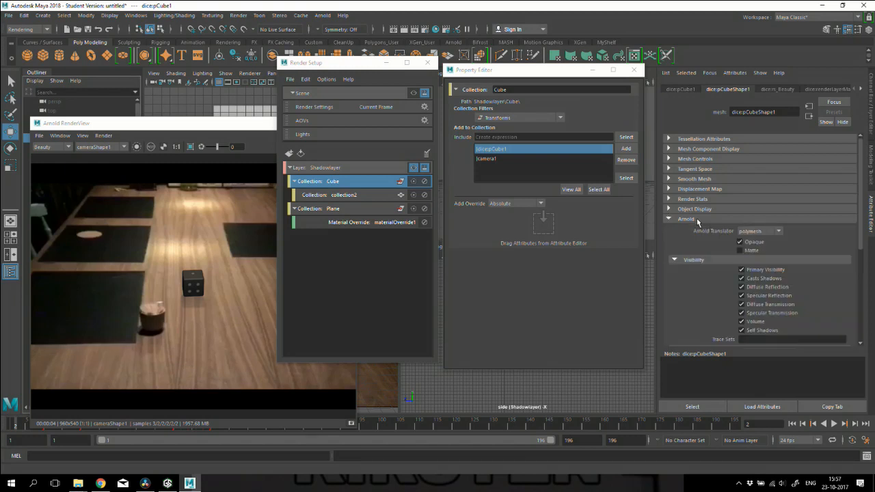
click(363, 197)
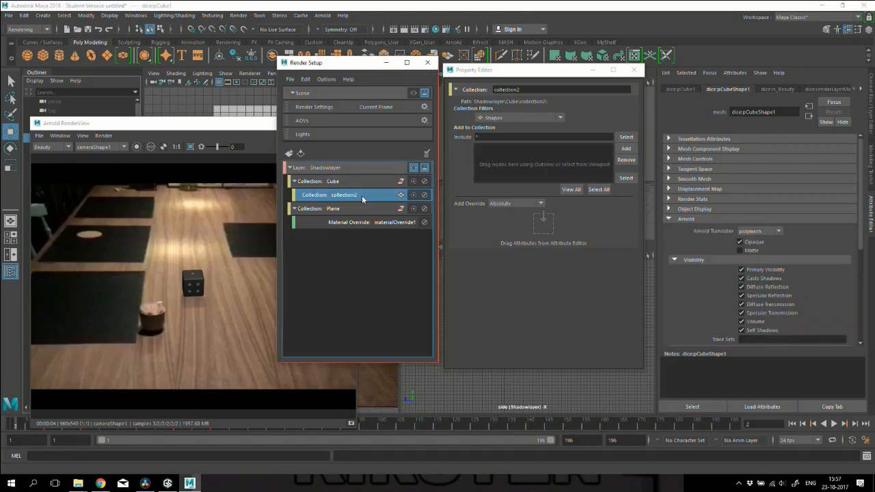
click(766, 272)
click(766, 272)
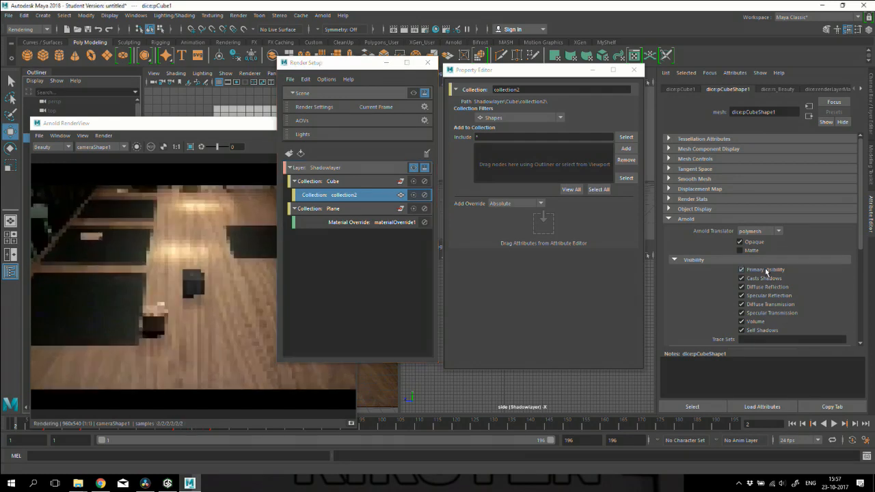
right_click(766, 271)
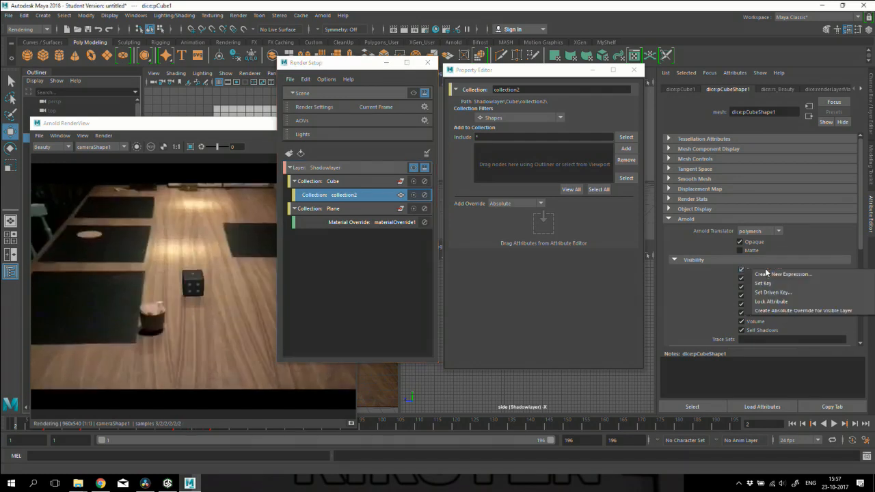
click(775, 312)
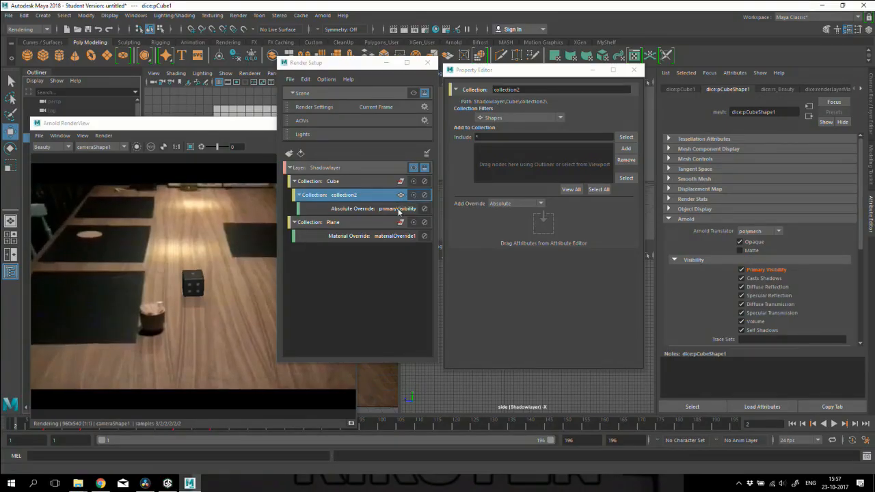
click(396, 209)
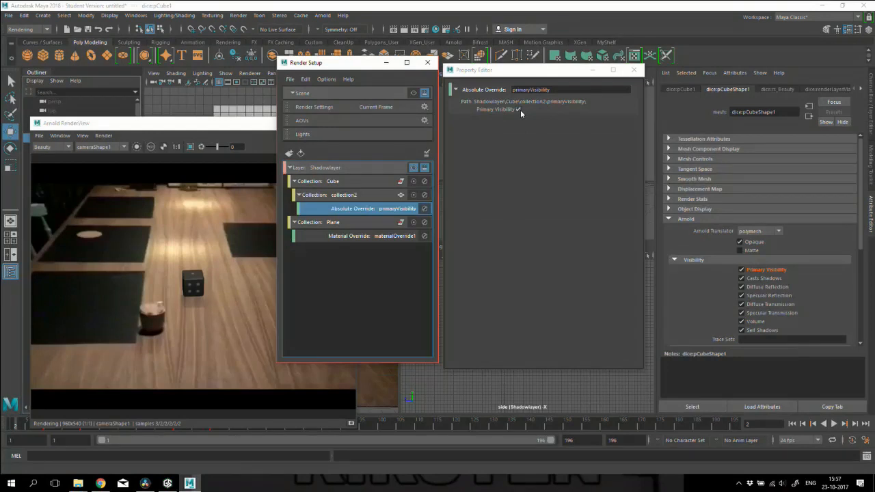
click(520, 109)
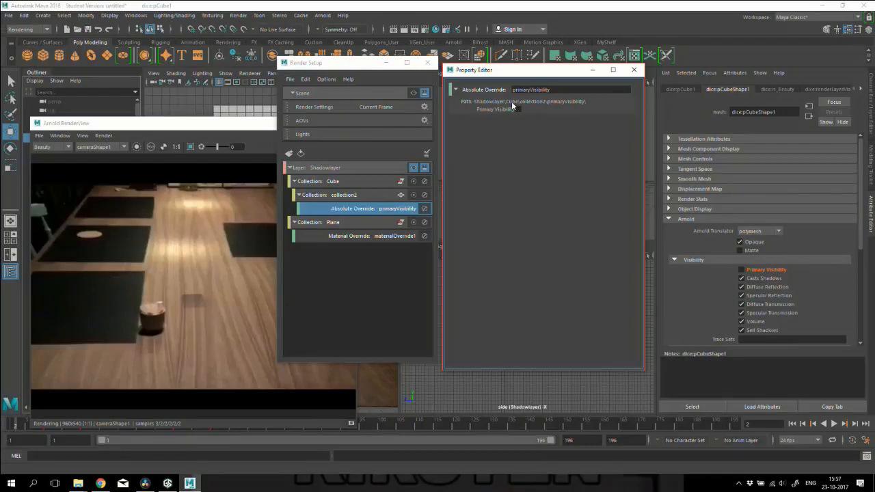
Create a new render layer named BeautyLayer and make it the visible layer
click(296, 169)
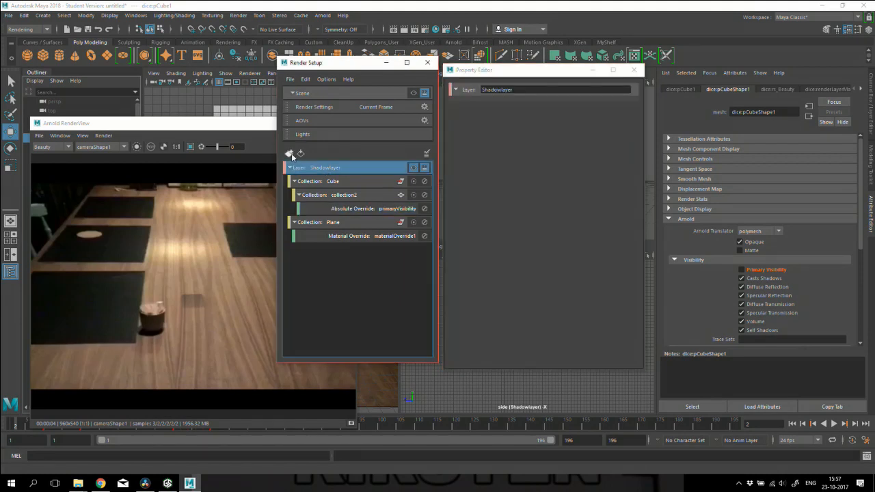
click(289, 153)
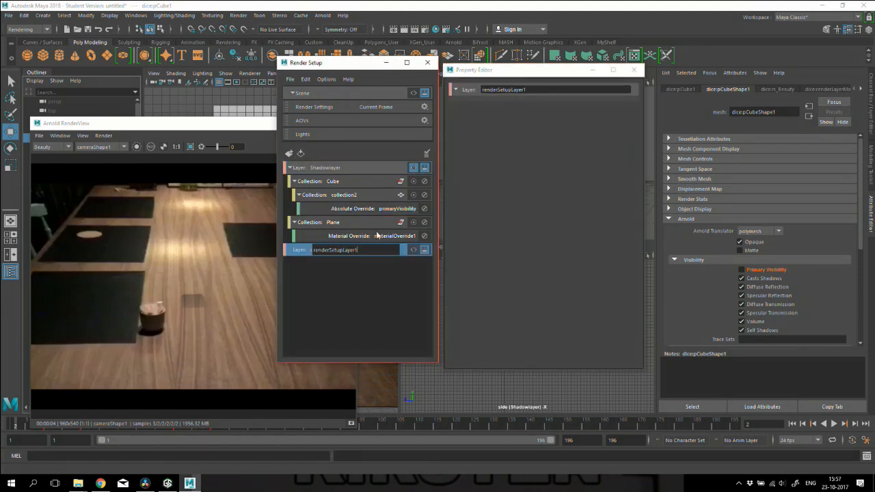
drag(359, 250, 307, 250)
text(BeautyLayer)
key(Return)
click(413, 250)
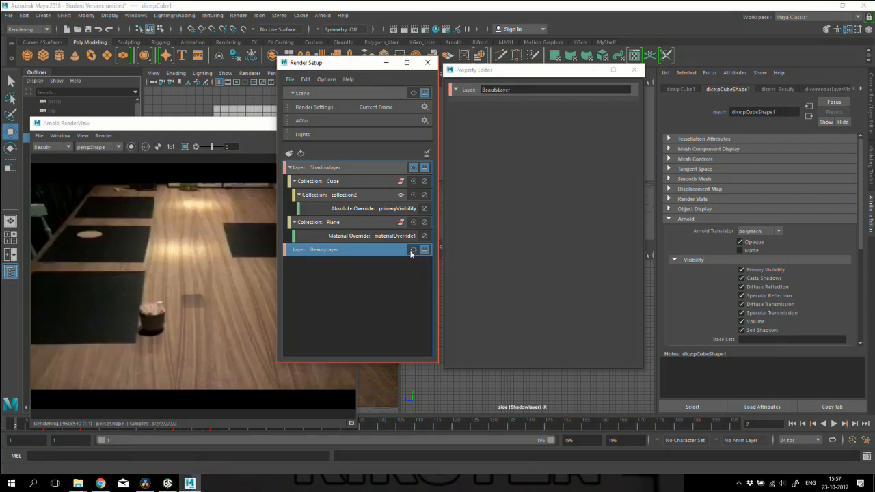
Create a collection under BeautyLayer containing camera1 and dice:pCube1, and preview the layer through cameraShape1
drag(104, 125, 179, 118)
click(58, 147)
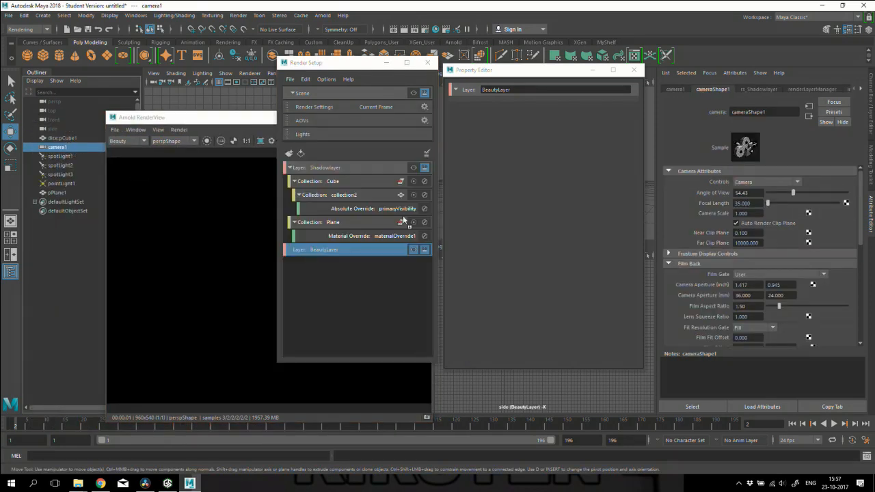
right_click(396, 259)
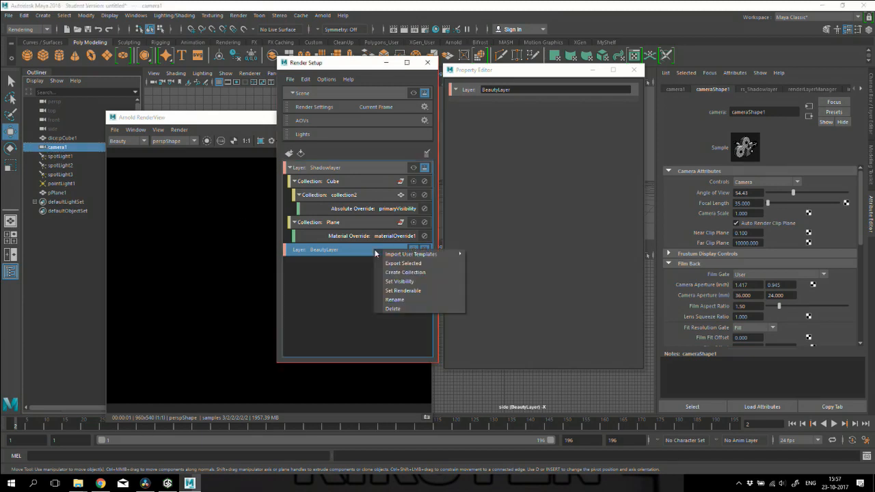
click(391, 270)
click(491, 137)
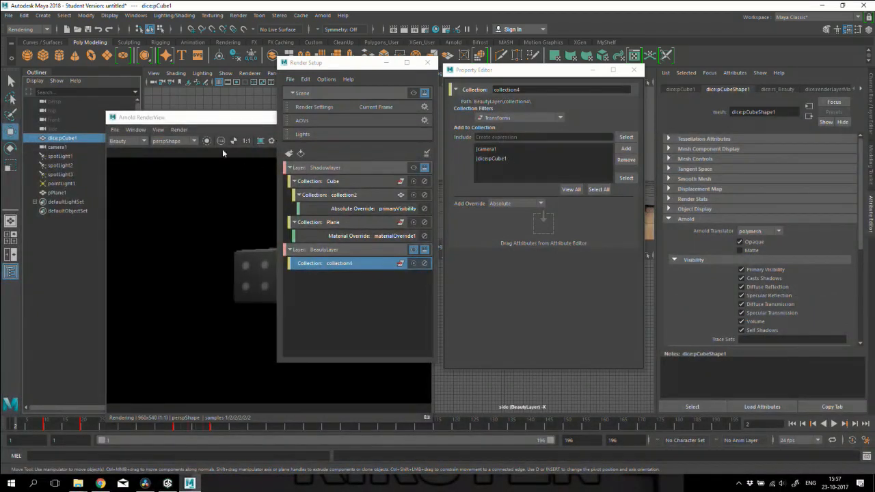
click(222, 149)
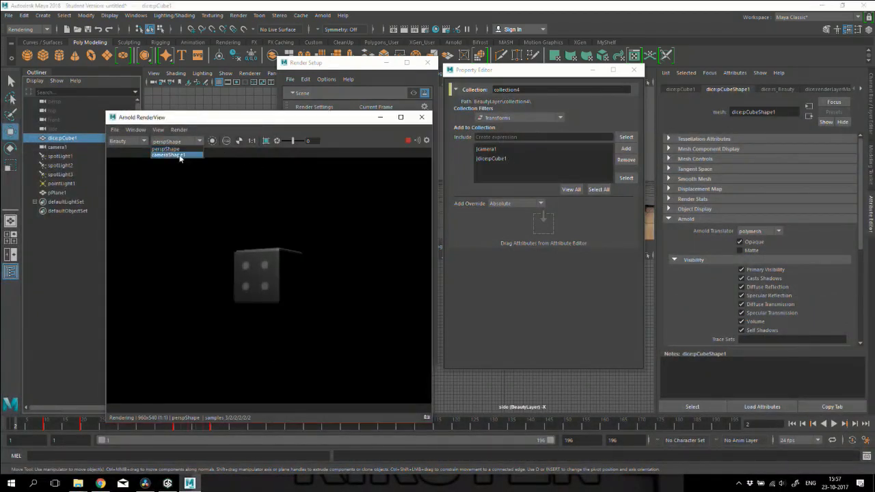
drag(228, 121, 183, 113)
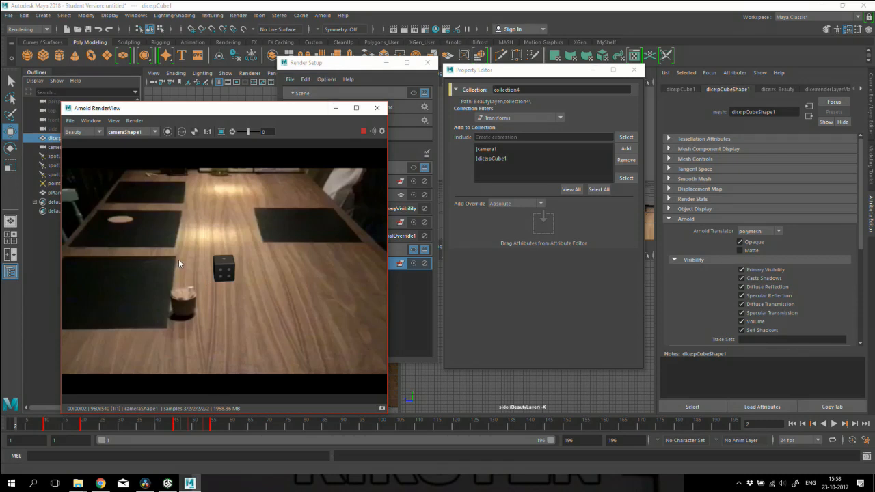
Make Shadowlayer the visible layer again and recheck that the dice's primaryVisibility override is switched off
click(413, 168)
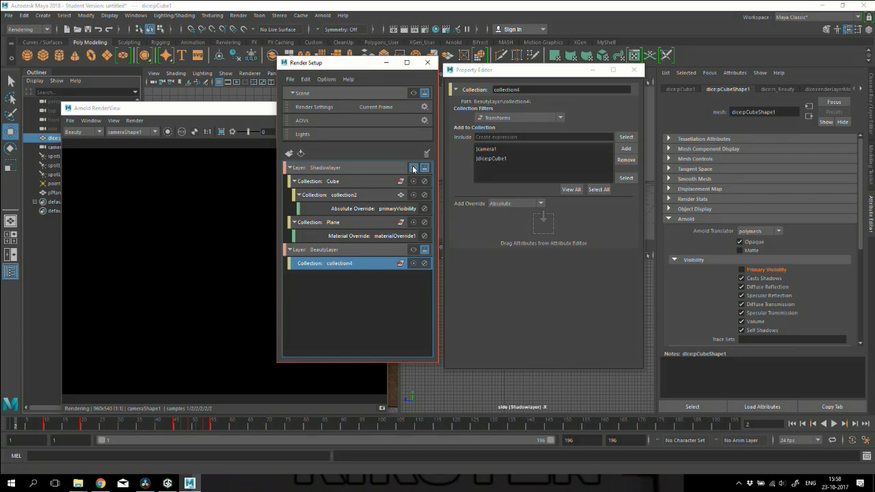
click(413, 168)
click(413, 168)
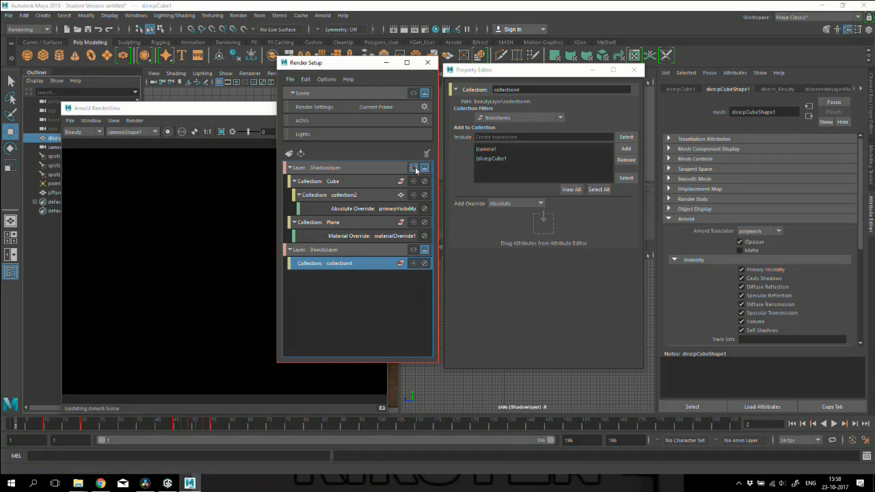
click(383, 208)
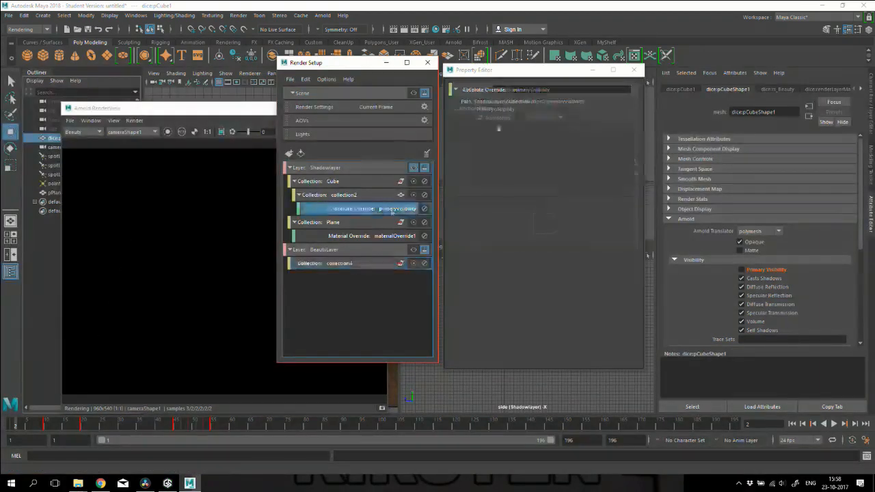
click(519, 108)
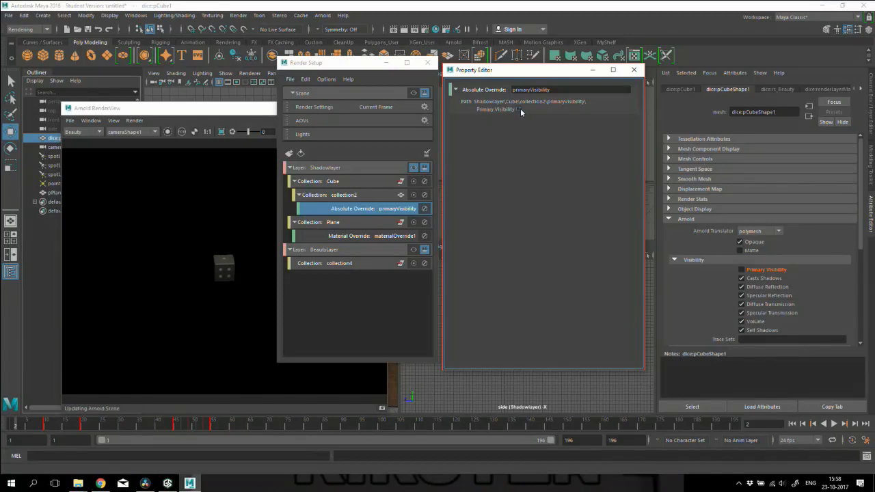
Refresh the Shadowlayer preview by switching the render camera to perspShape and back to cameraShape1
click(397, 167)
click(131, 132)
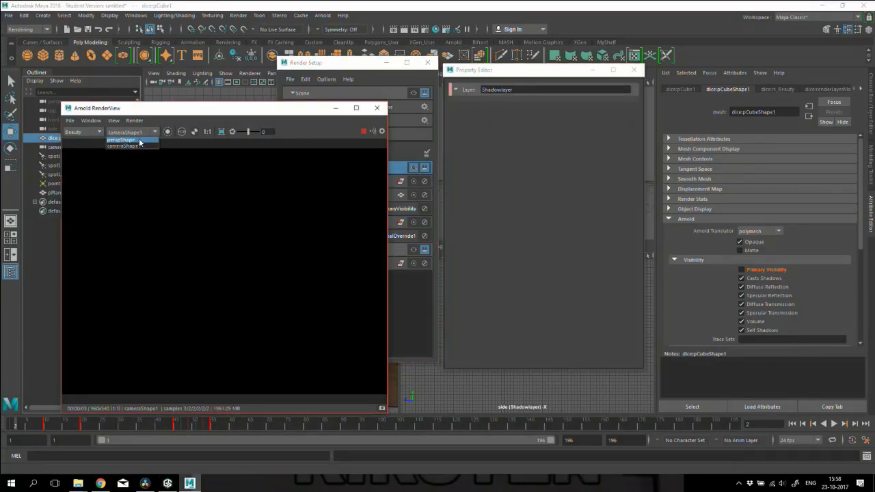
click(142, 135)
click(397, 167)
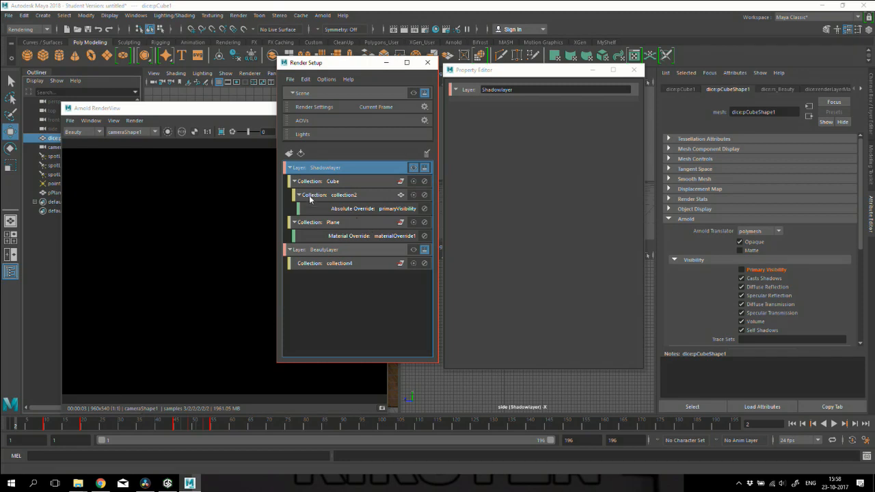
drag(212, 109, 193, 102)
click(121, 124)
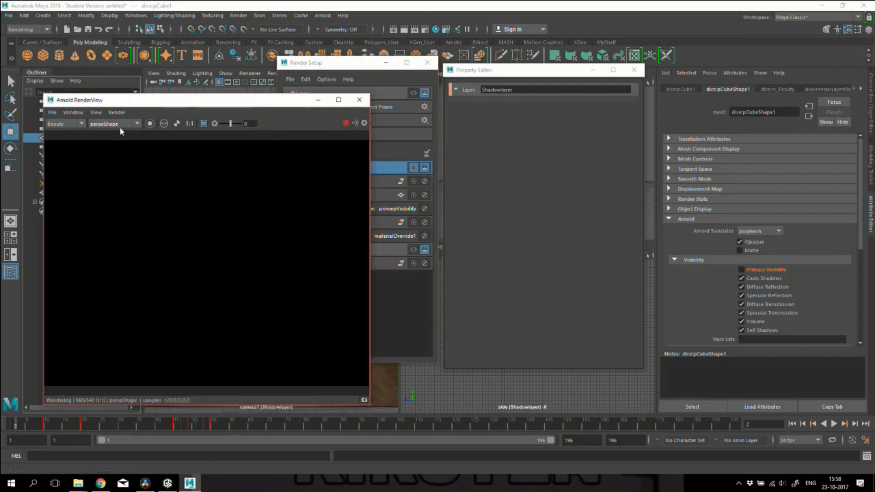
click(120, 139)
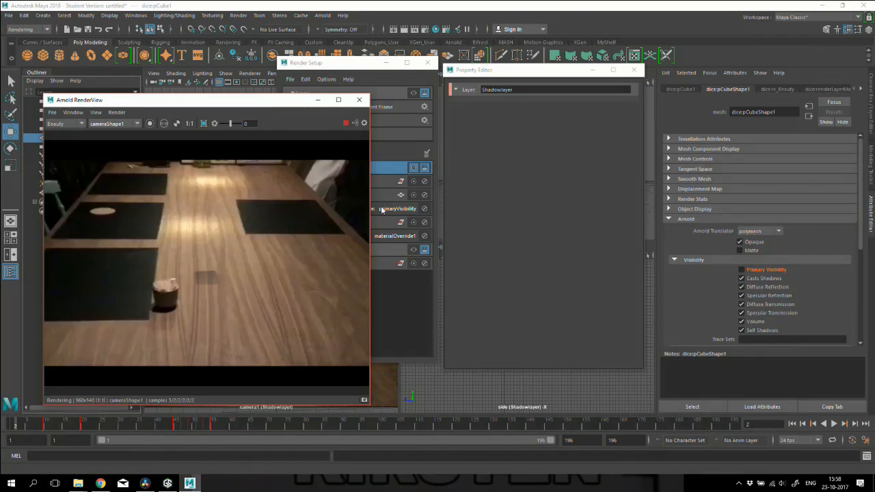
Put away the Property Editor, move Render Setup aside and close the Arnold RenderView
click(413, 294)
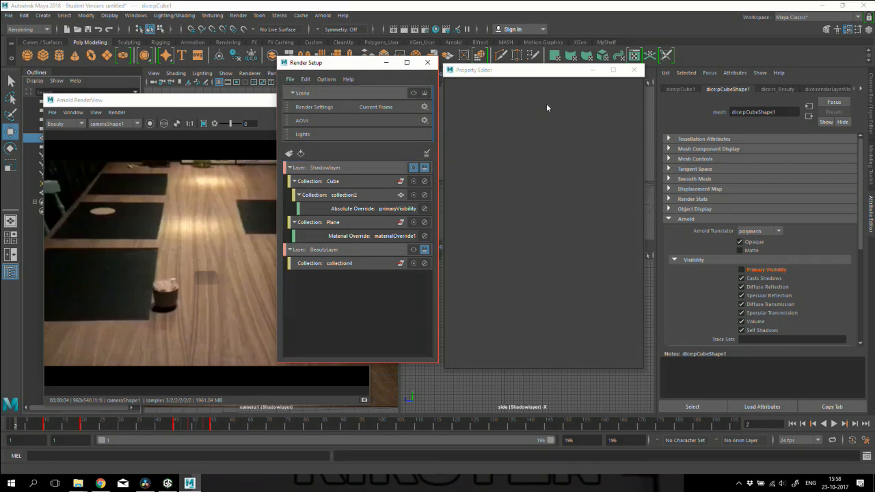
click(633, 69)
drag(321, 62, 380, 69)
click(299, 101)
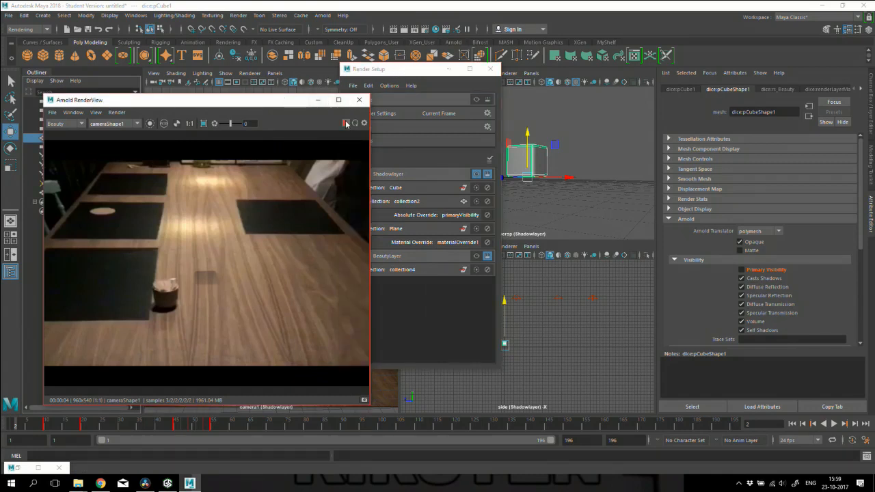
click(359, 100)
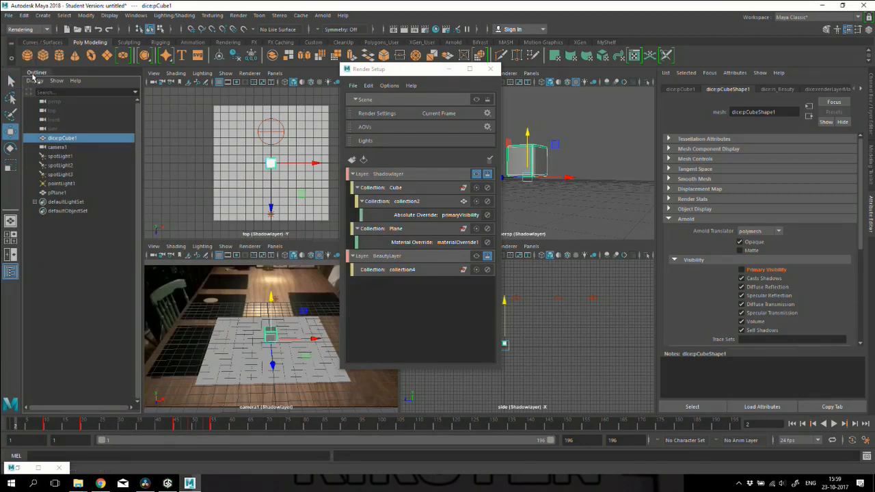
Open the Render Settings, move the window beside Render Setup and select tif as the image format
click(238, 15)
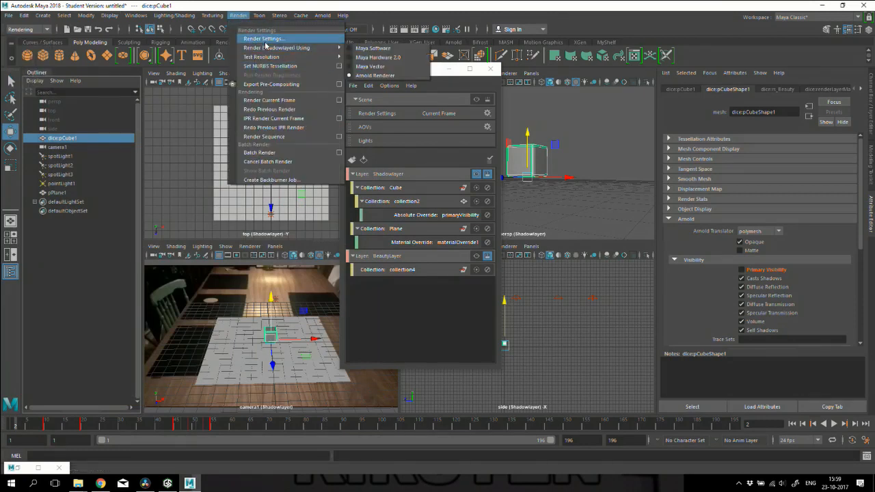
click(265, 41)
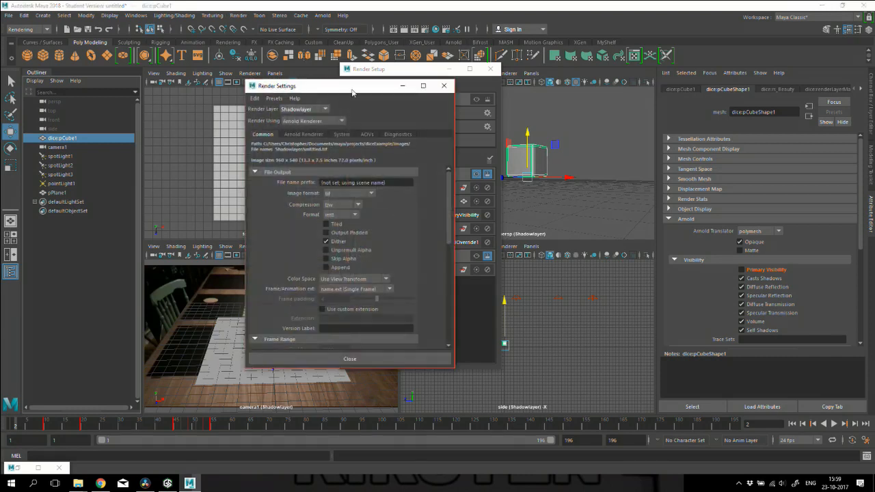
drag(352, 92, 221, 76)
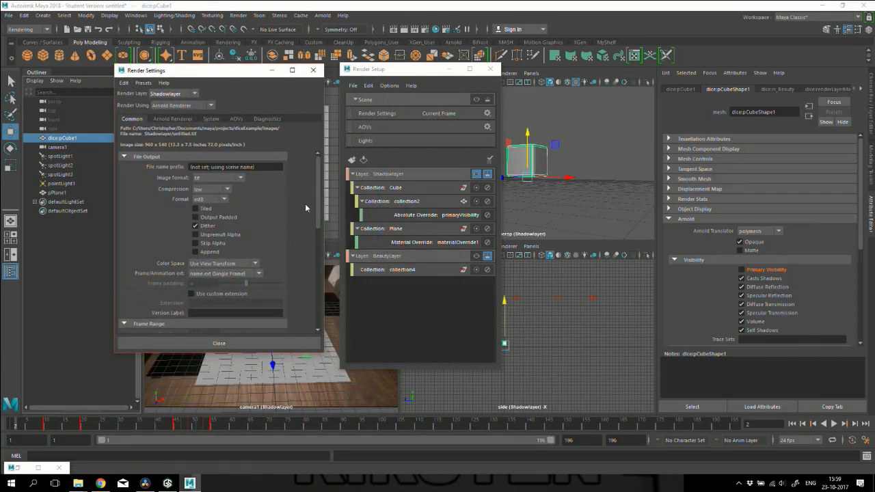
click(243, 179)
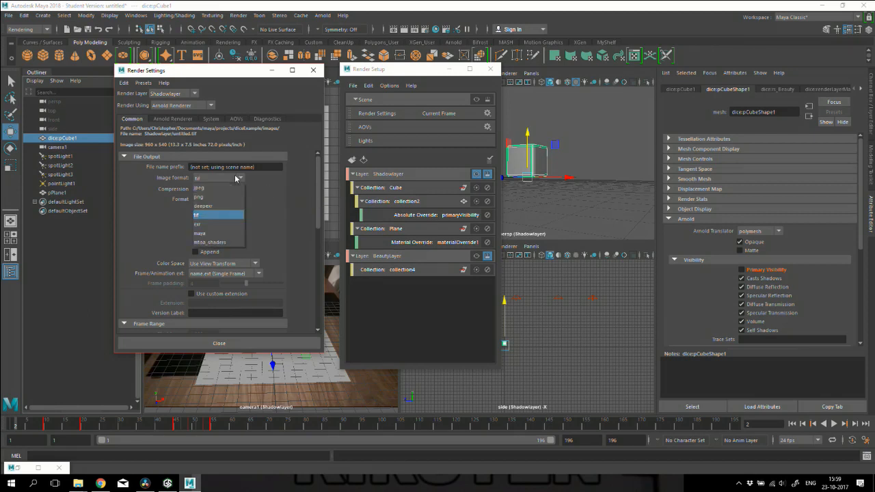
click(208, 215)
Set the render image size to the HD_1080 preset in the Render Settings
scroll(316, 174, down, 4)
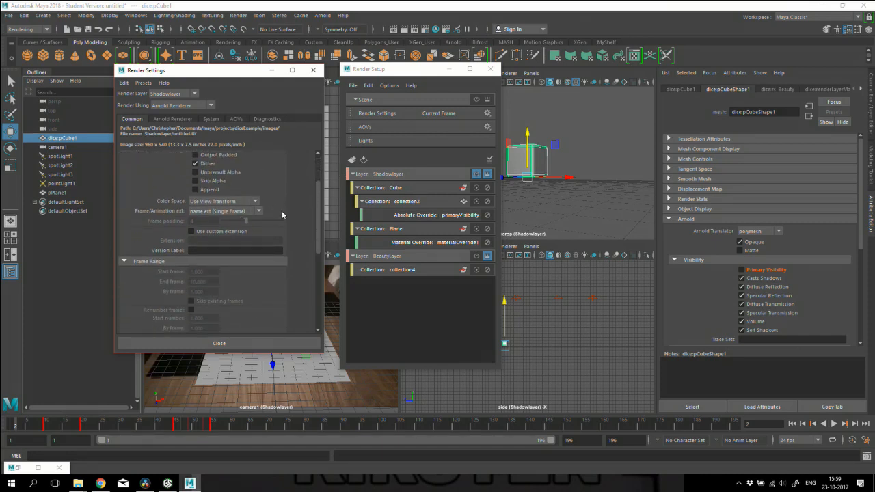
scroll(273, 220, down, 10)
click(226, 206)
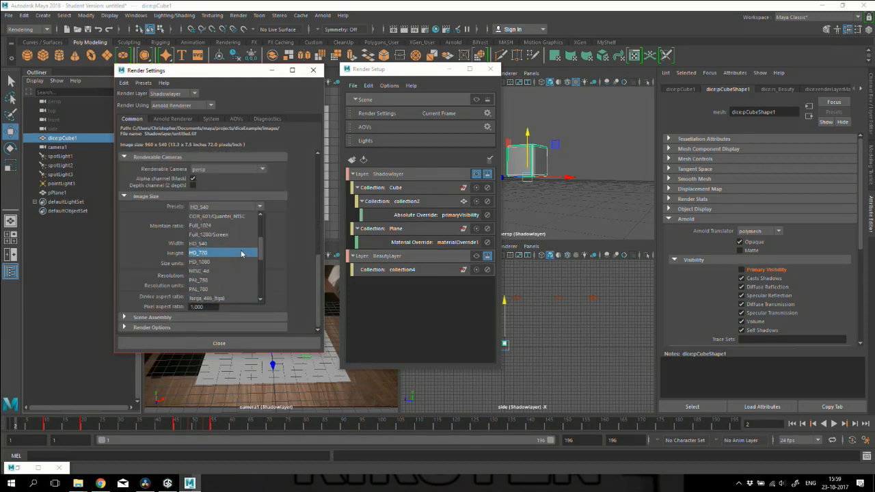
key(Down)
key(Down)
key(Down)
click(219, 290)
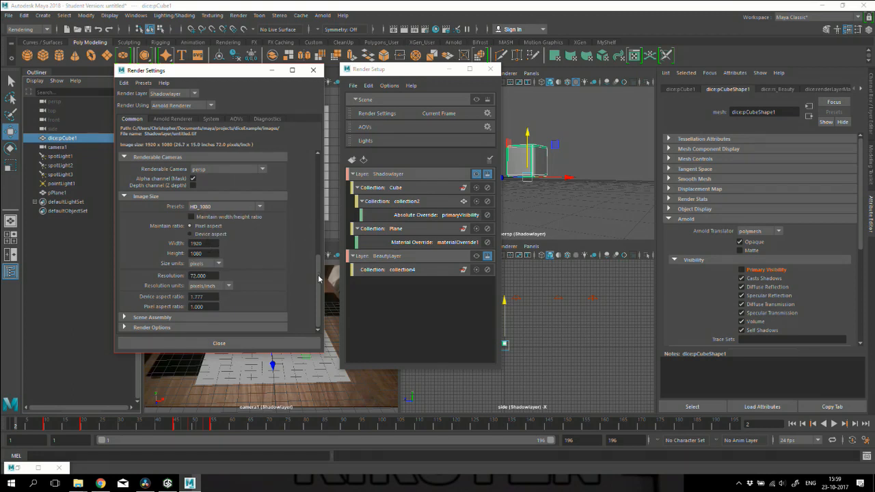
Set the render output's Frame/Animation ext to name#.ext so the frames are saved as a numbered sequence
drag(319, 277, 317, 138)
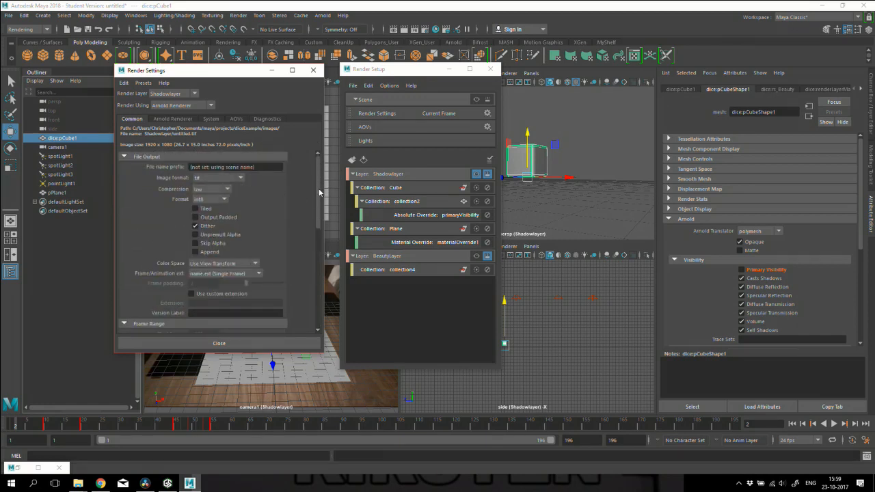
scroll(314, 212, down, 5)
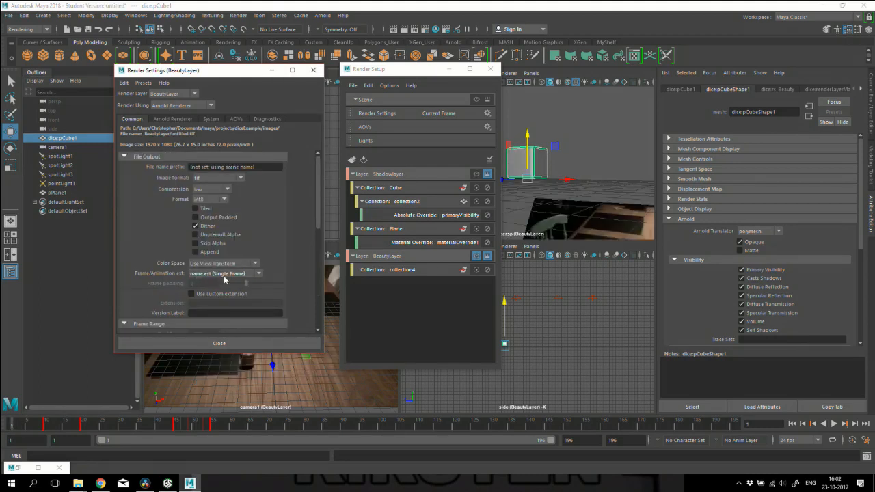
click(224, 275)
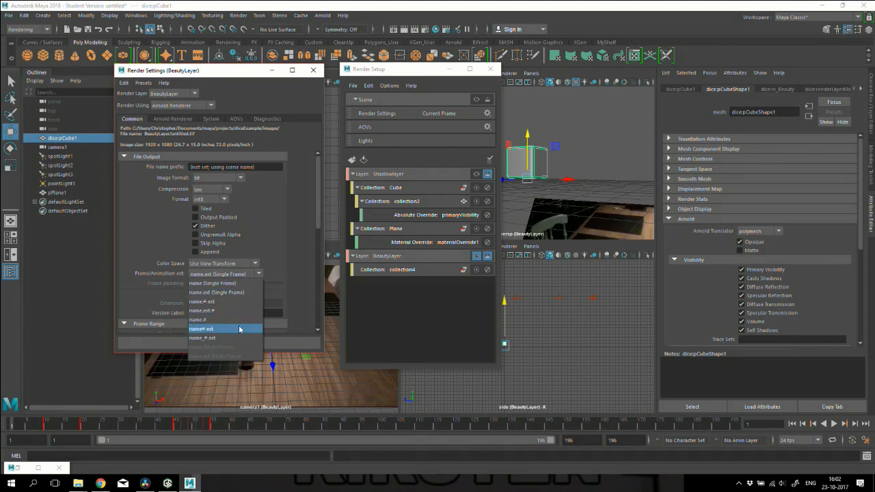
click(204, 330)
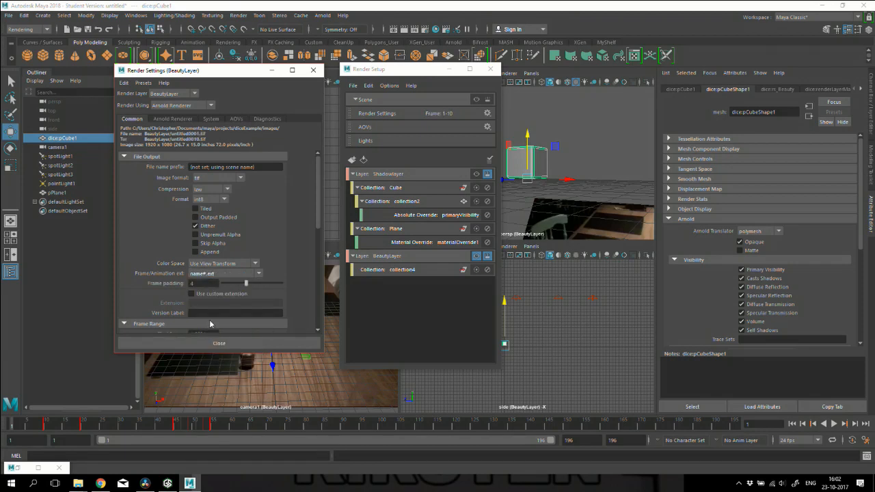
Scrub to frame 56 to check the end of the animation and set the render's end frame to 60, closing the Render Settings
scroll(316, 214, down, 3)
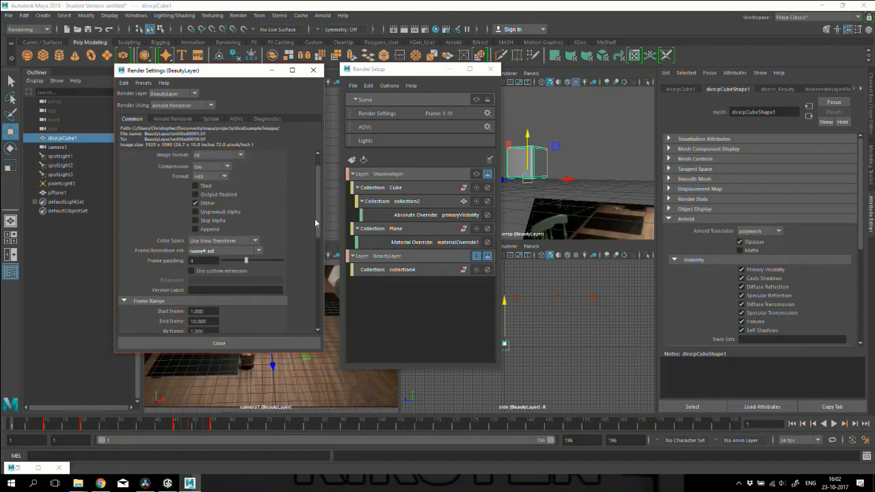
scroll(314, 219, up, 3)
click(195, 226)
scroll(312, 225, down, 3)
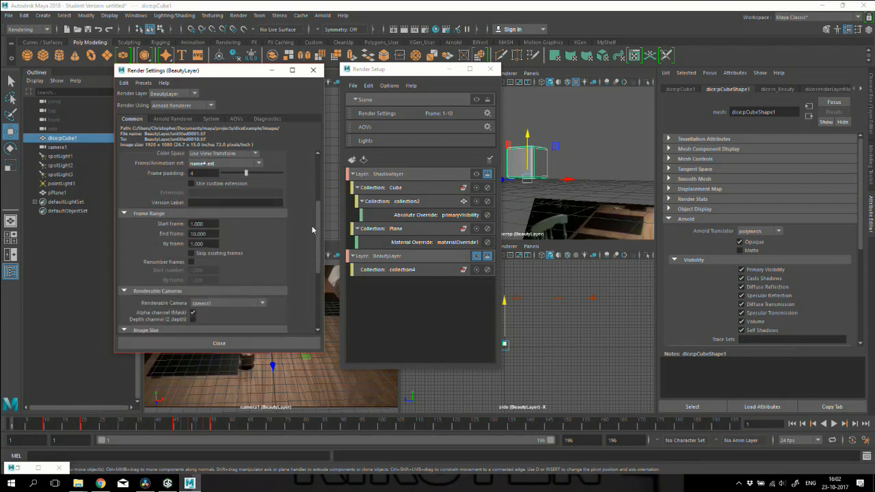
click(217, 234)
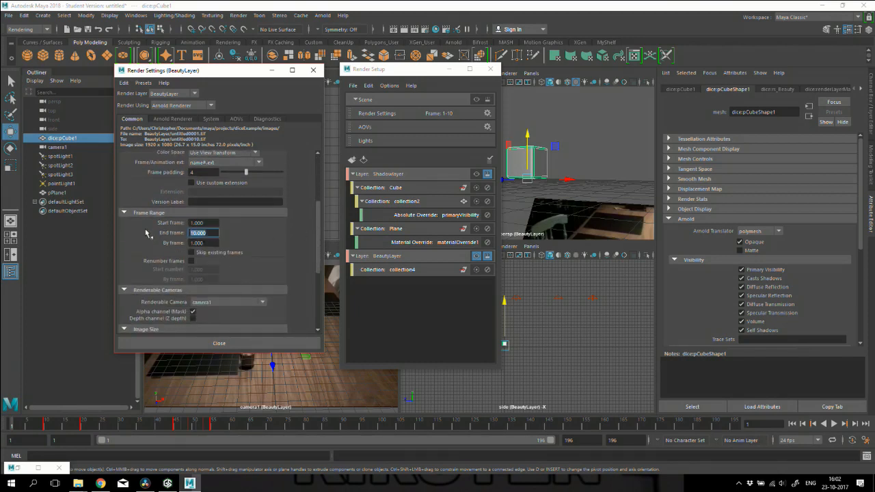
drag(211, 425, 216, 445)
click(212, 233)
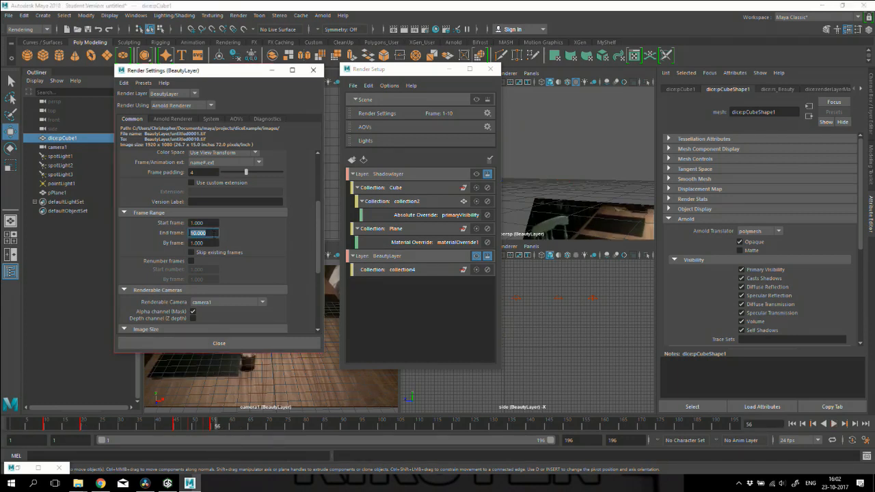
text(60)
key(Tab)
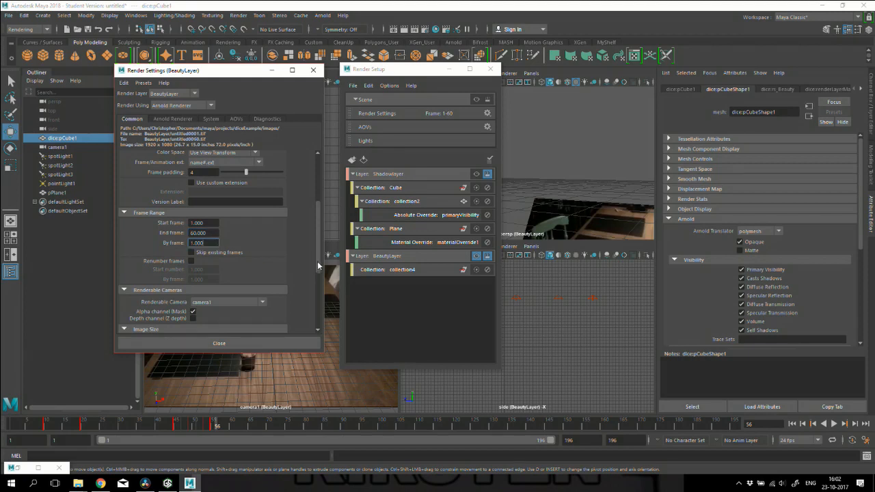
drag(316, 265, 308, 322)
click(267, 339)
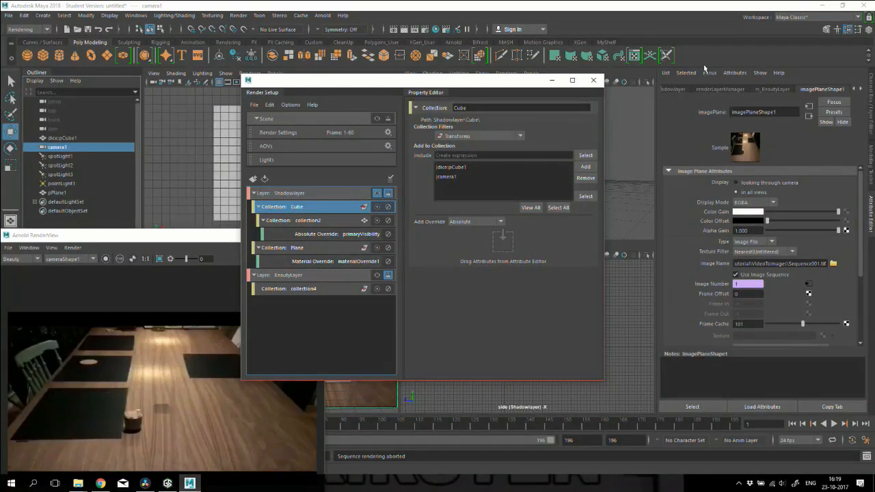
Set the display mode of camera1's imagePlaneShape1 to None so the footage is left out of the render
click(773, 89)
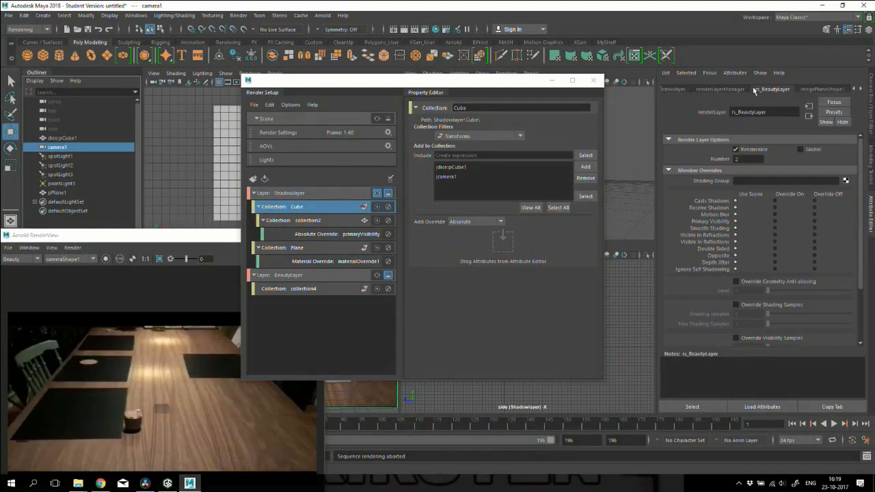
click(684, 89)
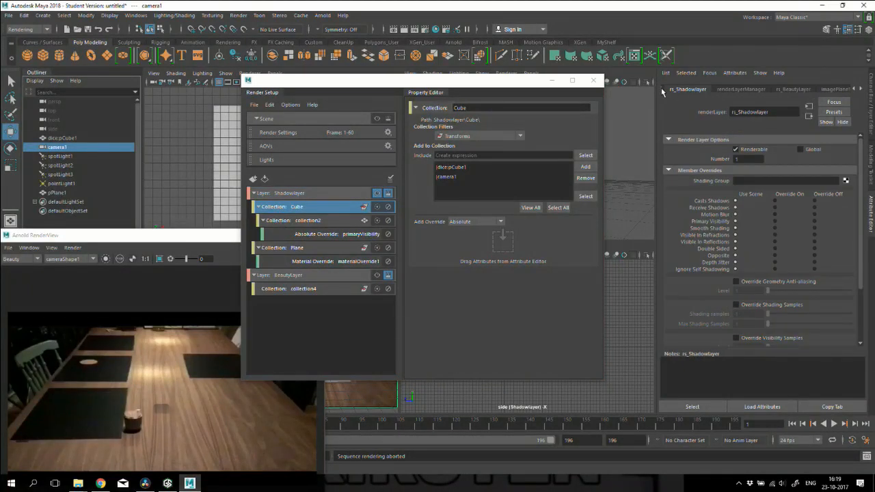
click(854, 88)
click(854, 89)
click(725, 89)
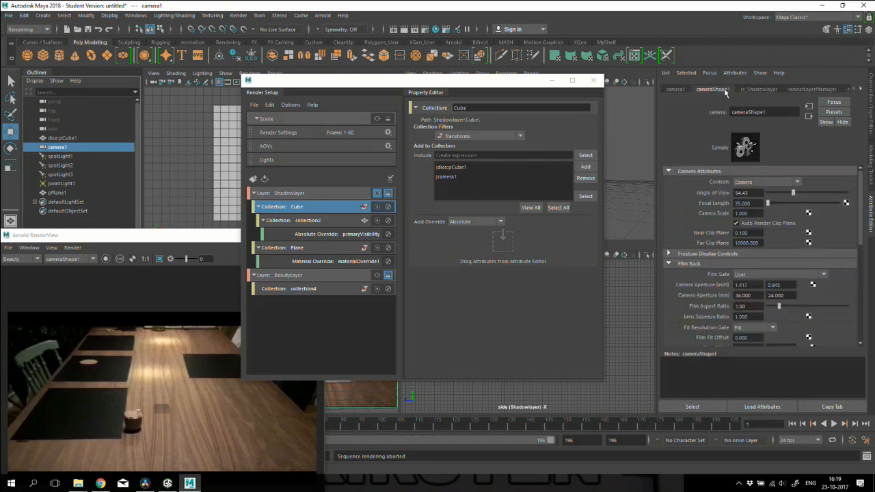
click(861, 88)
click(860, 89)
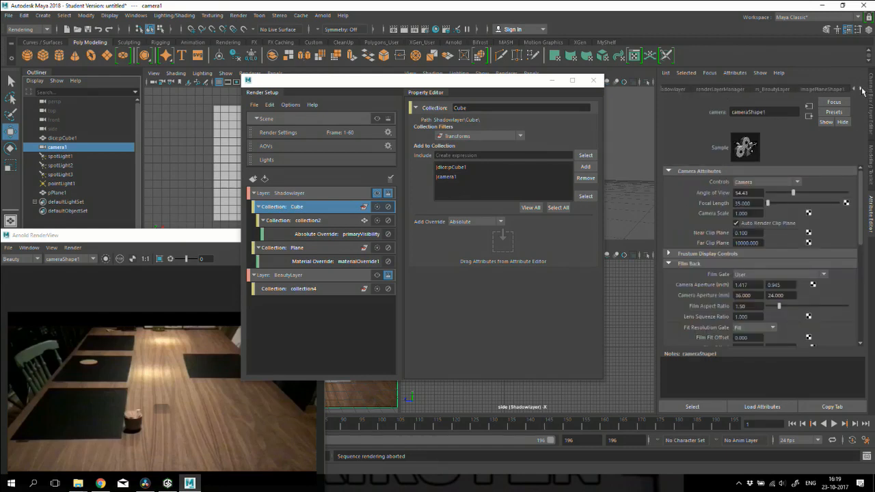
click(861, 89)
click(780, 89)
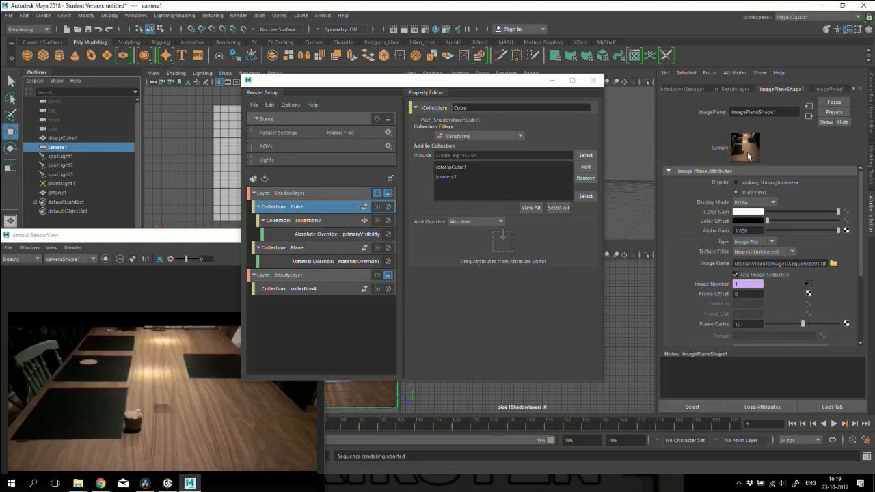
click(752, 203)
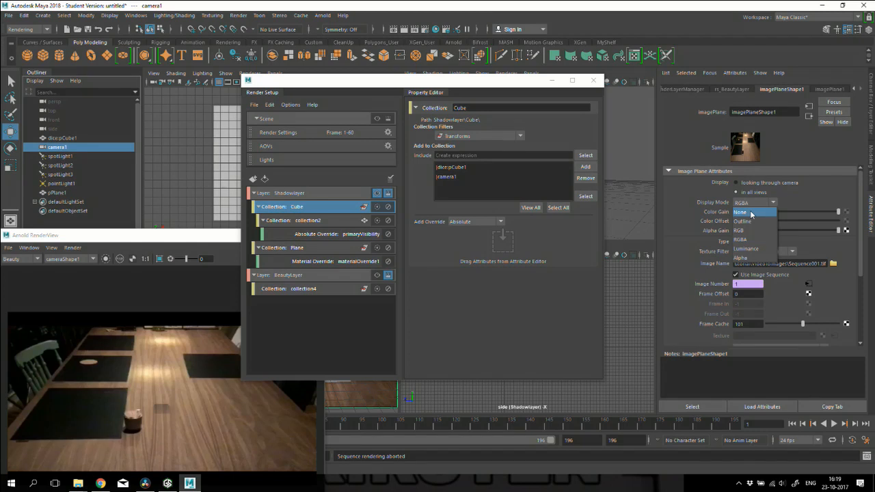
click(751, 213)
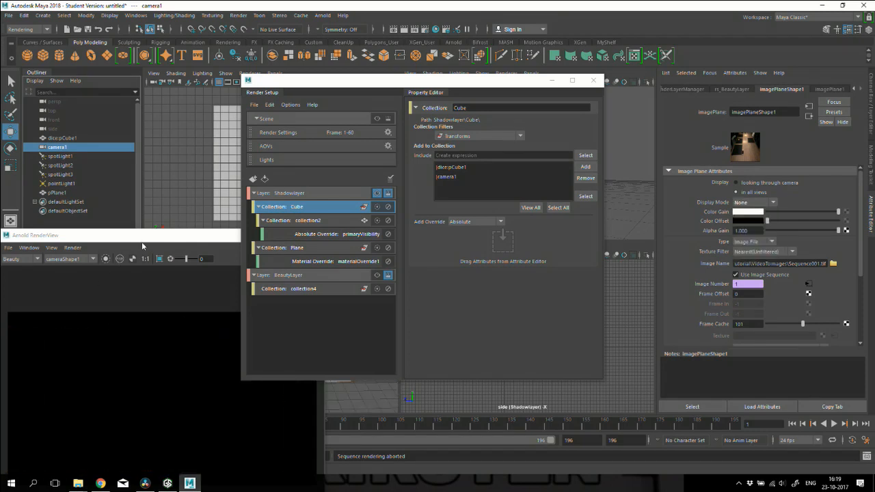
Arrange the Arnold RenderView beside Render Setup and check the alpha of Shadowlayer and BeautyLayer, returning the preview to colour
drag(142, 239, 164, 83)
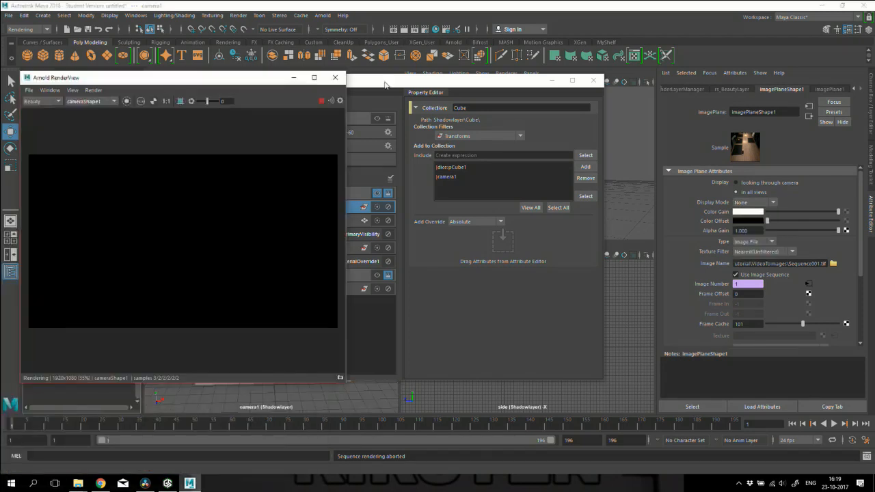
drag(385, 85, 520, 93)
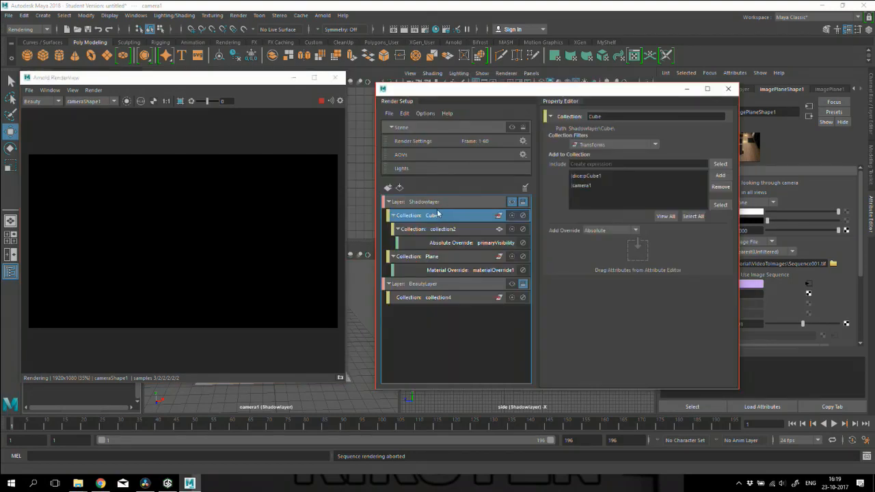
click(152, 100)
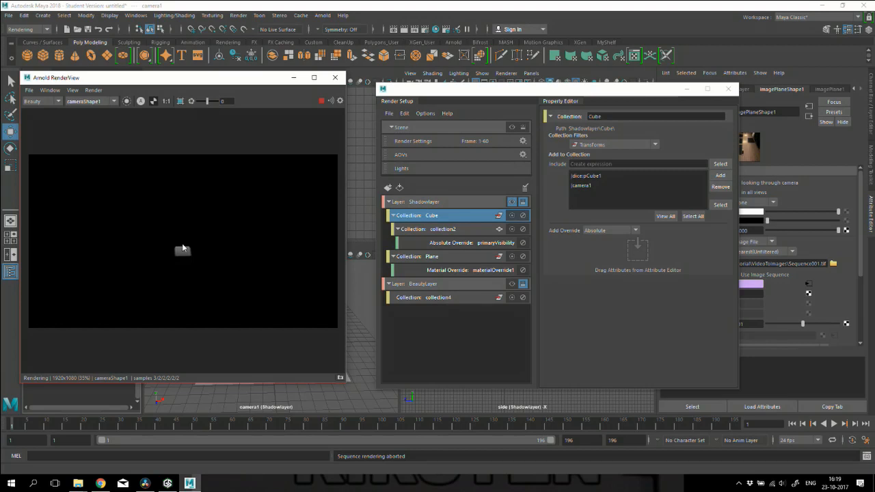
click(513, 284)
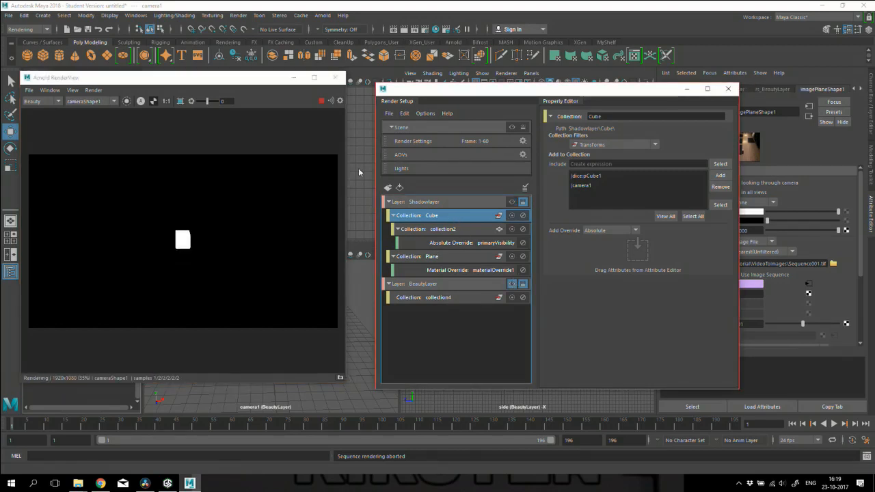
click(138, 103)
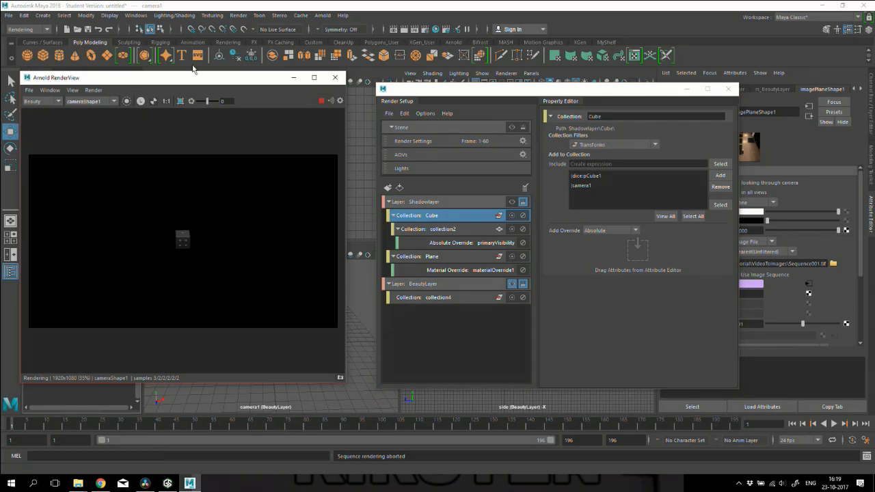
Start a sequence render of frames 1-60 for all render-enabled layers and cameras
click(239, 15)
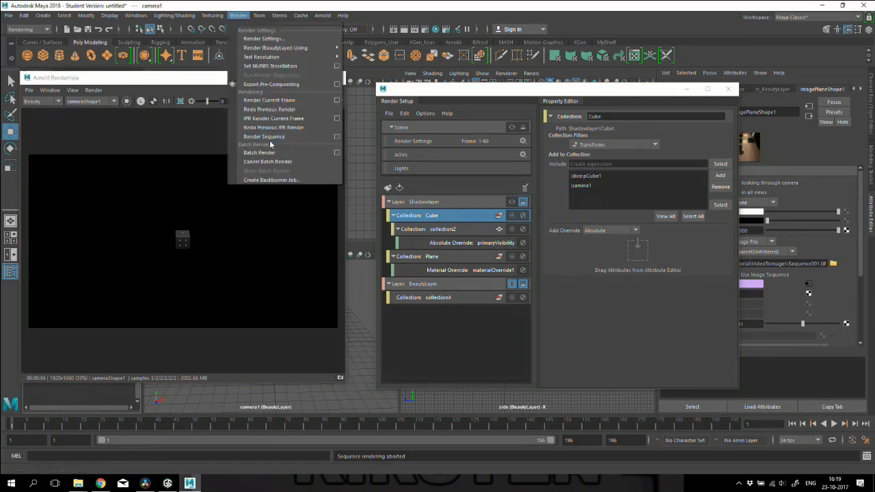
click(339, 136)
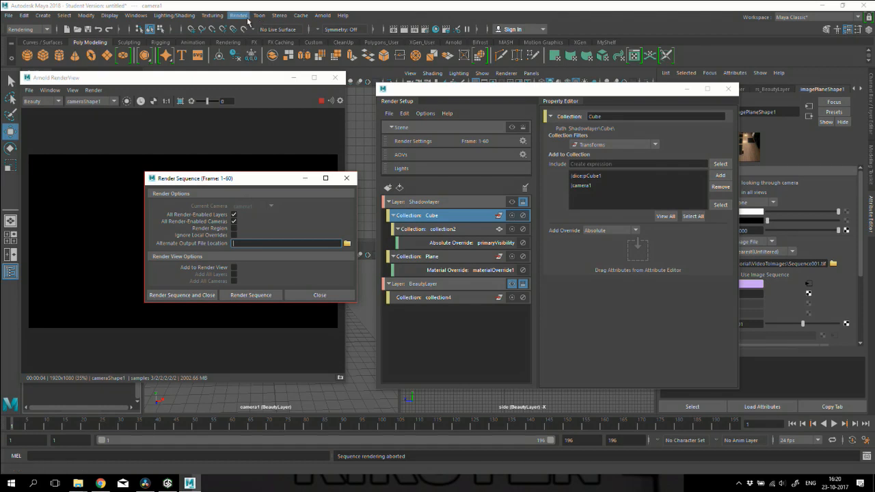
click(260, 295)
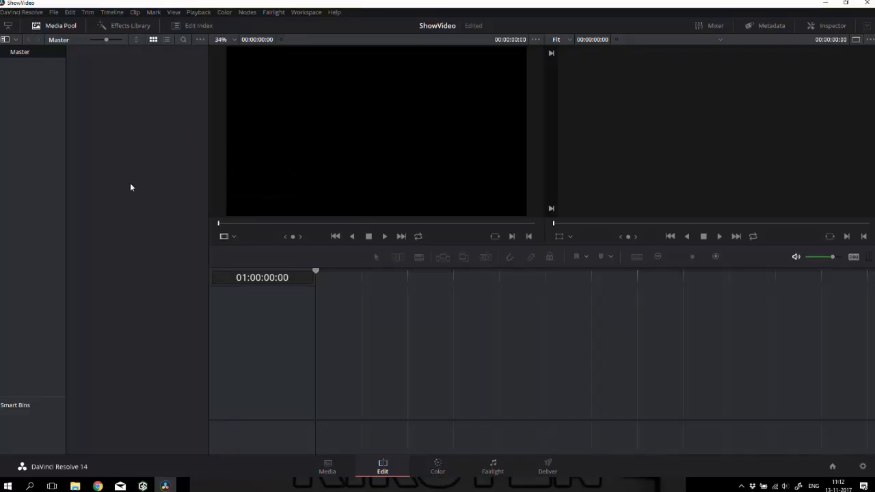
Import all images from the VideoToImages folder, place the sequence on a new timeline, and return the playhead to its start
right_click(143, 146)
click(174, 144)
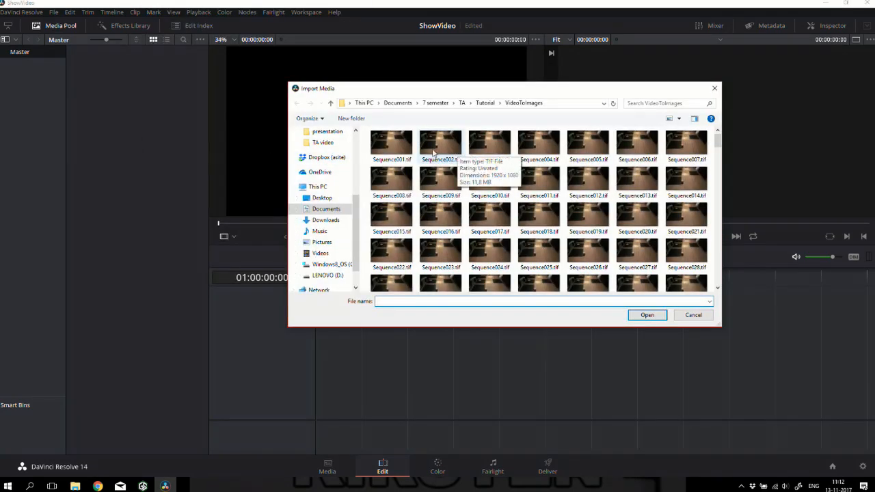
click(400, 152)
scroll(604, 203, down, 5)
scroll(604, 203, down, 10)
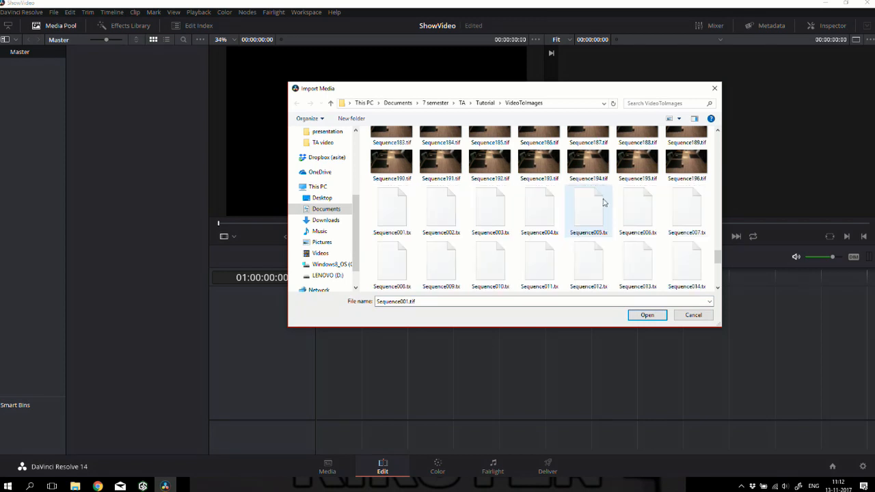
shift+click(393, 265)
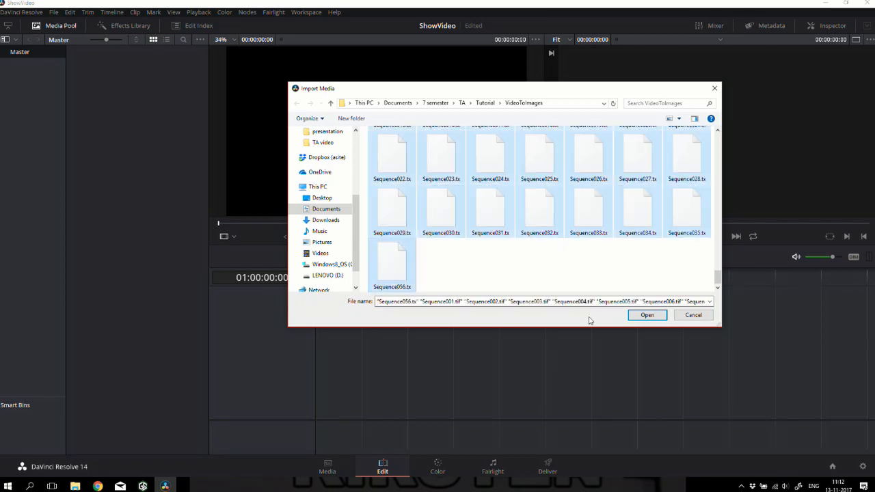
click(647, 317)
drag(111, 72, 438, 456)
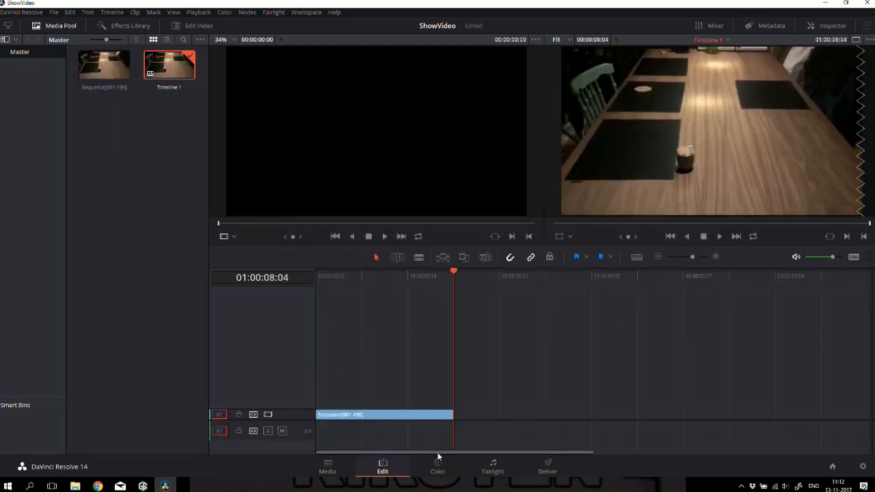
drag(458, 271, 299, 274)
Import all BeautyLayer frames, untitled0001.tif to untitled0060.tif, from the diceExample project's images folder into the media pool
right_click(151, 180)
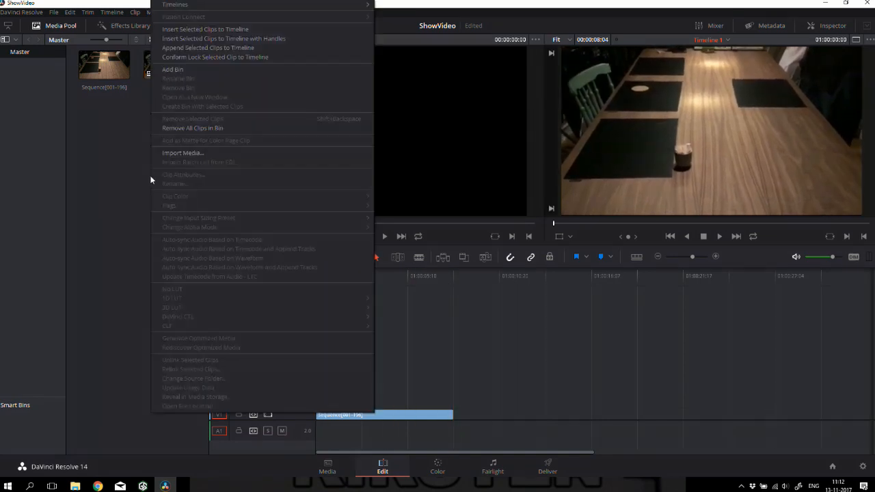
click(167, 152)
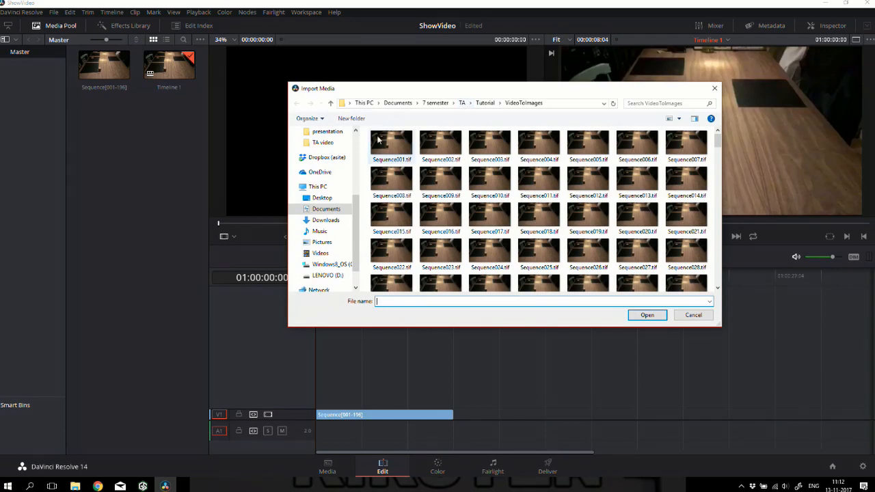
scroll(331, 236, up, 3)
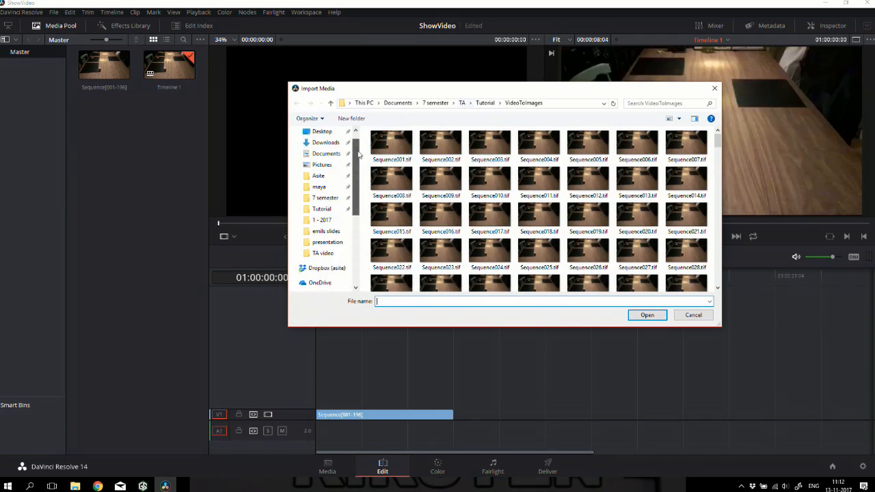
click(321, 187)
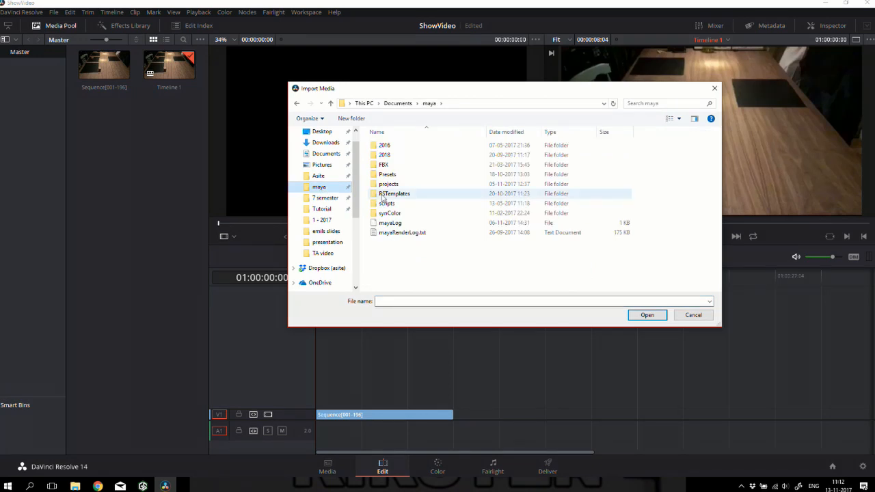
double_click(400, 184)
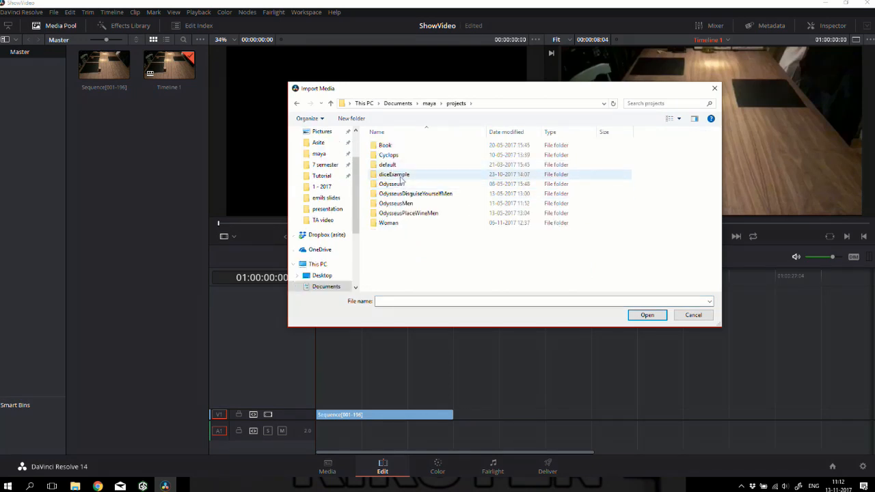
double_click(399, 175)
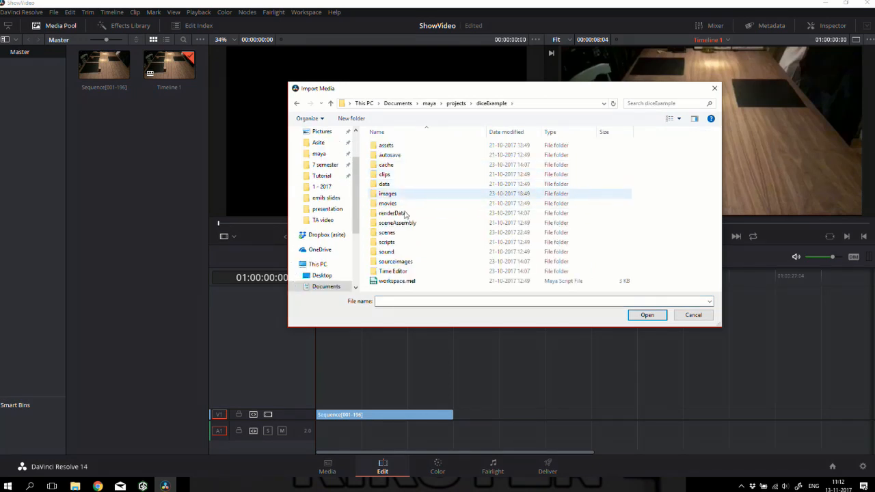
double_click(403, 194)
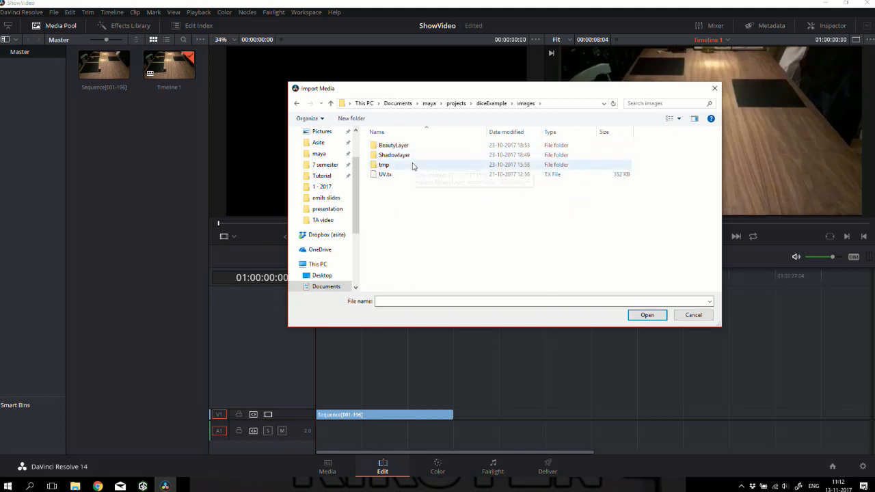
double_click(413, 150)
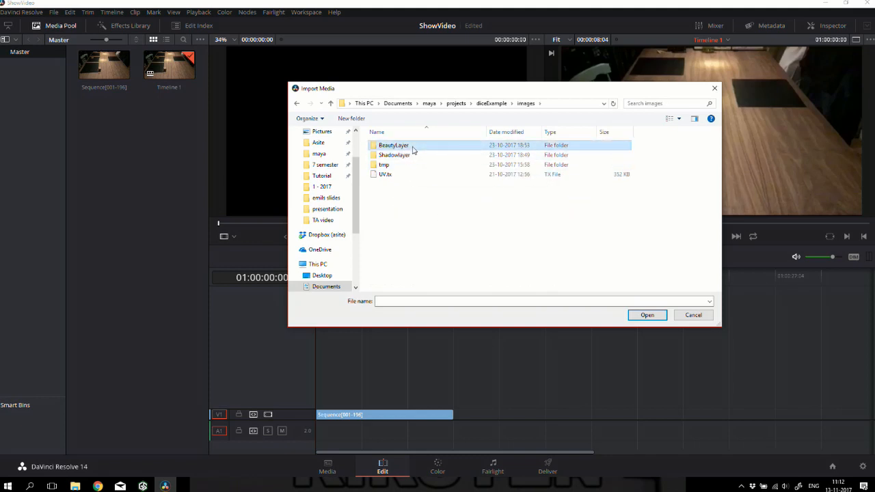
click(403, 151)
scroll(438, 178, down, 5)
shift+click(539, 270)
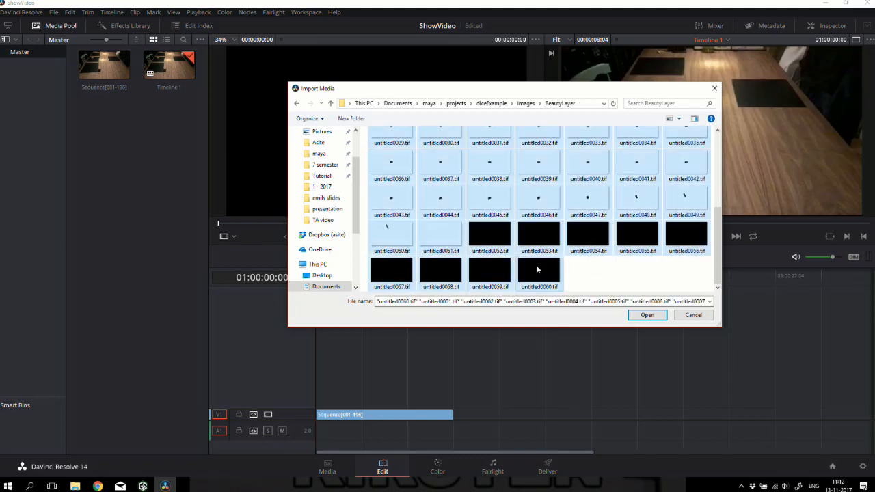
click(647, 316)
Import all frames from the diceExample images' Shadowlayer folder into the media pool
right_click(143, 198)
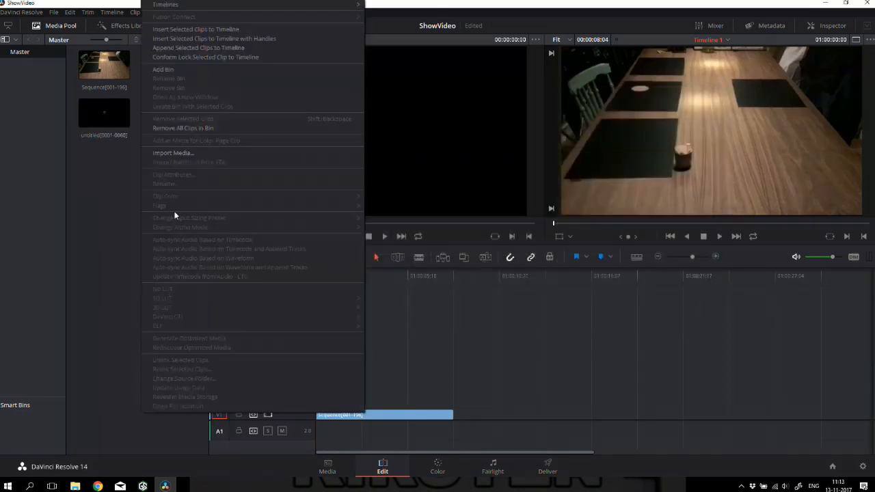
click(173, 152)
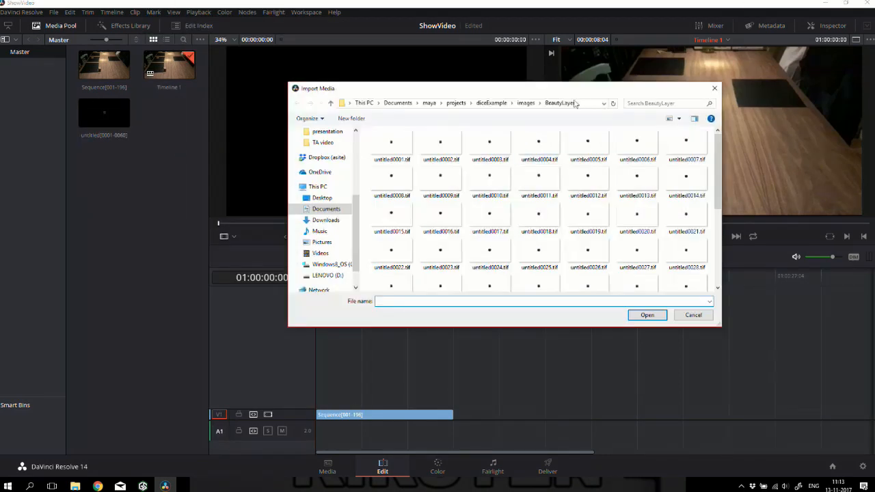
click(526, 104)
double_click(397, 156)
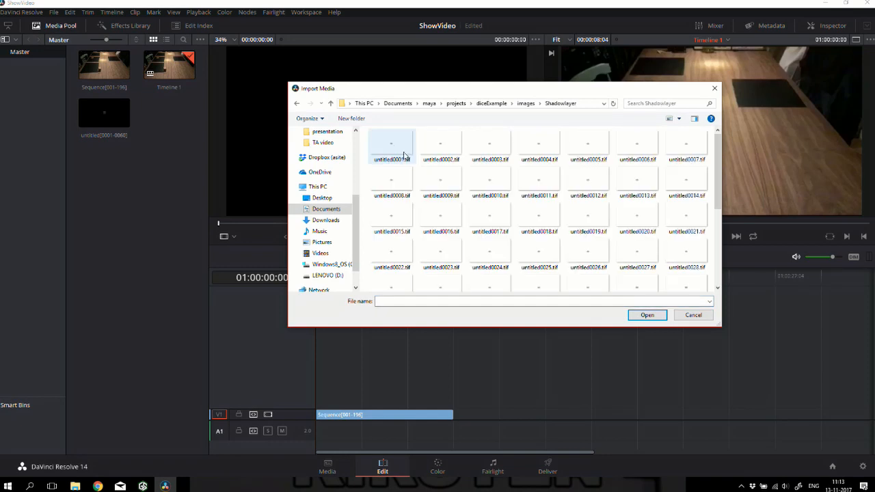
click(401, 153)
scroll(557, 212, down, 5)
key(ctrl+a)
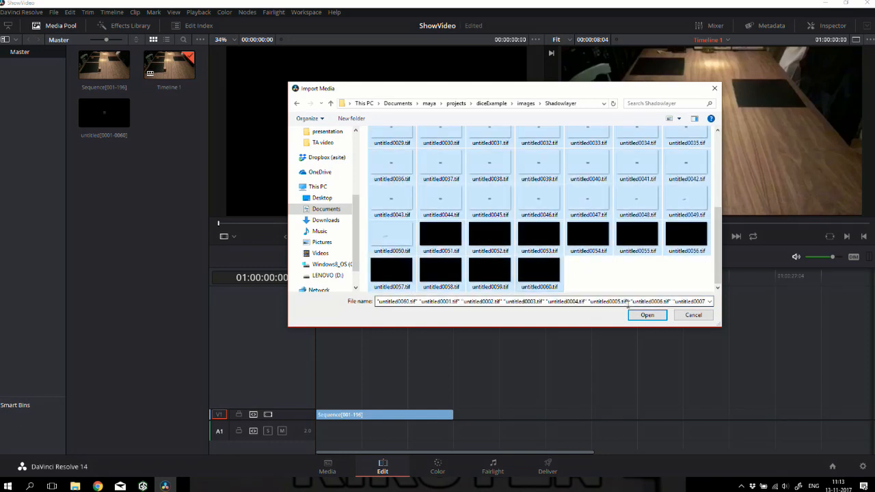
click(647, 315)
Place the BeautyLayer sequence on a new video track above the footage, starting at 01:00:00:00, and return the playhead there
drag(104, 113, 378, 429)
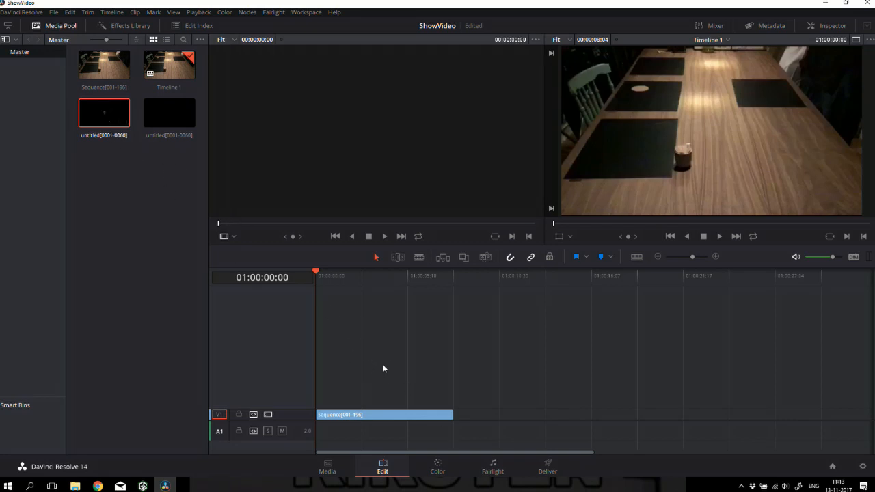
drag(122, 139, 340, 405)
drag(402, 273, 313, 280)
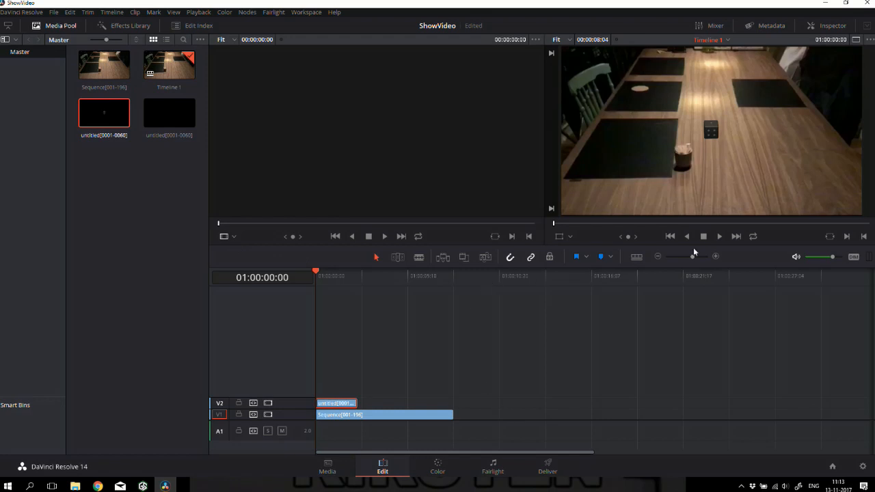
Play the dice render over the footage and return the playhead to the timeline start
click(720, 237)
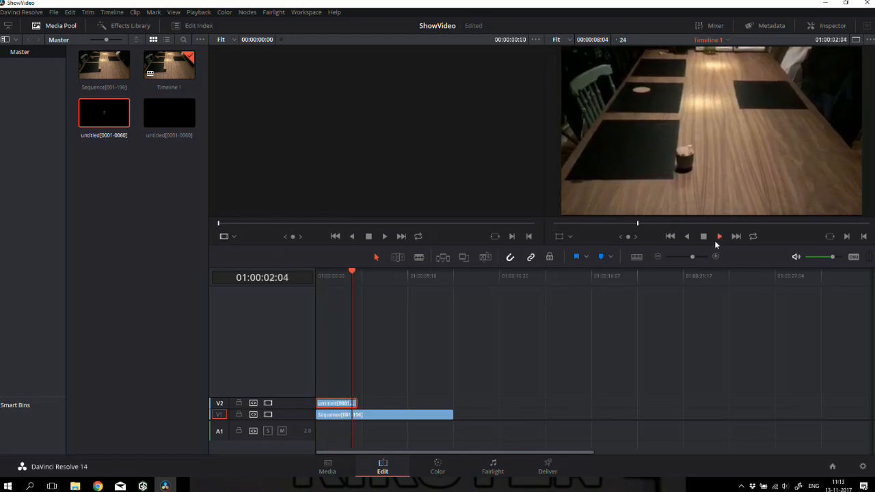
click(703, 237)
drag(651, 222, 555, 223)
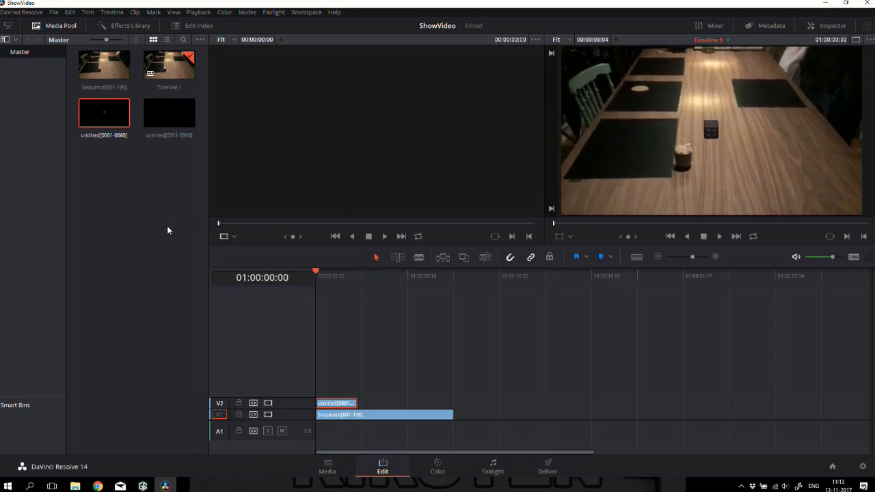
Add the Shadowlayer sequence on its own video track, aligned to the timeline start, and move that track below the BeautyLayer track
drag(169, 113, 366, 393)
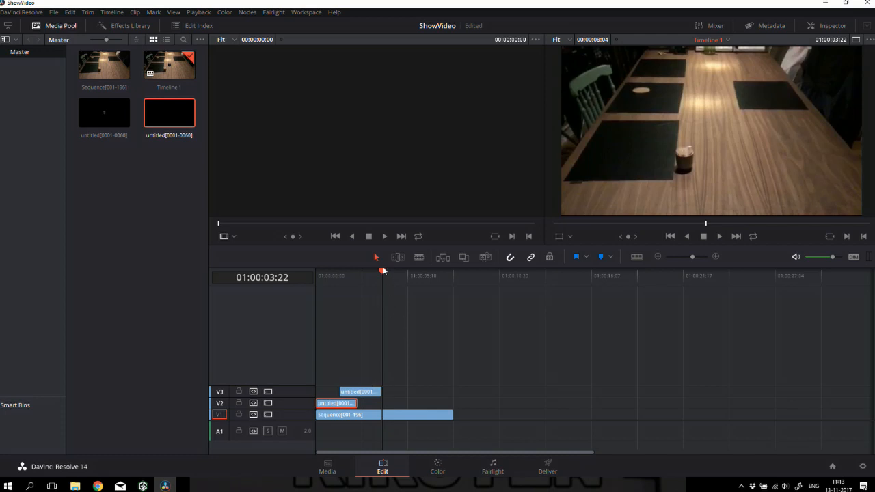
drag(383, 271, 330, 276)
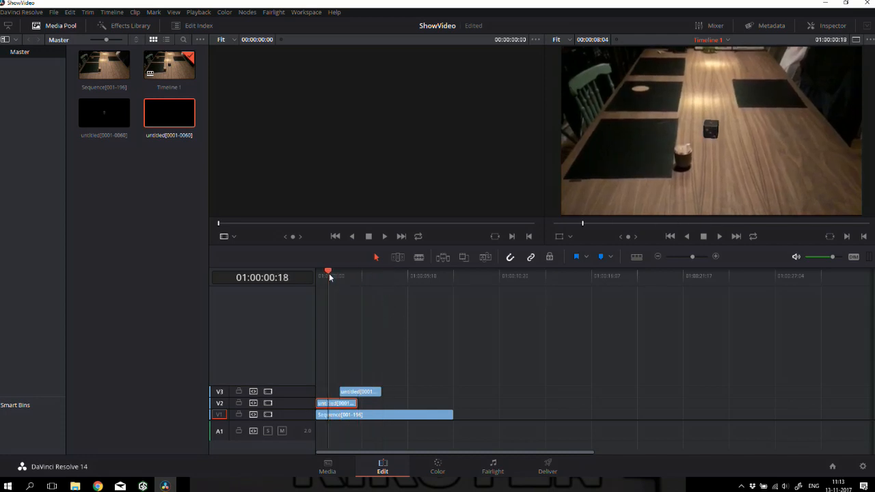
drag(369, 393, 323, 395)
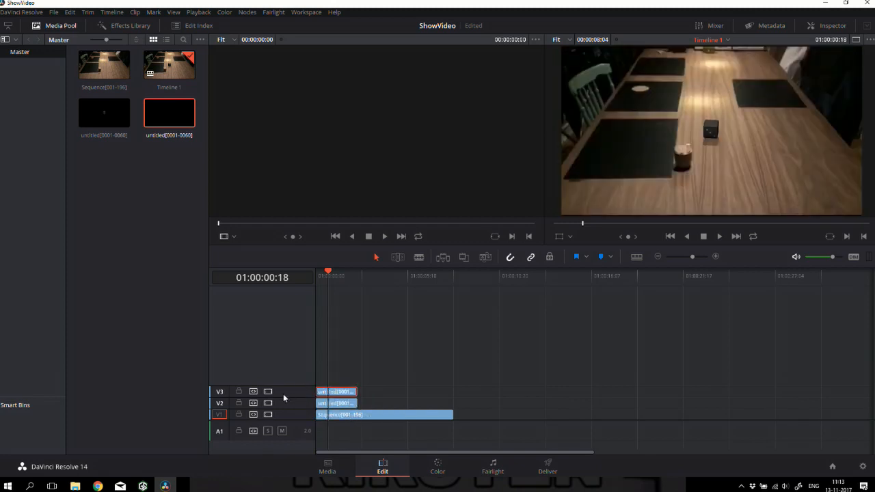
right_click(226, 393)
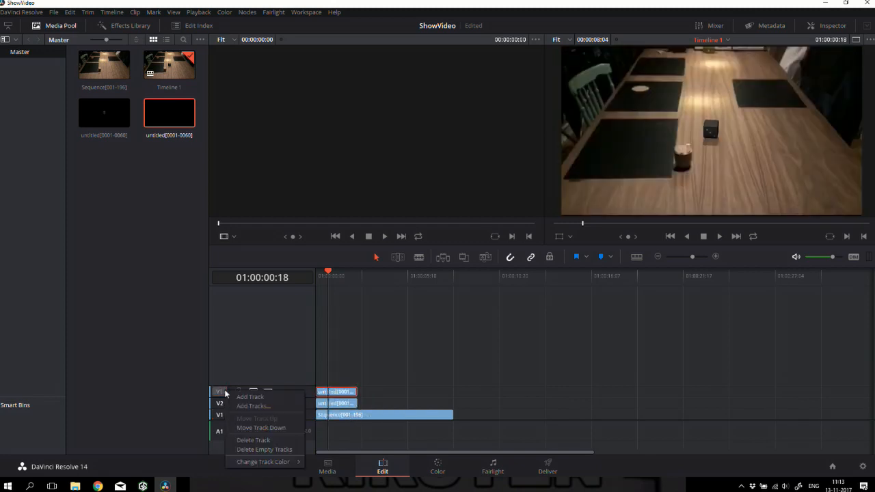
click(261, 428)
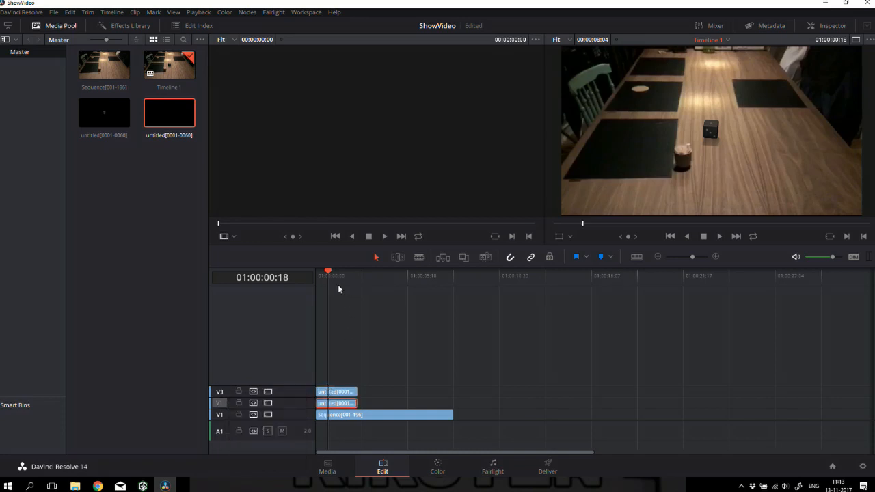
Play the layered composite from the timeline start in the timeline viewer and return to the first frame
drag(329, 274, 319, 274)
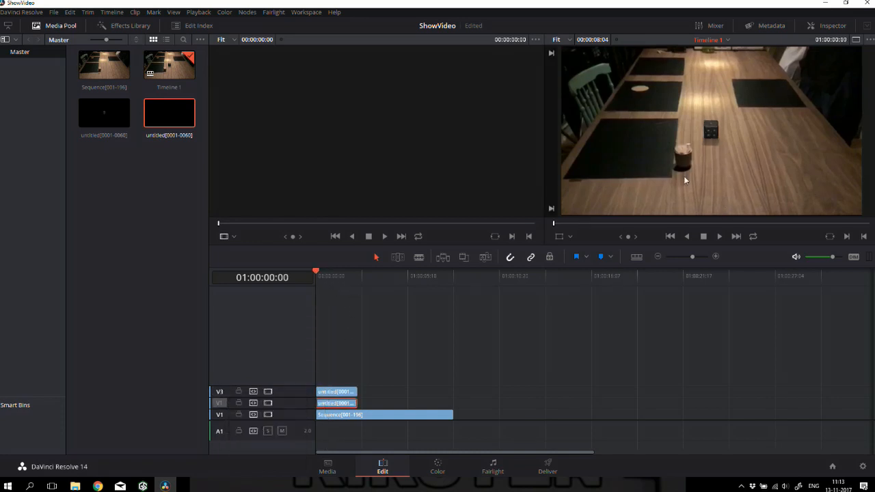
click(718, 237)
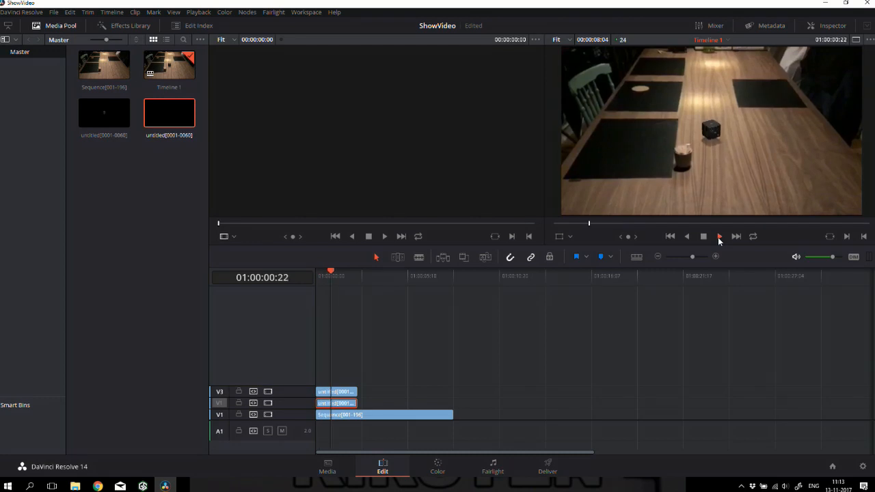
click(704, 236)
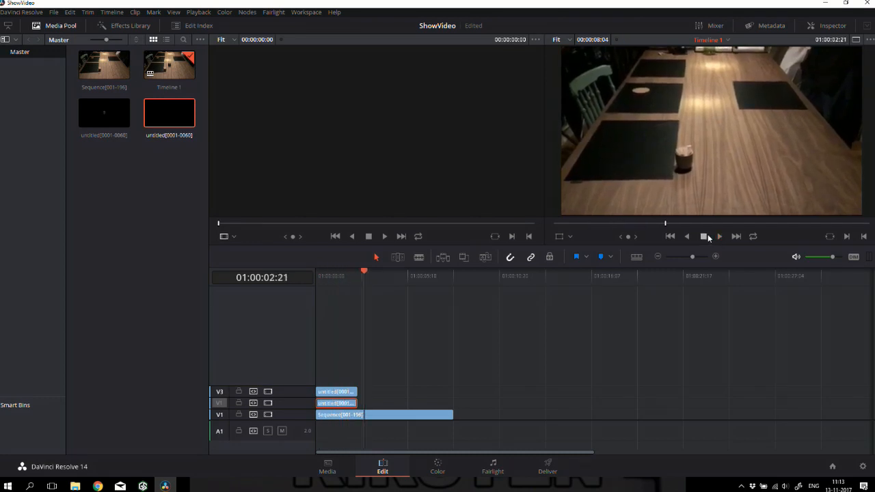
click(669, 235)
Switch to the Color page and review the composite's playback in full-screen view, pausing once the dice animation has ended
click(436, 468)
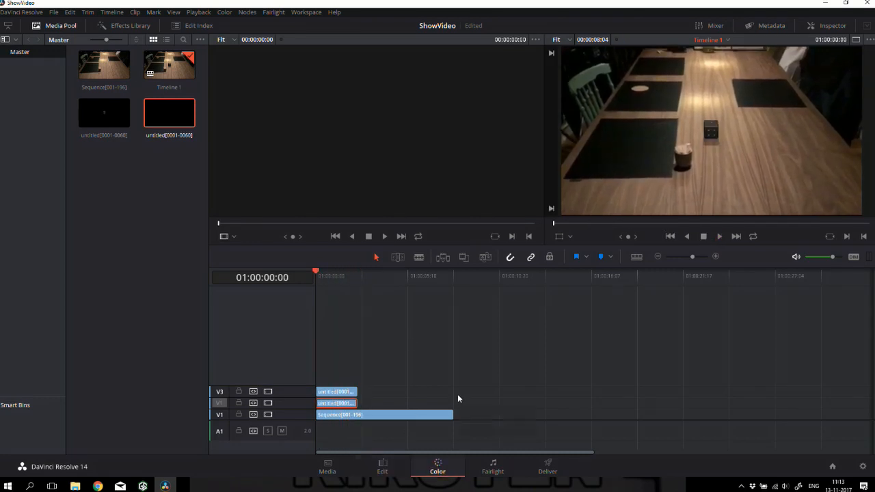
key(ctrl+f)
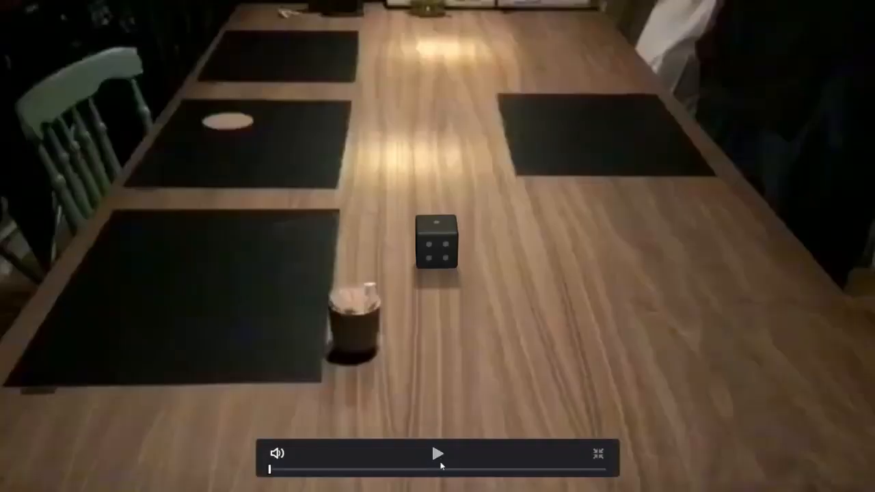
click(438, 454)
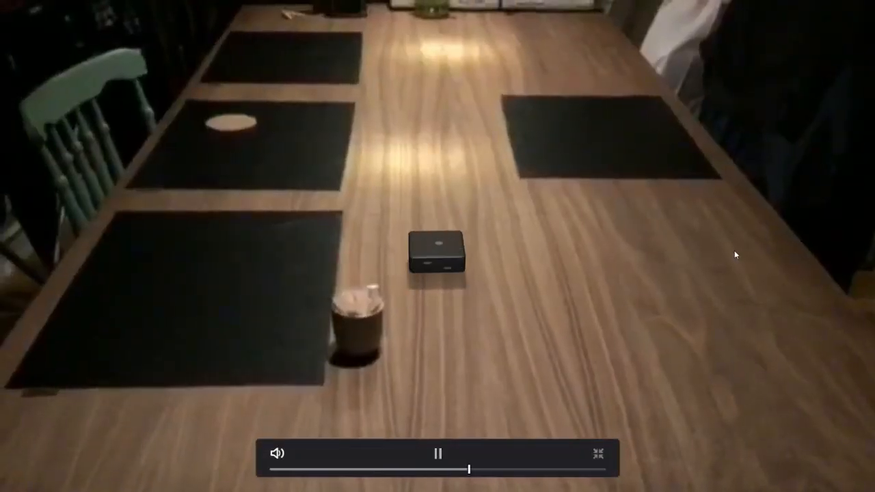
click(440, 454)
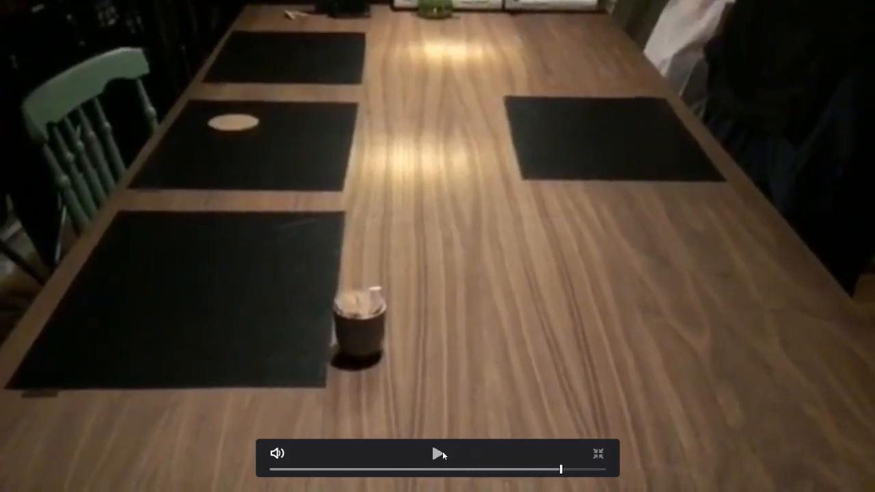